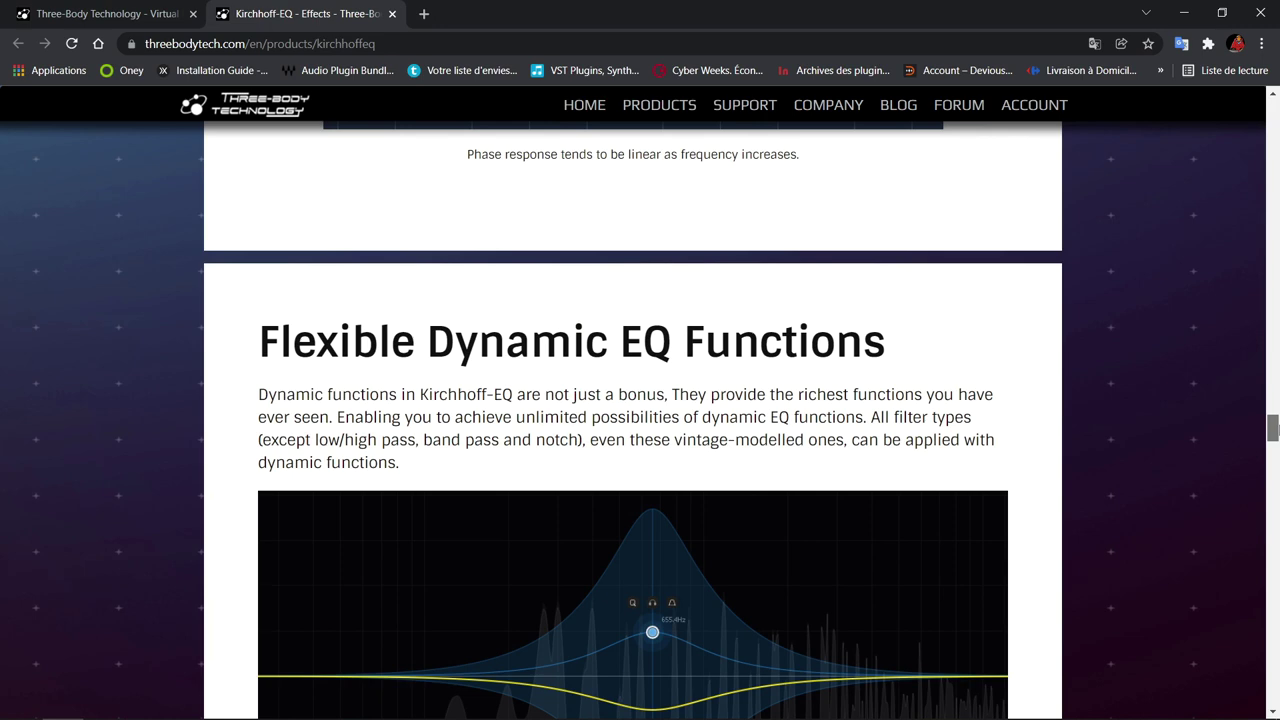
Step: Read the Kirchhoff-EQ product page from the dynamic EQ functions down to the system requirements and price
{"action": "scroll", "coordinate": [632, 420], "scroll_direction": "down", "scroll_amount": 15}
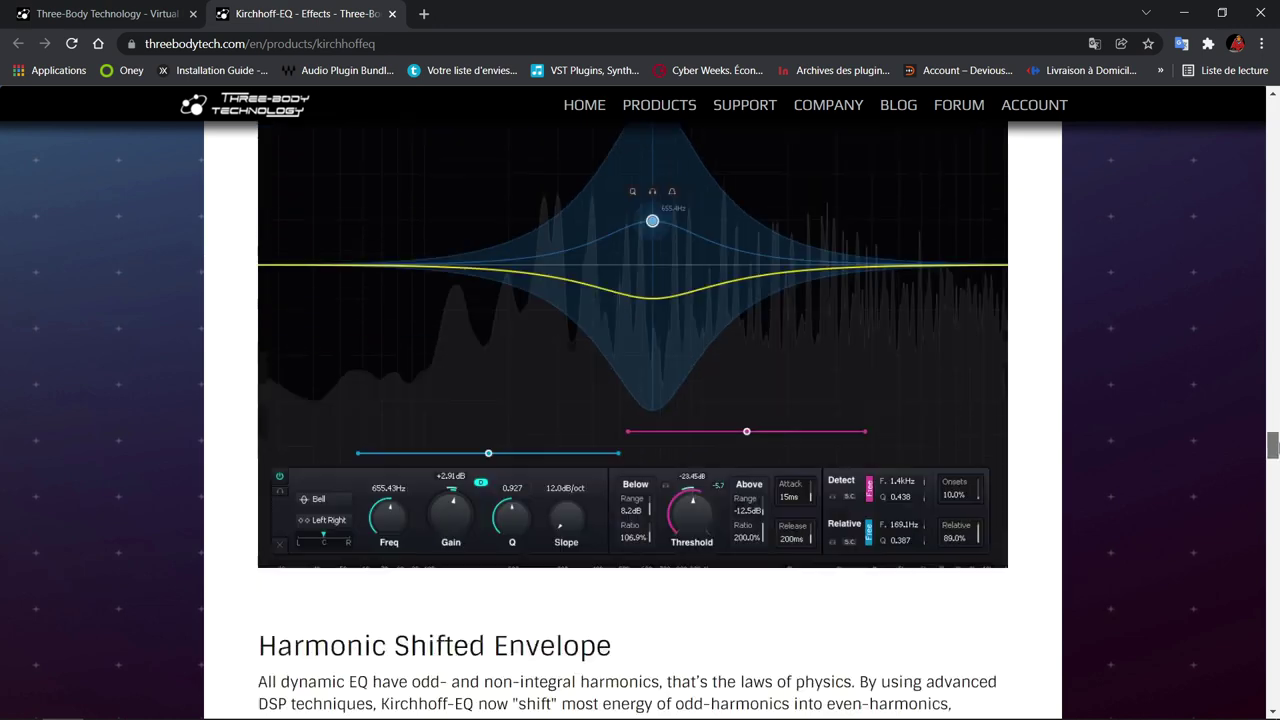
{"action": "scroll", "coordinate": [640, 420], "scroll_direction": "down", "scroll_amount": 7}
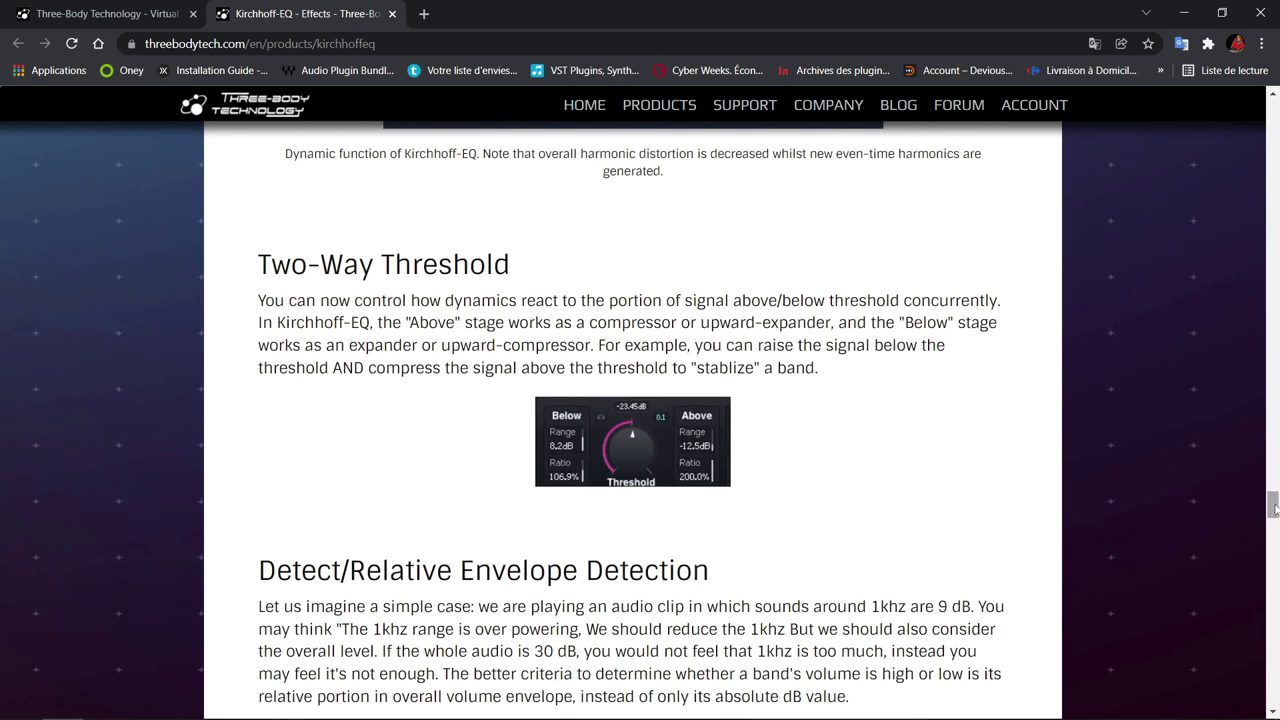
{"action": "scroll", "coordinate": [1275, 500], "scroll_direction": "down", "scroll_amount": 3}
{"action": "scroll", "coordinate": [1272, 517], "scroll_direction": "down", "scroll_amount": 5}
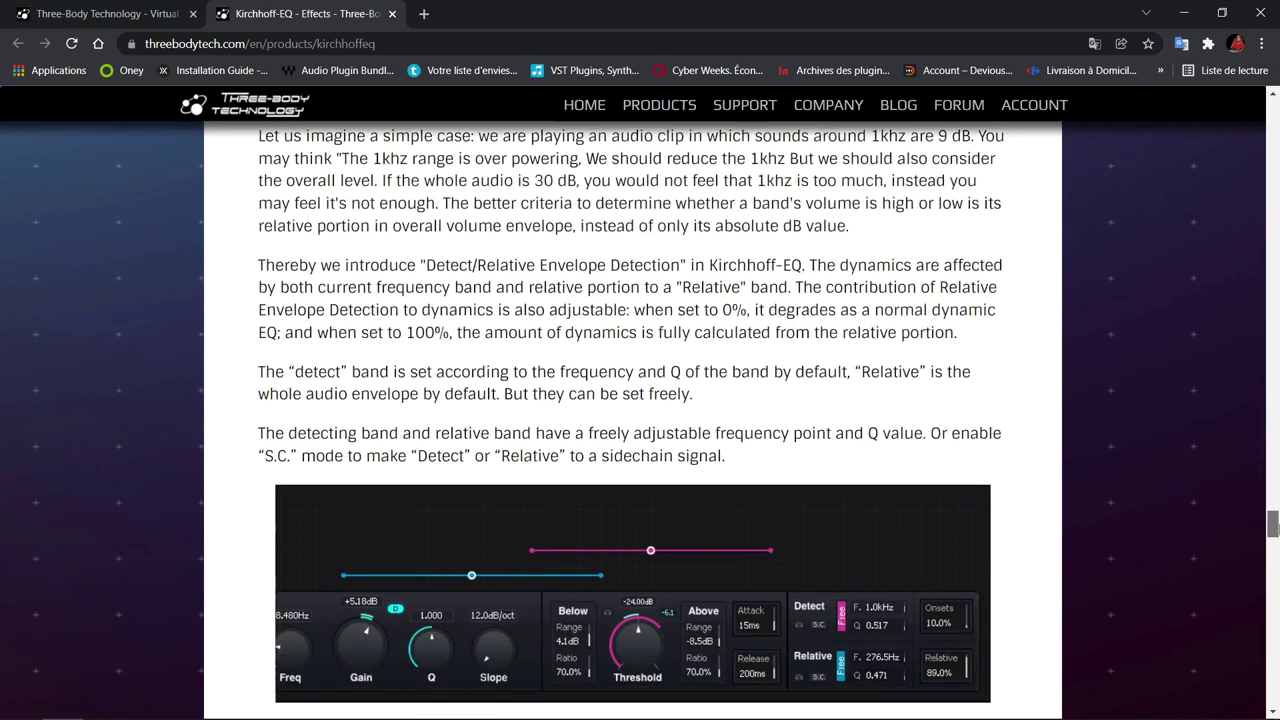
{"action": "left_click_drag", "start_coordinate": [1272, 540], "coordinate": [1272, 676]}
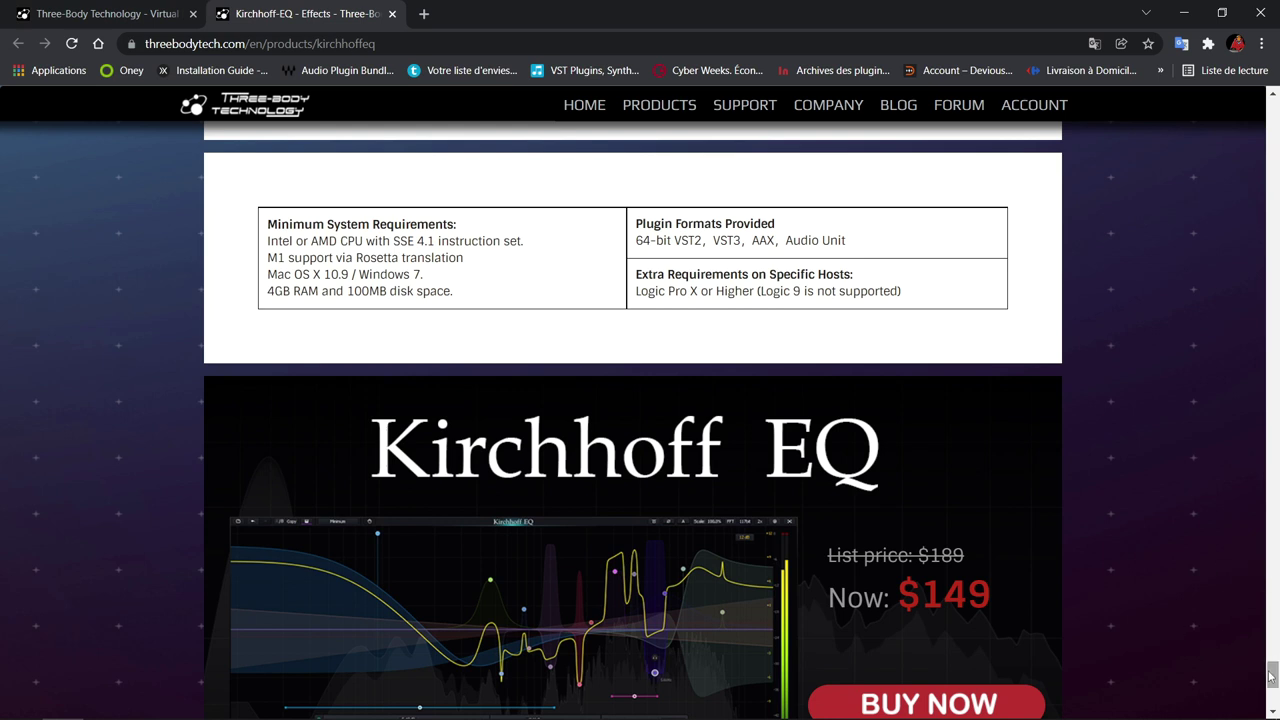
{"action": "left_click_drag", "start_coordinate": [1271, 676], "coordinate": [1271, 672]}
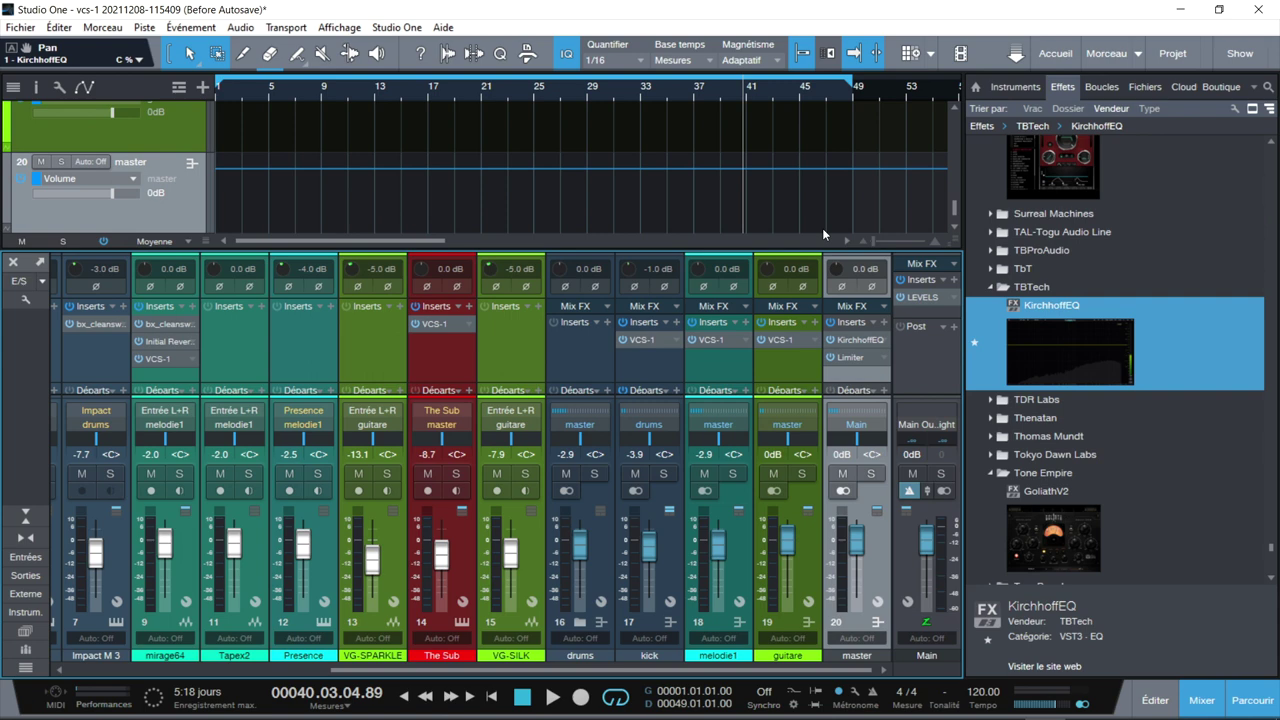
Step: Switch to Studio One, play the song from the start, and inspect The Sub channel's VCS-1 and the master channel's KirchhoffEQ
{"action": "key", "text": "Home"}
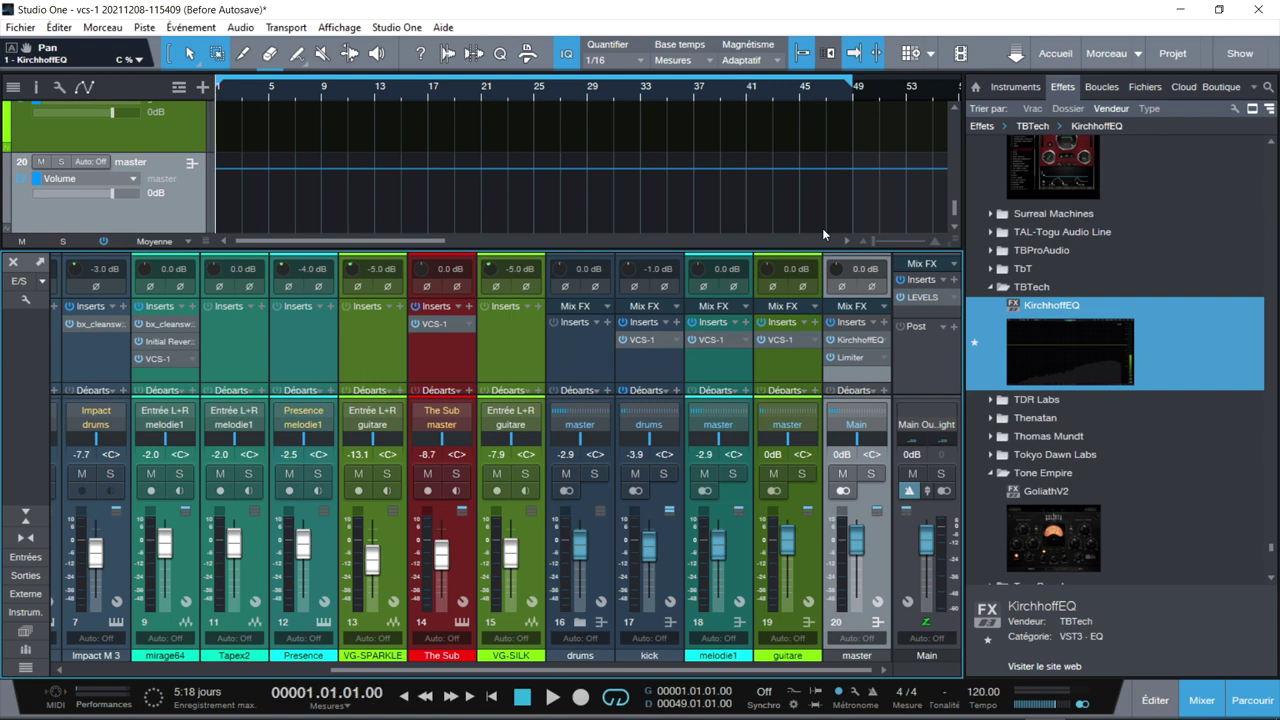
{"action": "left_click", "coordinate": [434, 325]}
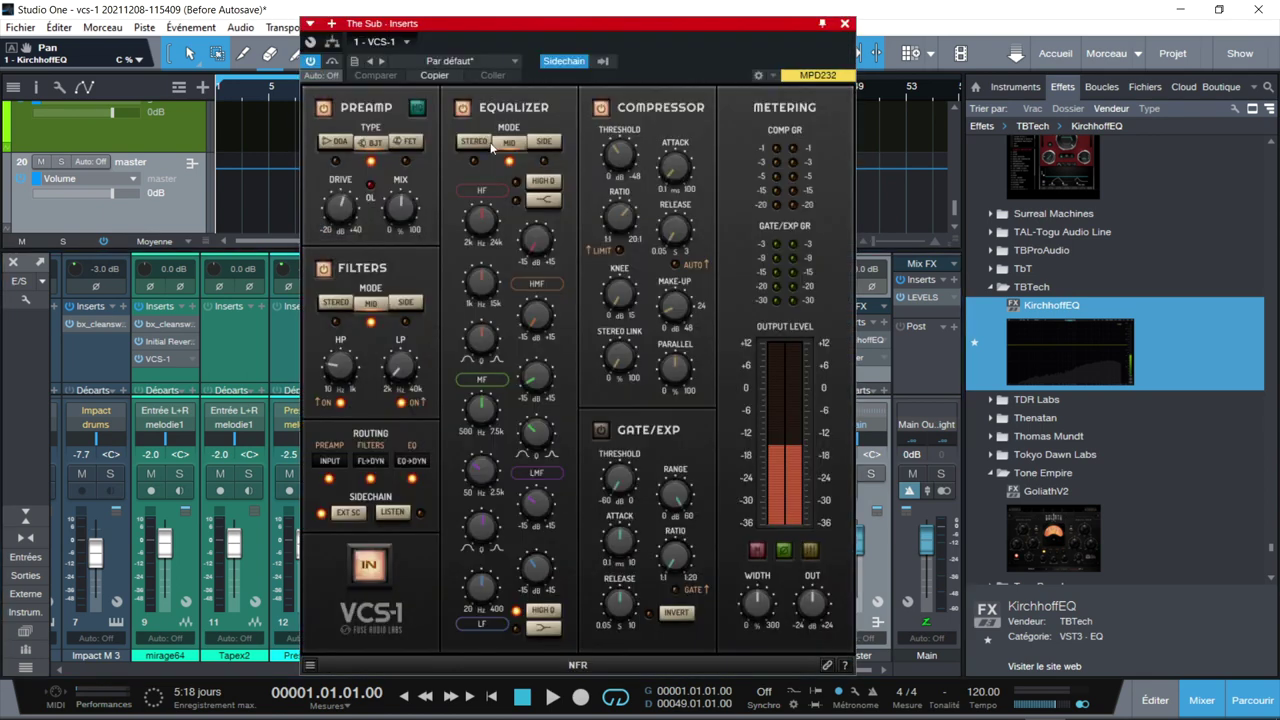
{"action": "key", "text": "space"}
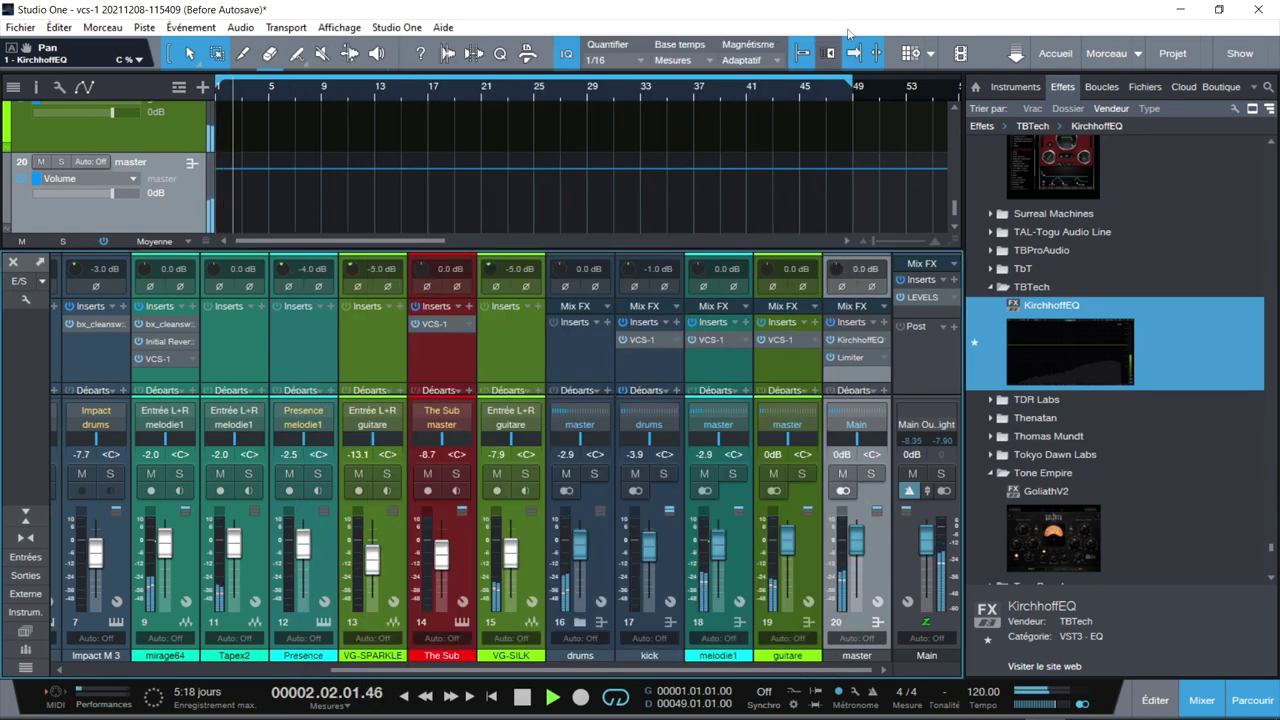
{"action": "left_click", "coordinate": [845, 22]}
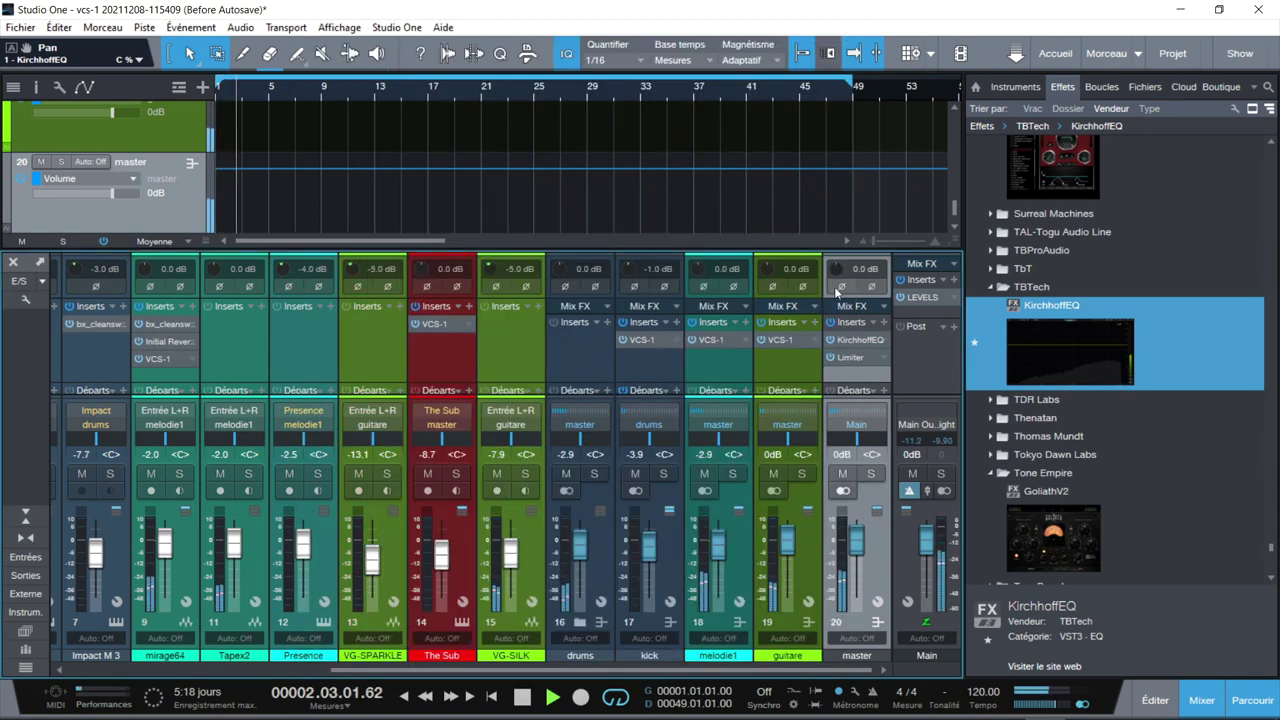
{"action": "left_click", "coordinate": [852, 339]}
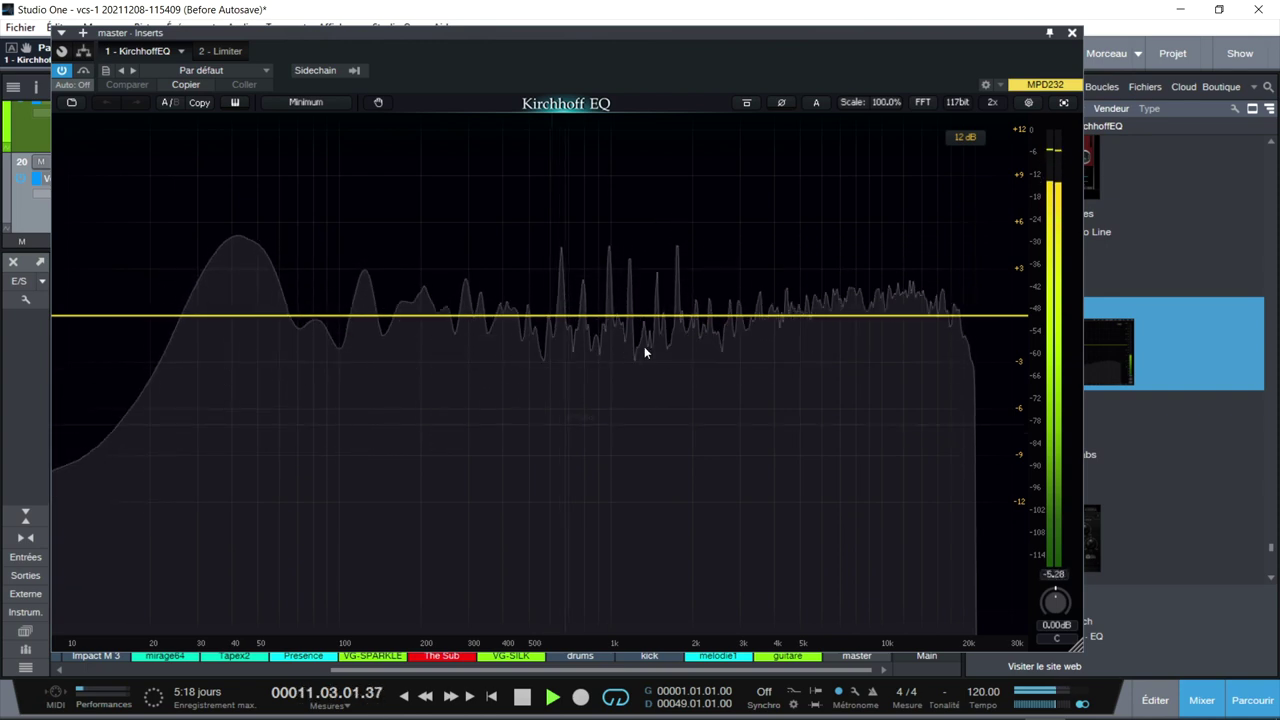
{"action": "left_click", "coordinate": [1071, 32]}
{"action": "left_click_drag", "start_coordinate": [1051, 305], "coordinate": [927, 268]}
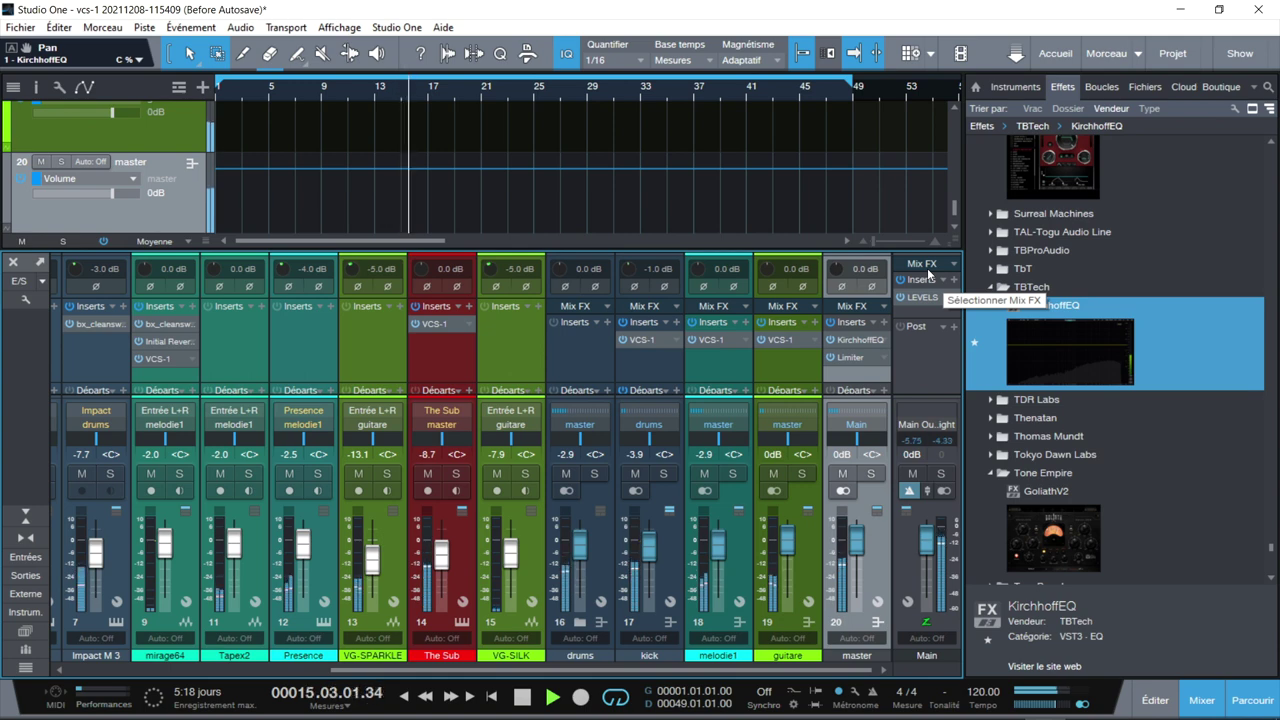
Step: Hide the mixer and browser to view the full track arrangement, and stop playback
{"action": "key", "text": "F3"}
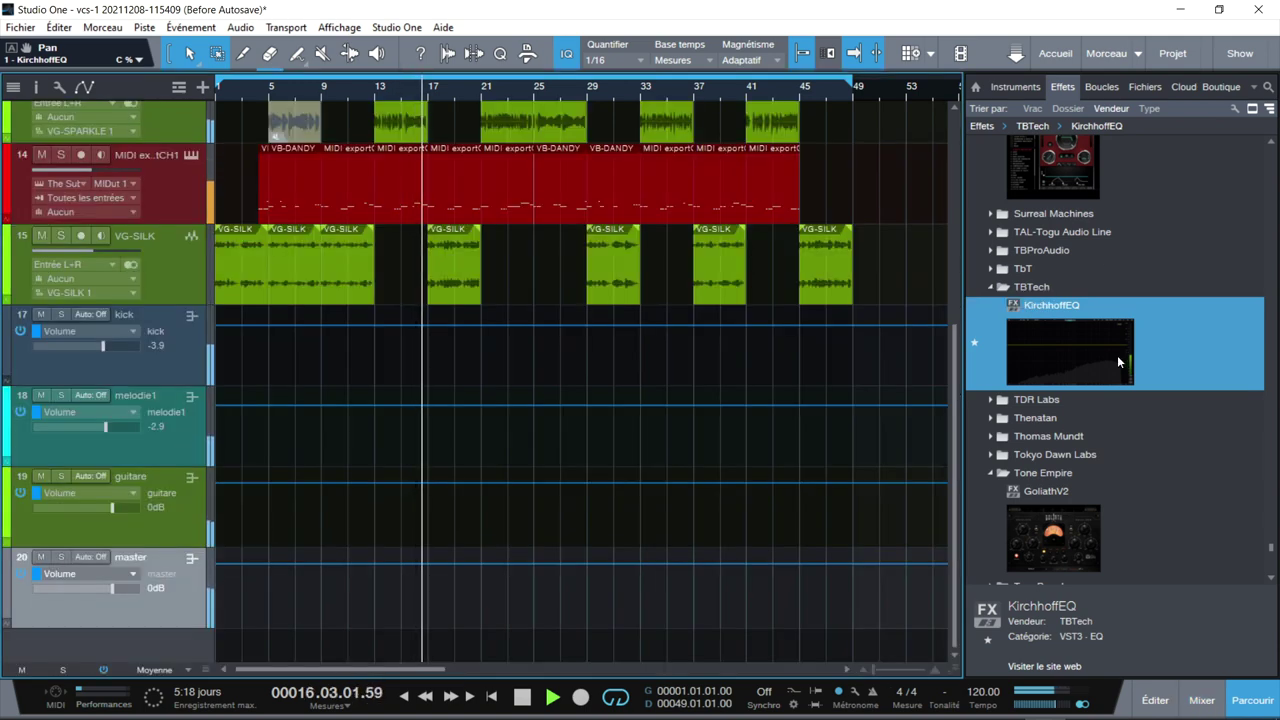
{"action": "key", "text": "F5"}
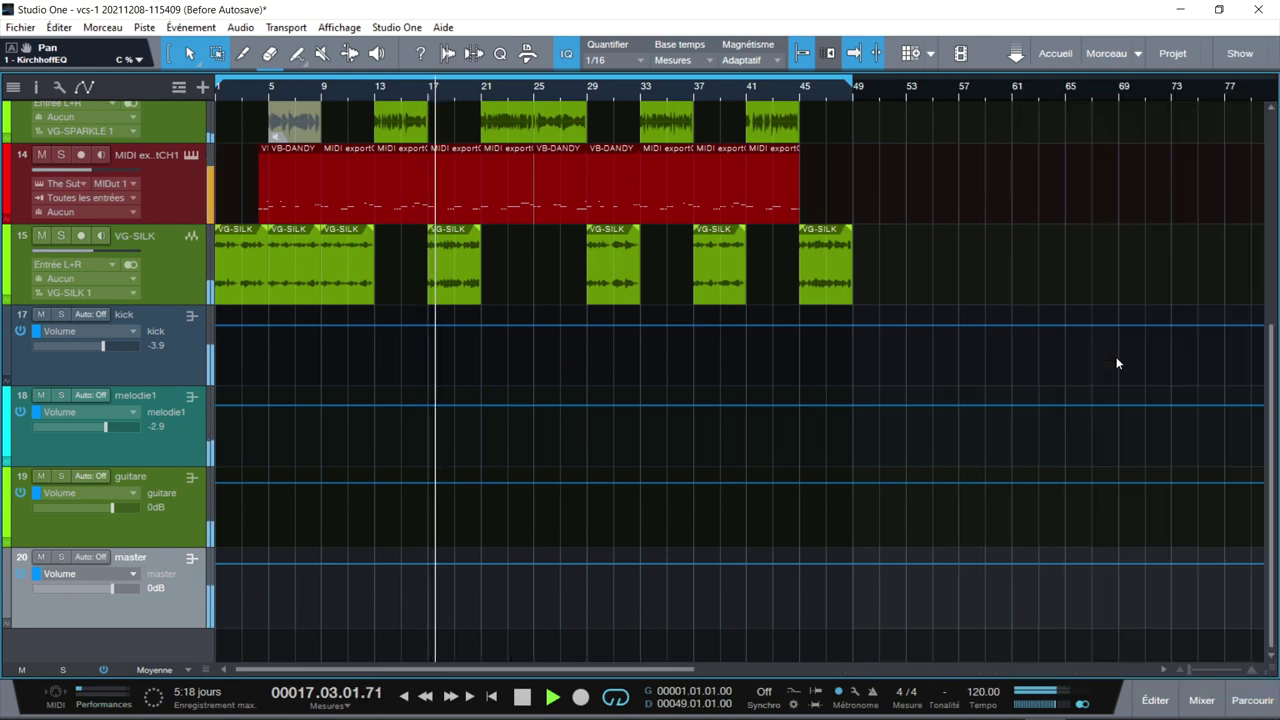
{"action": "left_click_drag", "start_coordinate": [1272, 357], "coordinate": [1200, 160]}
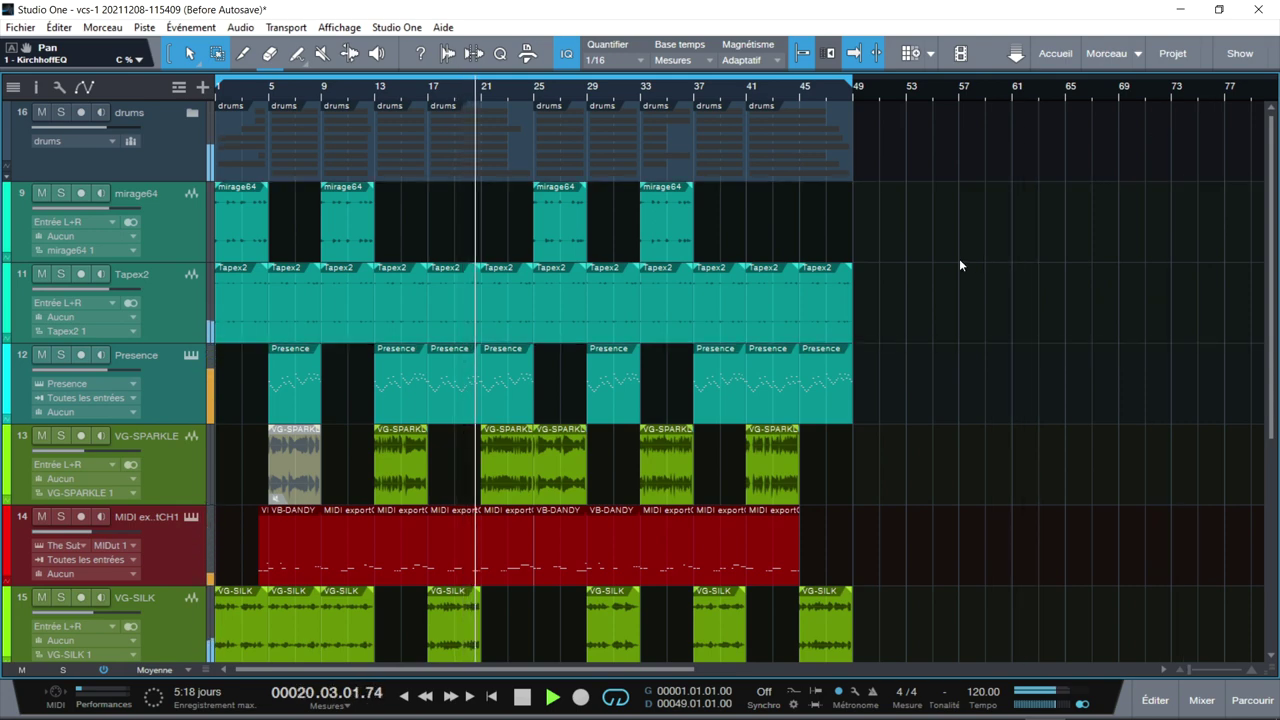
{"action": "key", "text": "space"}
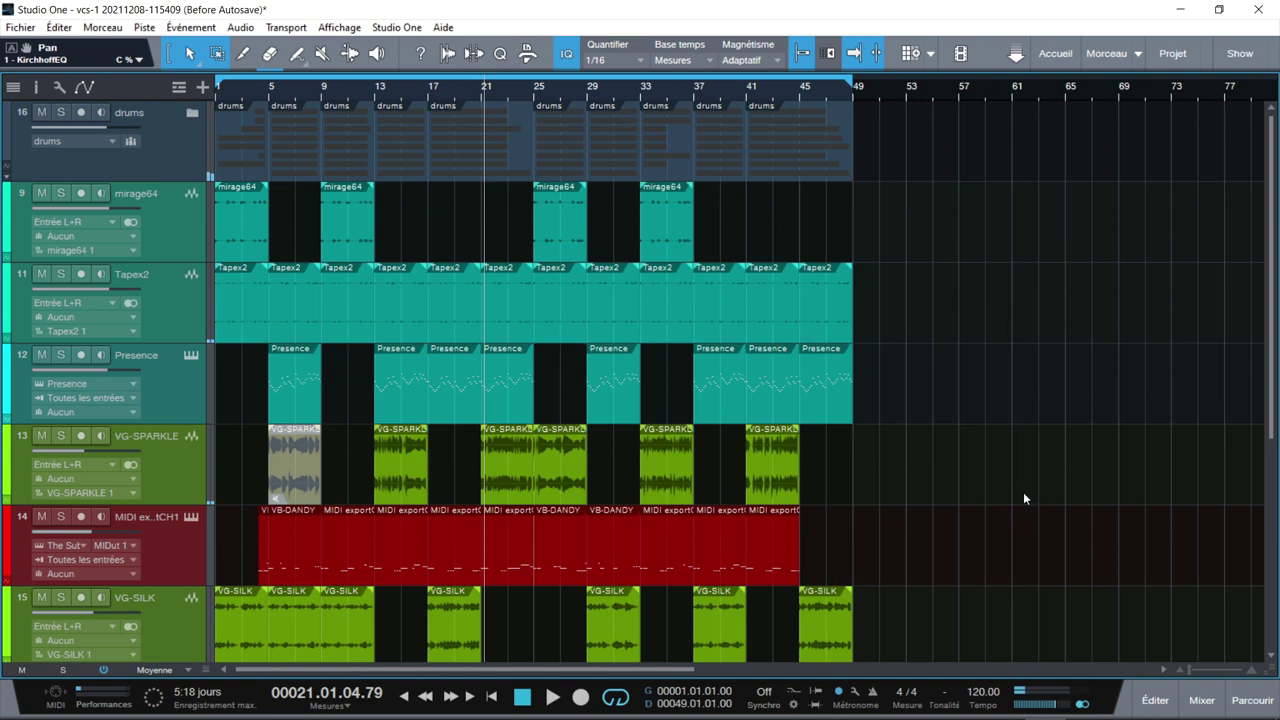
Step: Show the mixer, open the KirchhoffEQ insert on the master channel, and check the plugin's file options
{"action": "key", "text": "F3"}
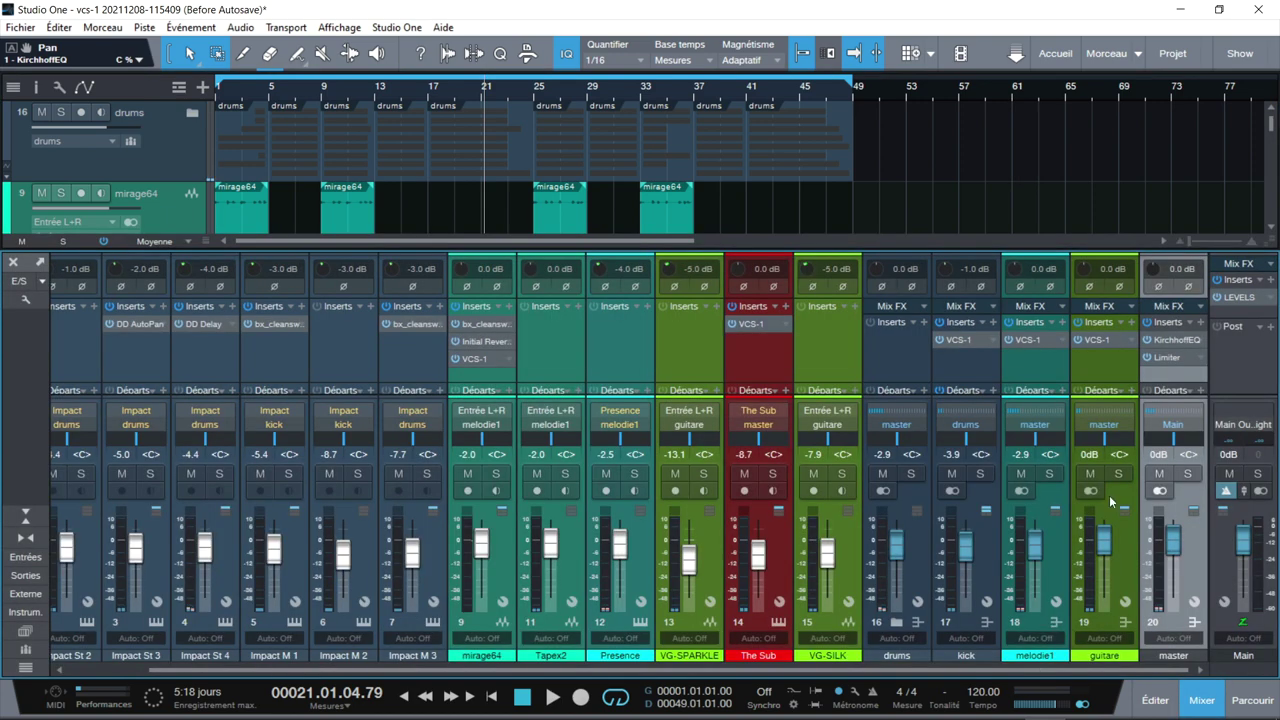
{"action": "left_click", "coordinate": [1162, 341]}
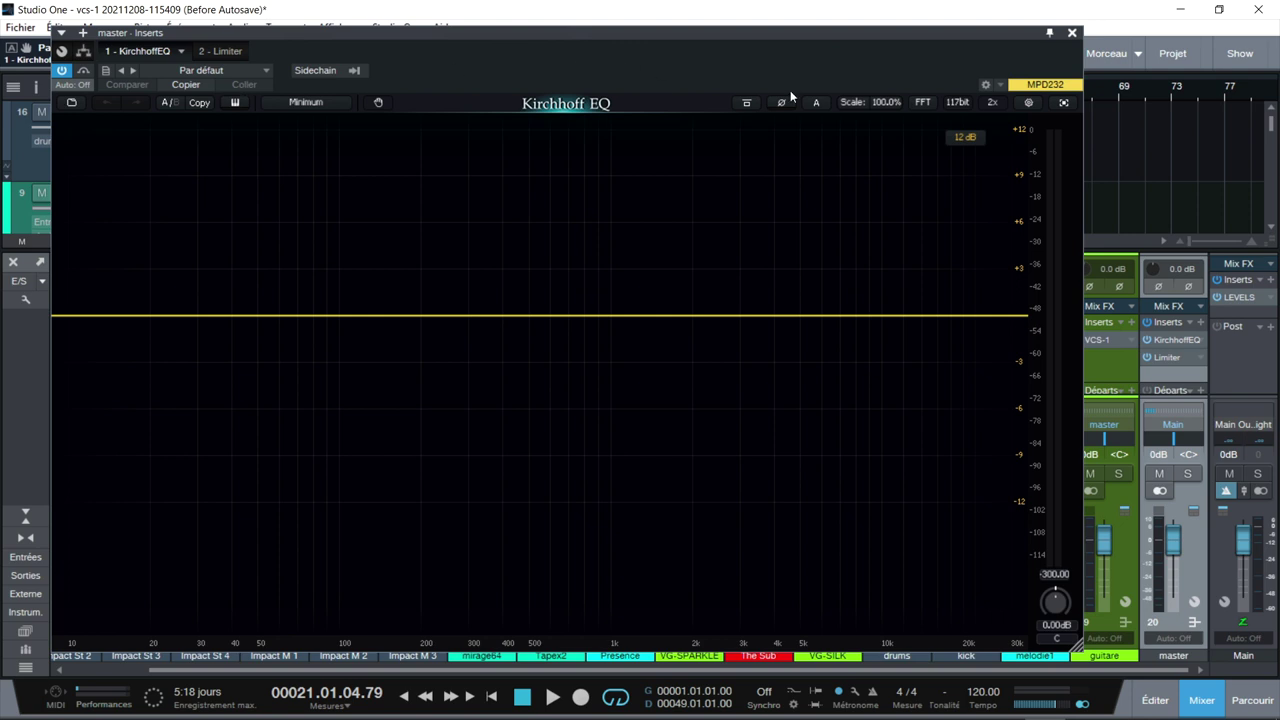
{"action": "left_click", "coordinate": [69, 102]}
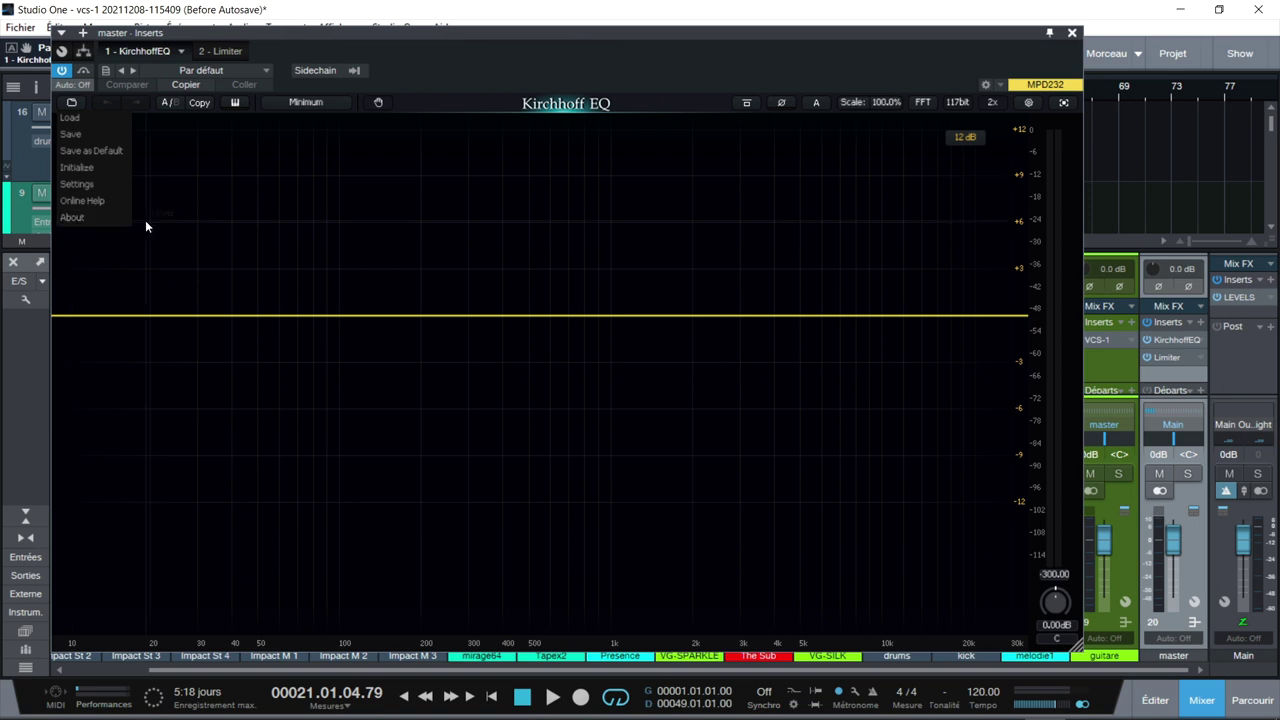
{"action": "left_click", "coordinate": [110, 97]}
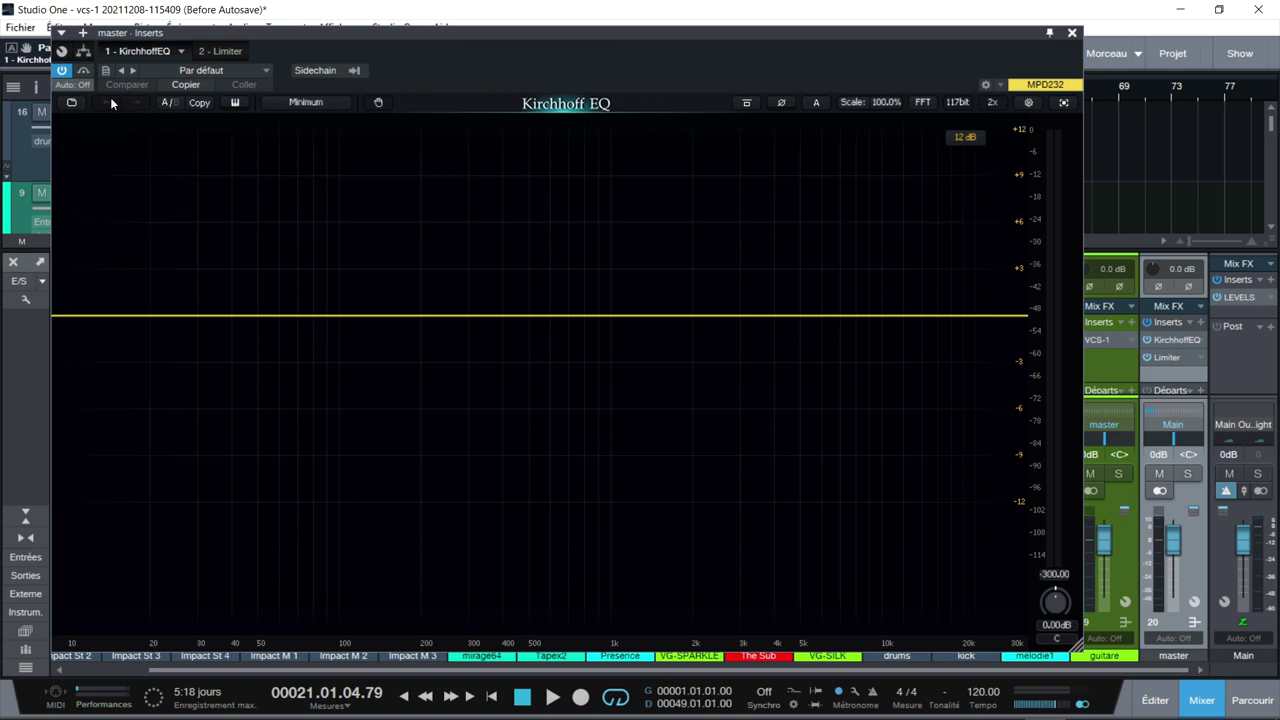
Step: Toggle the EQ's A/B comparison and display the piano keyboard beneath the frequency graph
{"action": "left_click", "coordinate": [178, 104]}
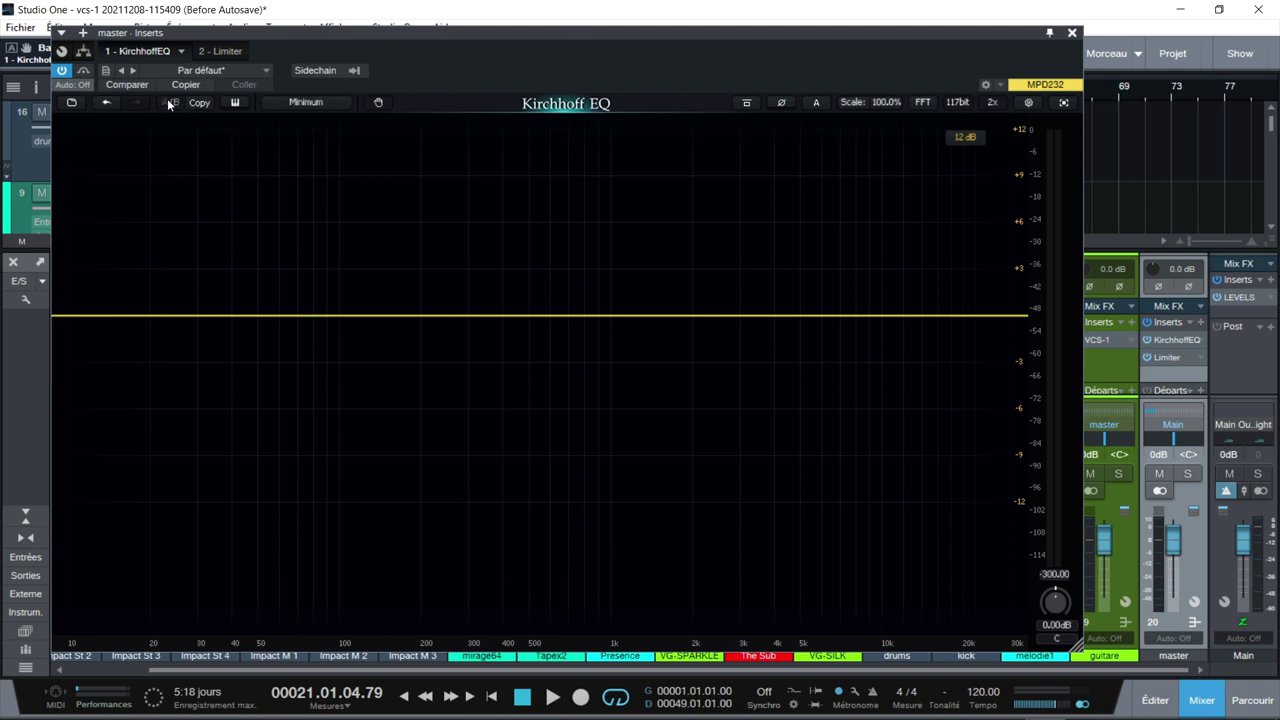
{"action": "left_click", "coordinate": [234, 103]}
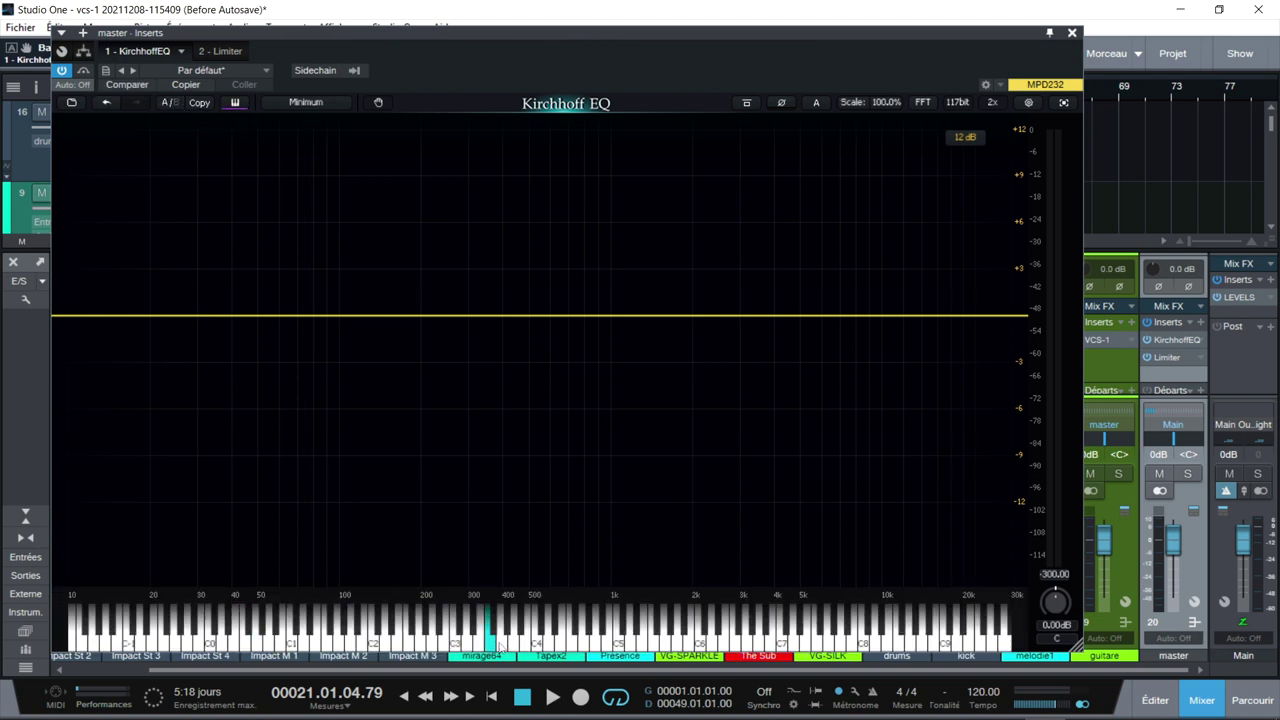
Step: Add two bell bands on the EQ curve, at about 55.4 Hz and about 802.5 Hz
{"action": "double_click", "coordinate": [269, 316]}
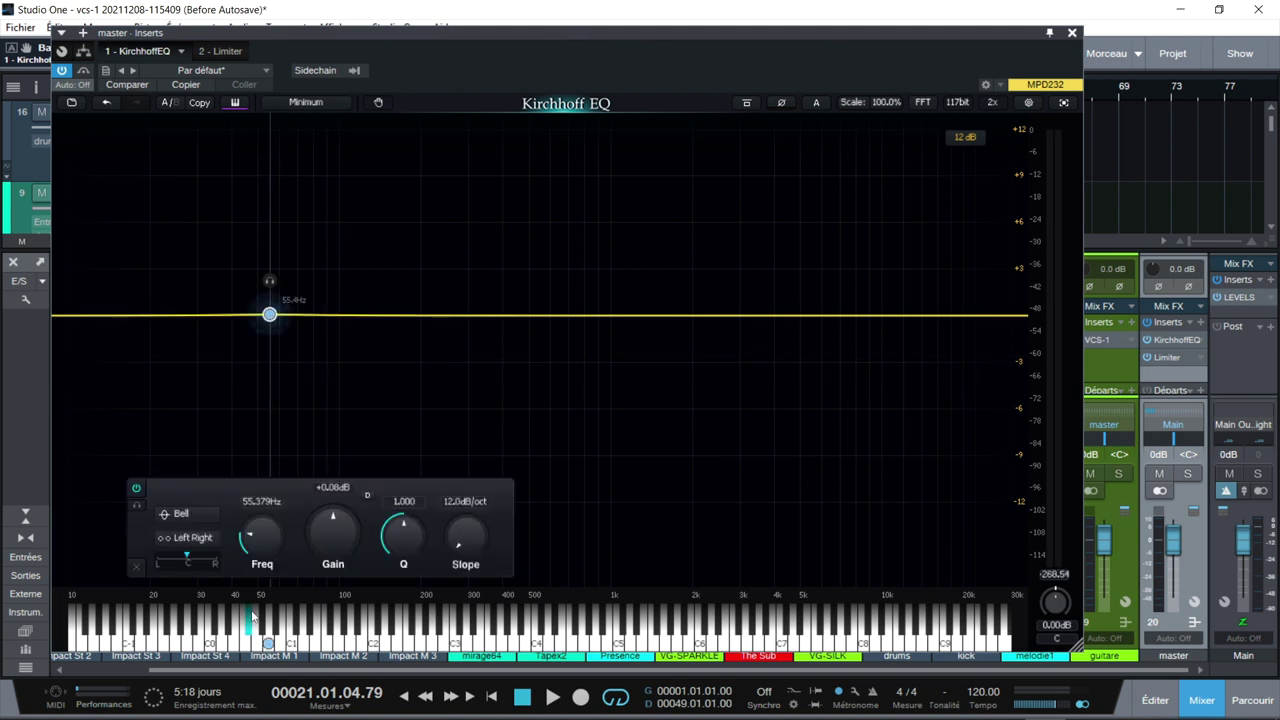
{"action": "left_click", "coordinate": [363, 411]}
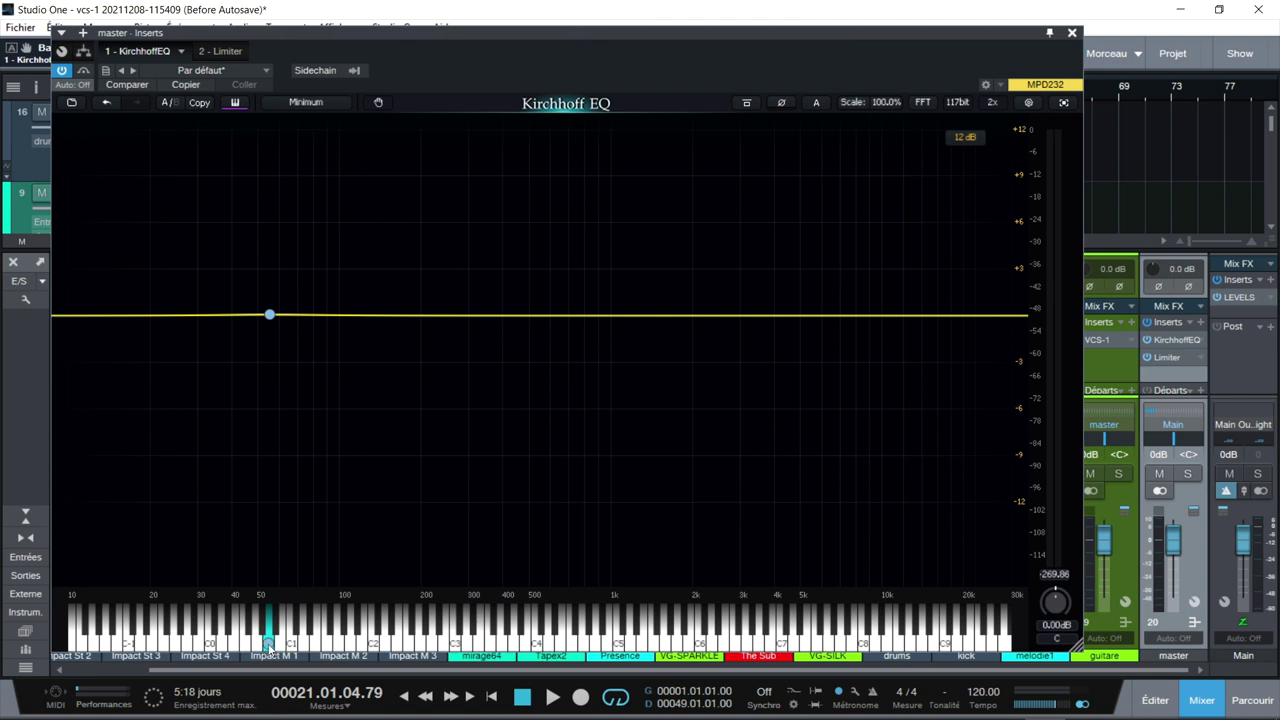
{"action": "double_click", "coordinate": [585, 316]}
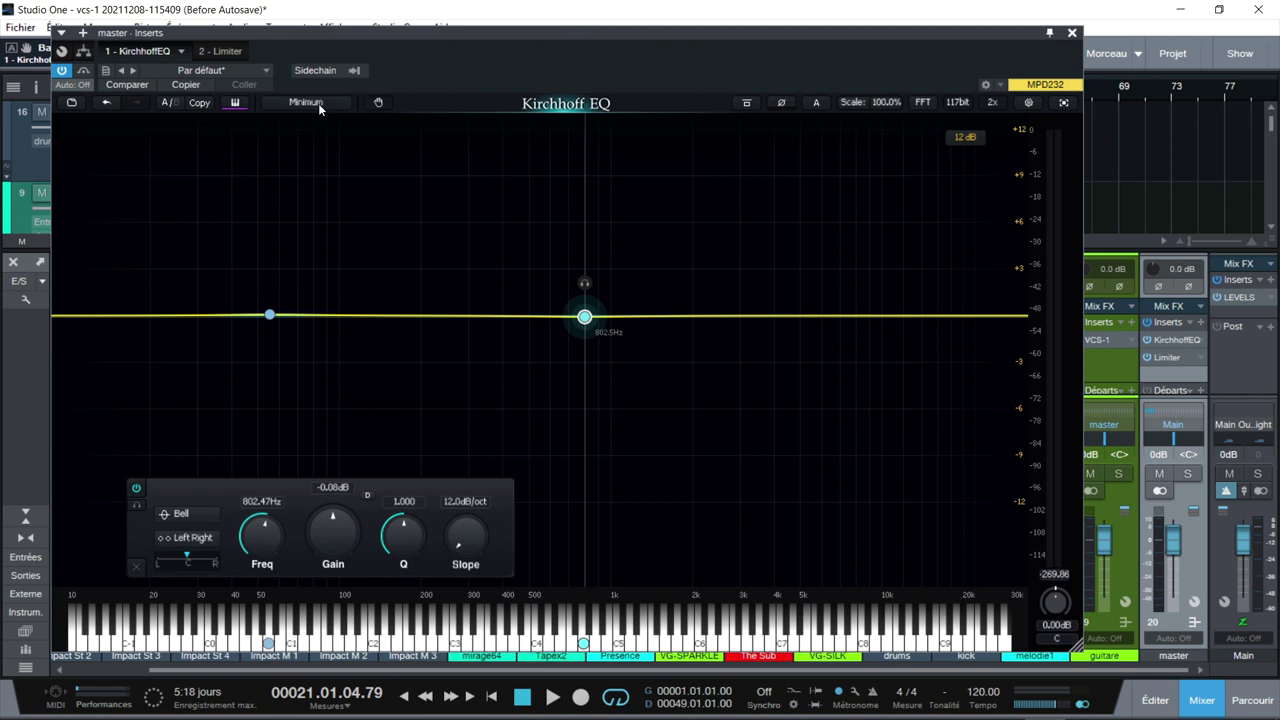
Step: Change the EQ's phase mode from Minimum to Mix
{"action": "left_click", "coordinate": [314, 196]}
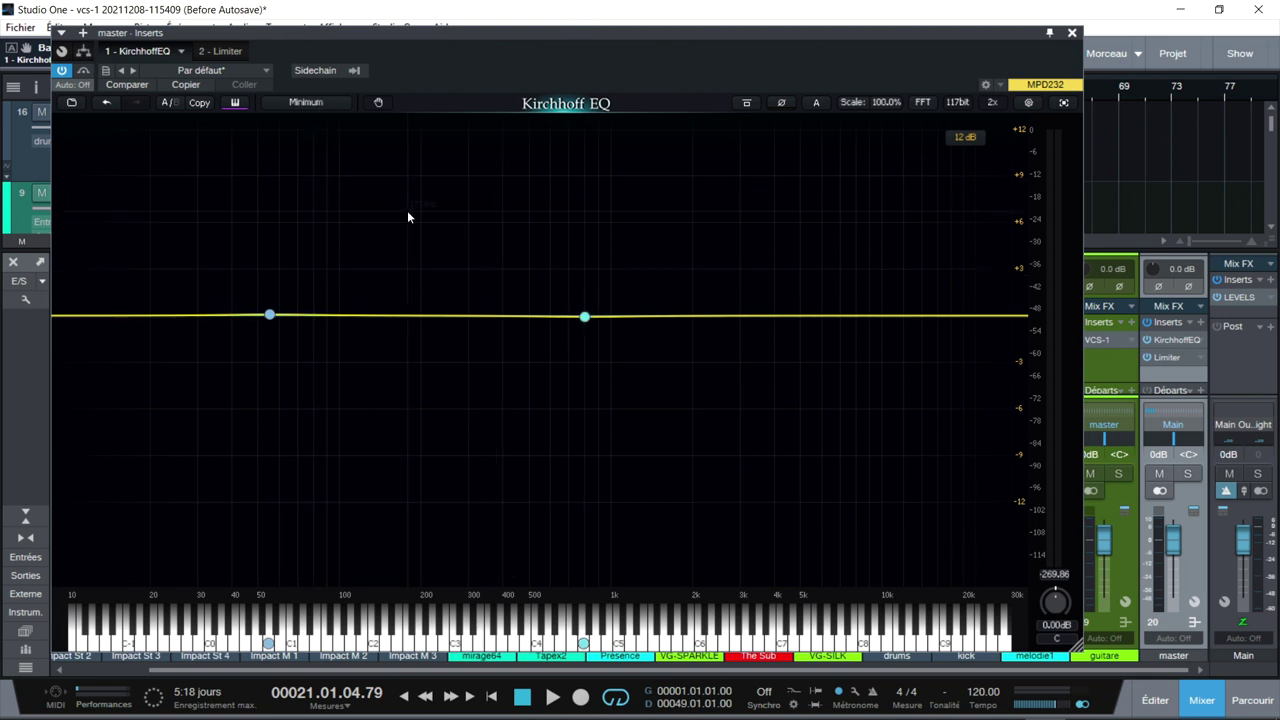
{"action": "left_click", "coordinate": [307, 102]}
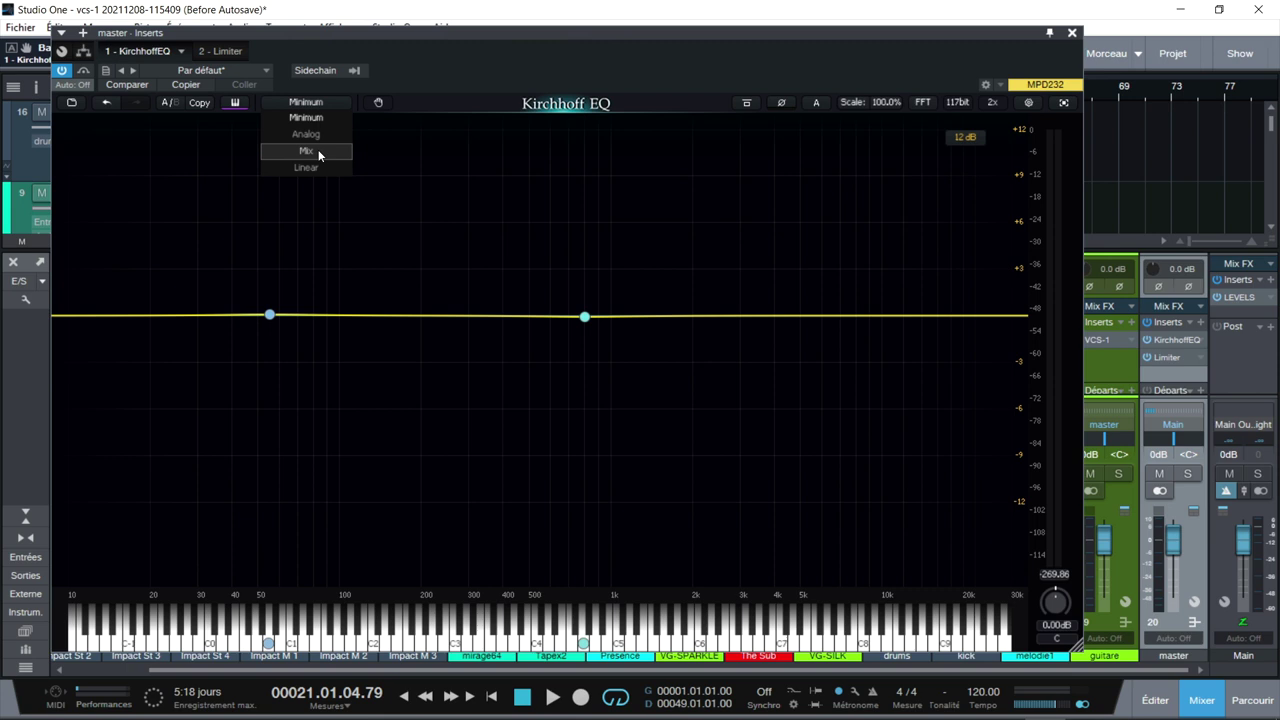
{"action": "left_click", "coordinate": [318, 152]}
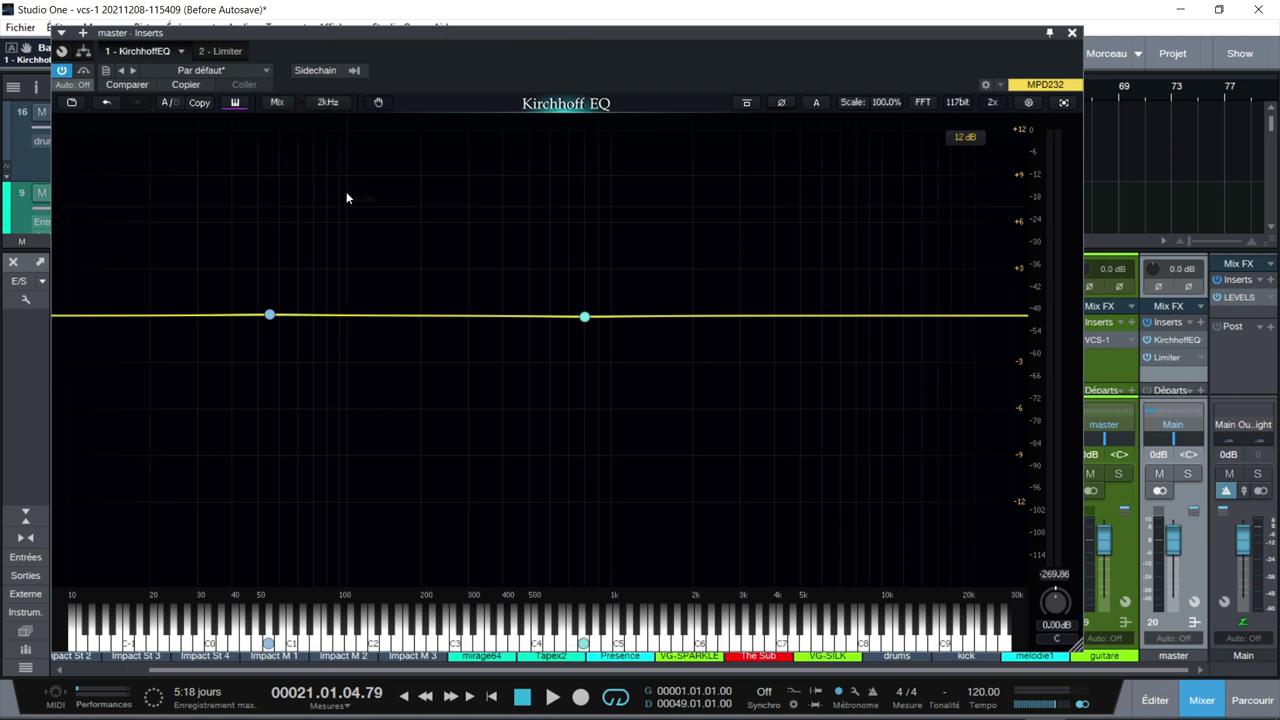
Step: Remove both bell bands from the EQ curve
{"action": "left_click", "coordinate": [270, 316]}
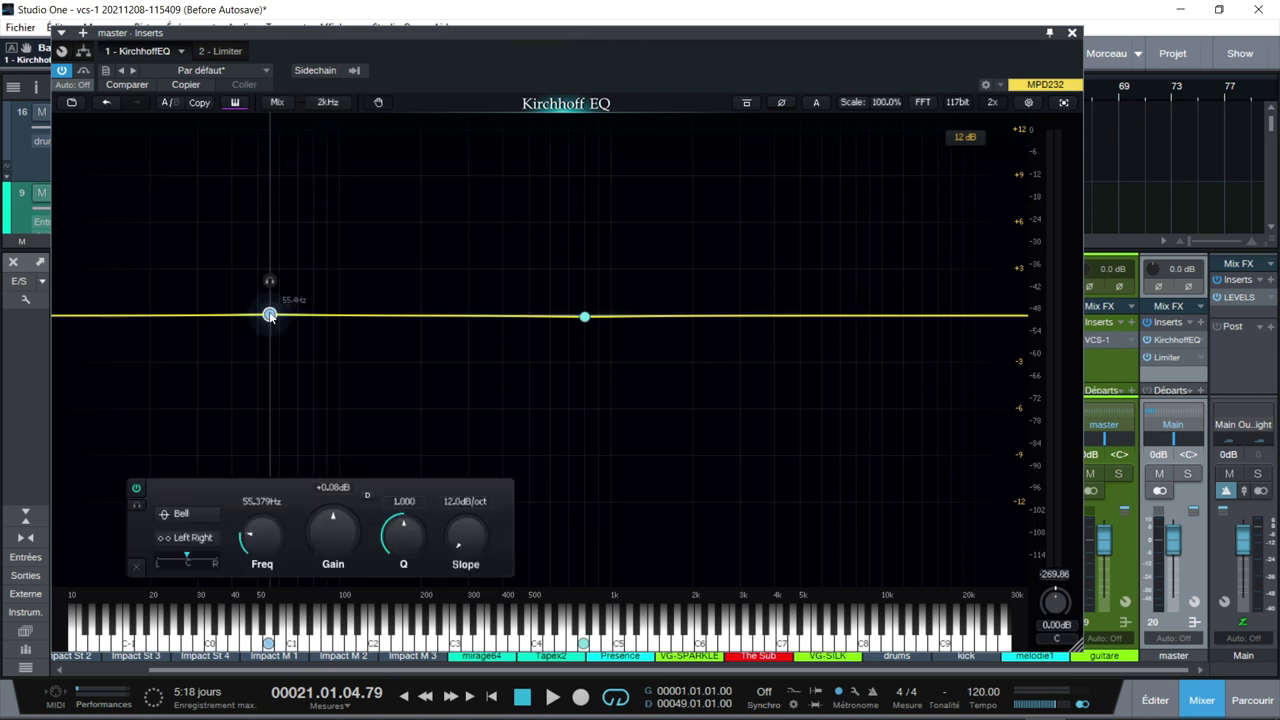
{"action": "right_click", "coordinate": [270, 316]}
{"action": "left_click", "coordinate": [288, 336]}
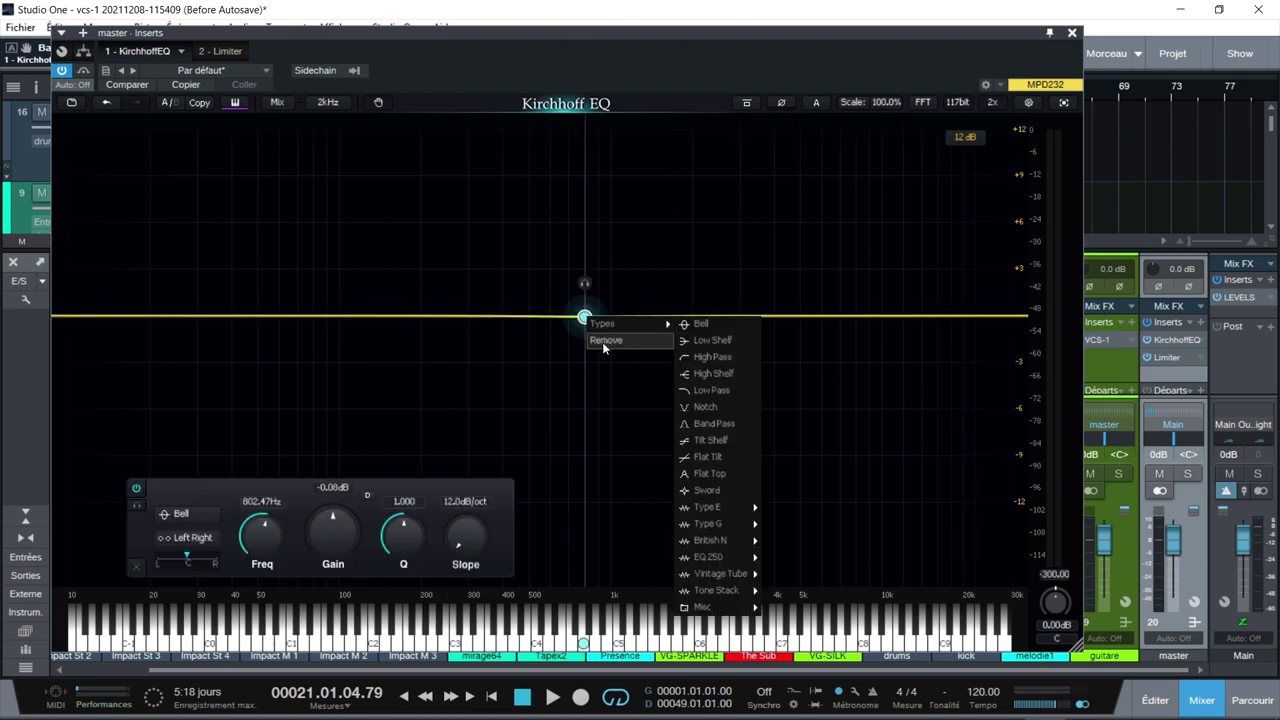
{"action": "left_click", "coordinate": [604, 340]}
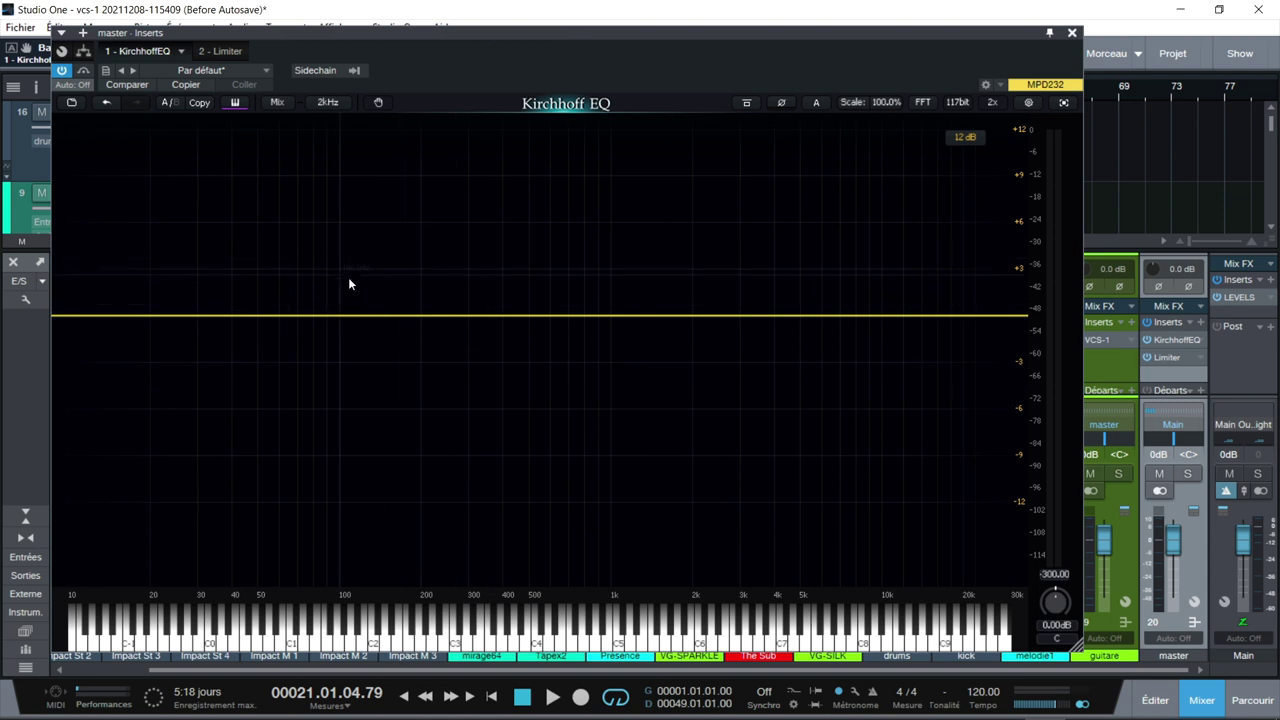
Step: Grab a spectrum peak at about 882.7 Hz as a bell band during playback, stop, and lower its gain to about -4.20 dB
{"action": "left_click", "coordinate": [277, 104]}
{"action": "key", "text": "space"}
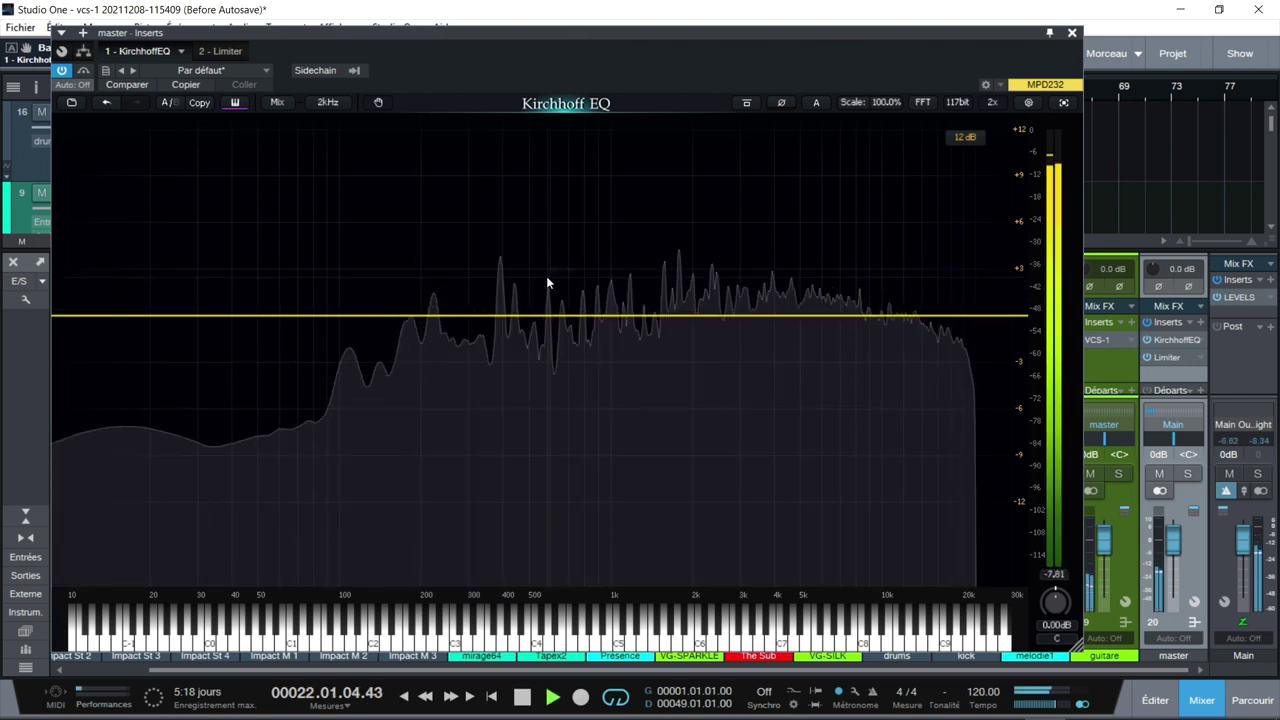
{"action": "left_click", "coordinate": [381, 103]}
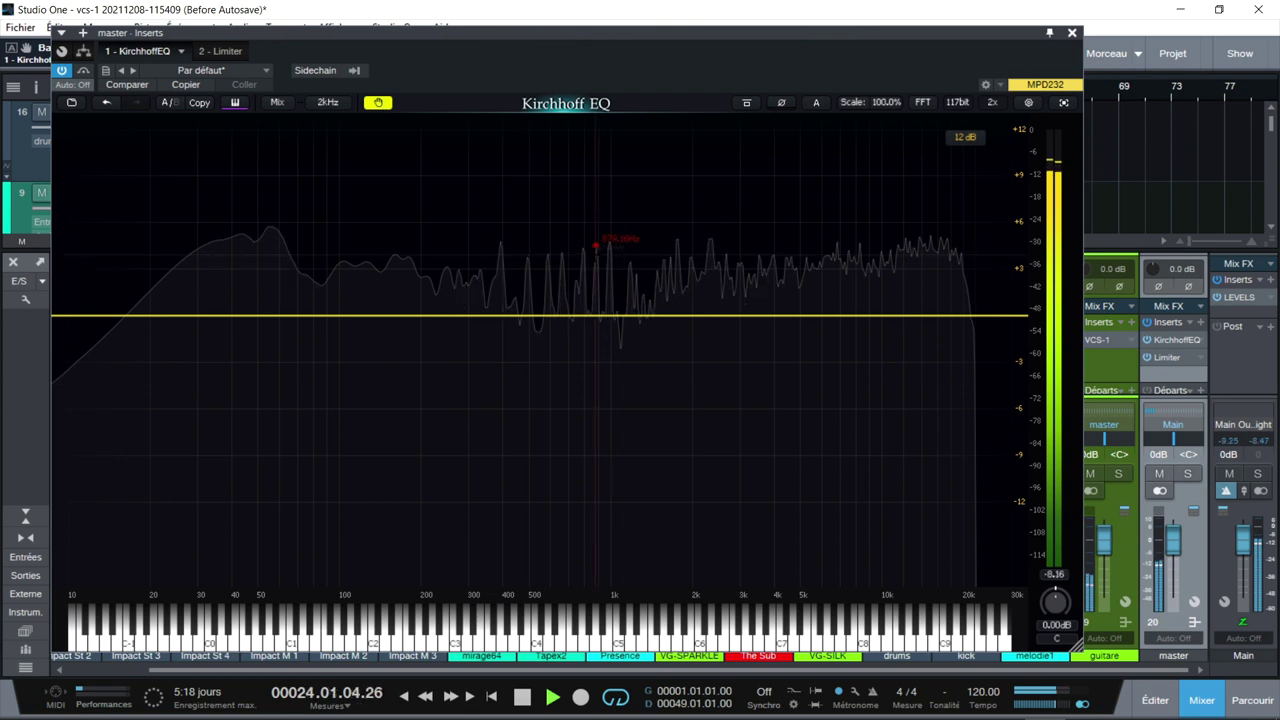
{"action": "left_click", "coordinate": [596, 237]}
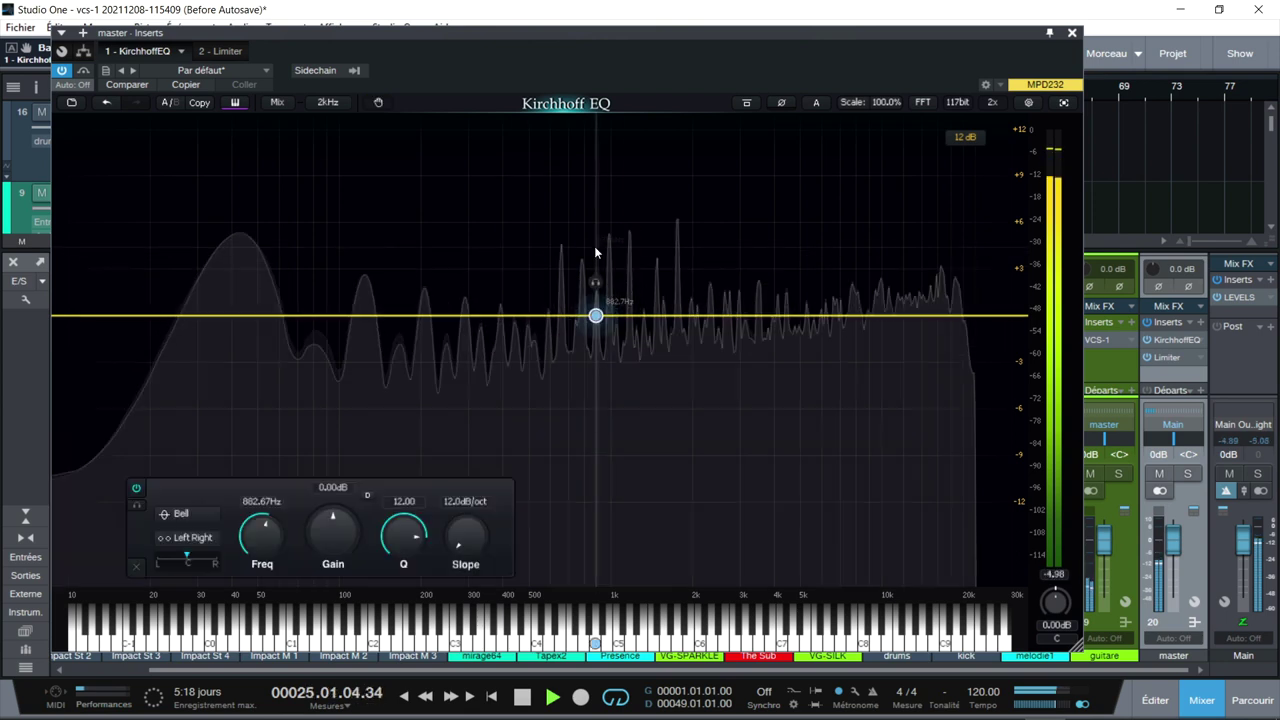
{"action": "key", "text": "space"}
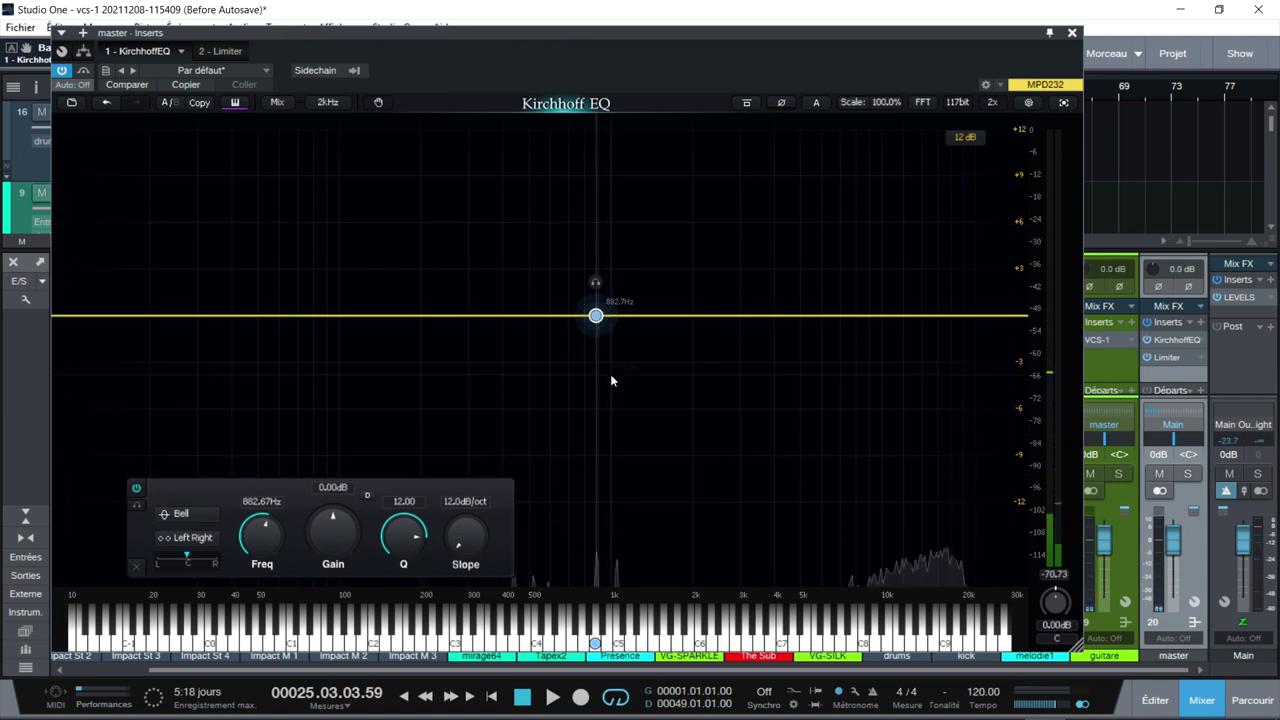
{"action": "mouse_move", "coordinate": [340, 534]}
{"action": "left_mouse_down"}
{"action": "mouse_move", "coordinate": [340, 500]}
{"action": "mouse_move", "coordinate": [335, 569]}
{"action": "mouse_move", "coordinate": [333, 544]}
{"action": "left_mouse_up"}
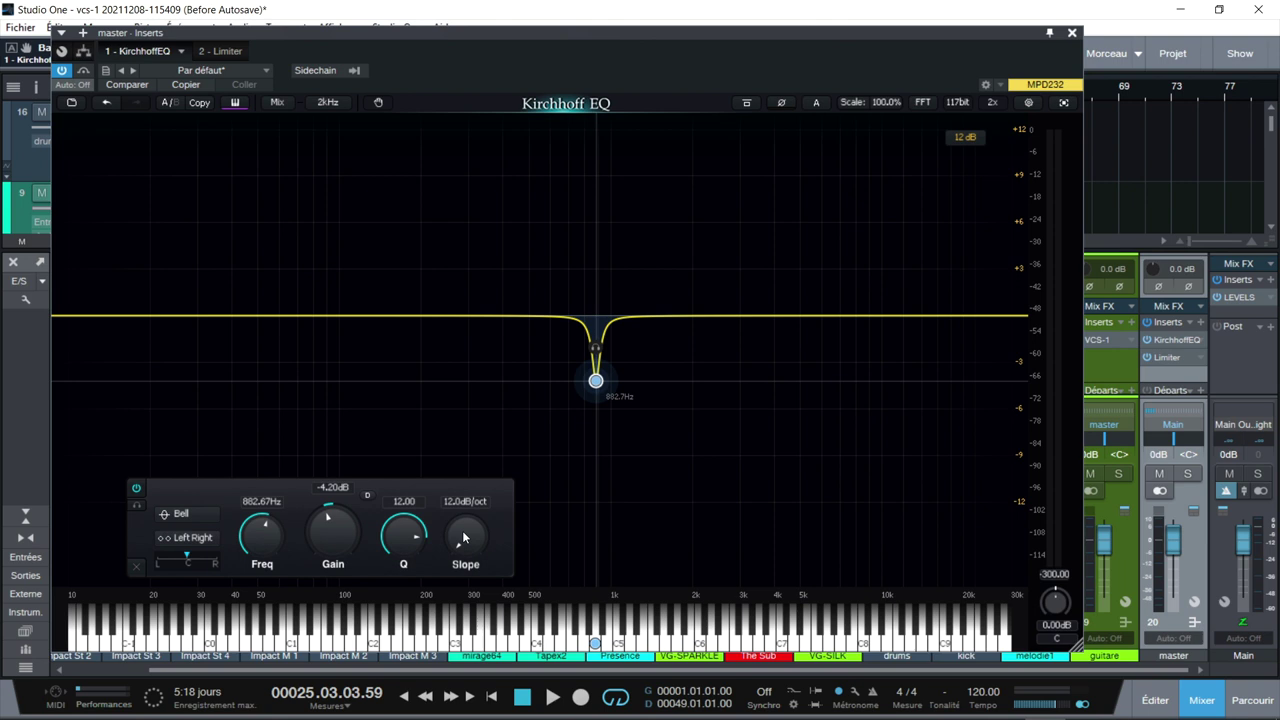
Step: Bypass the EQ briefly and switch it back on
{"action": "left_click", "coordinate": [745, 103]}
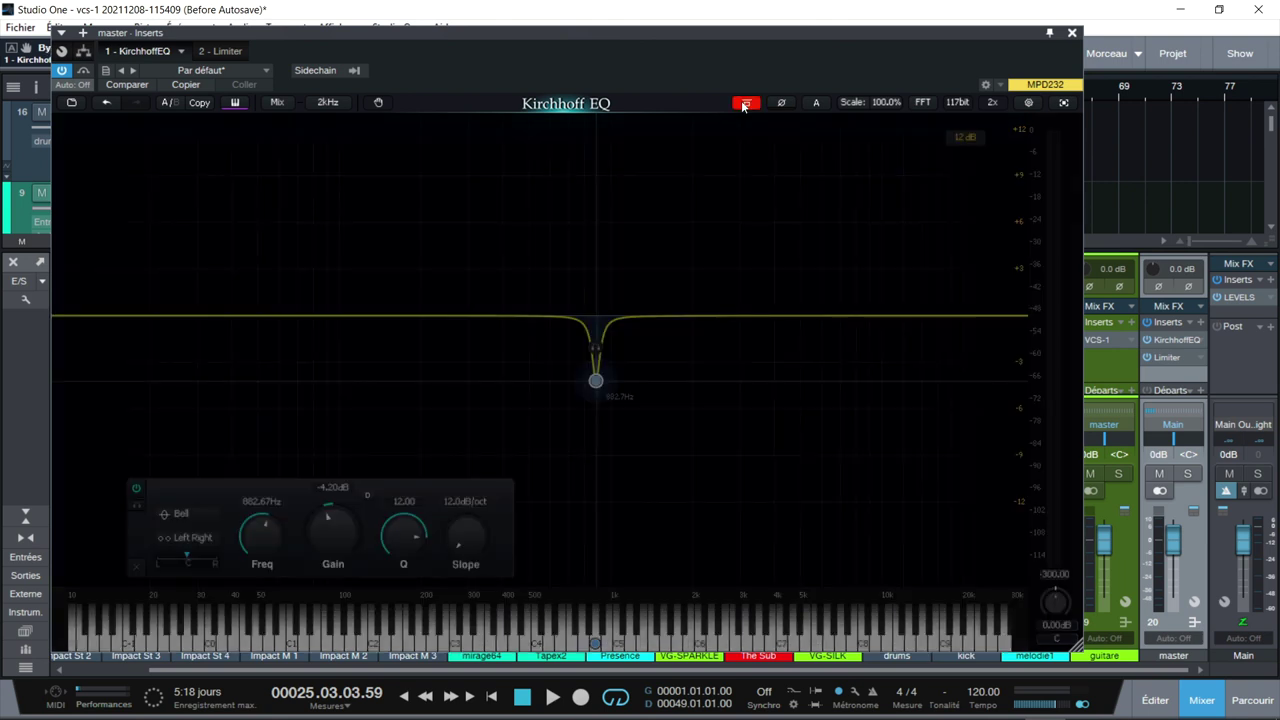
{"action": "left_click", "coordinate": [745, 103]}
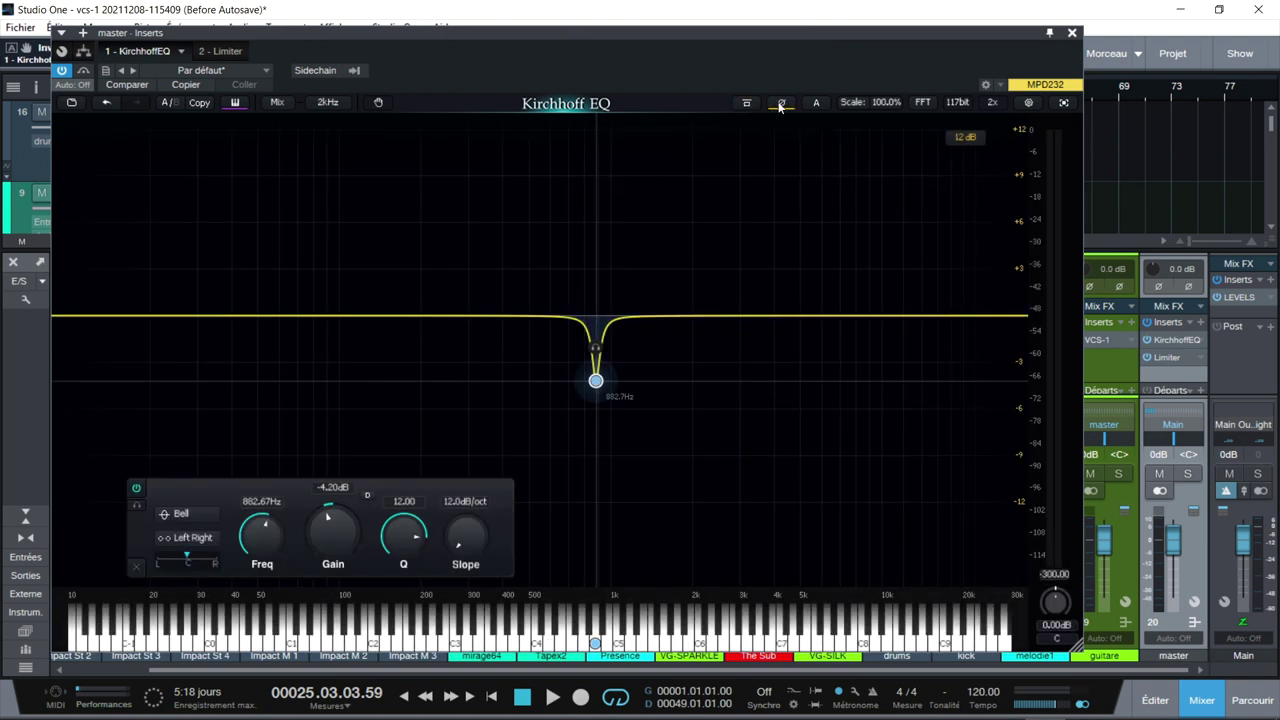
Step: Turn on automatic gain and move the bell band to about 828 Hz with +0.20 dB gain
{"action": "left_click", "coordinate": [817, 104]}
{"action": "left_click_drag", "start_coordinate": [595, 380], "coordinate": [588, 318]}
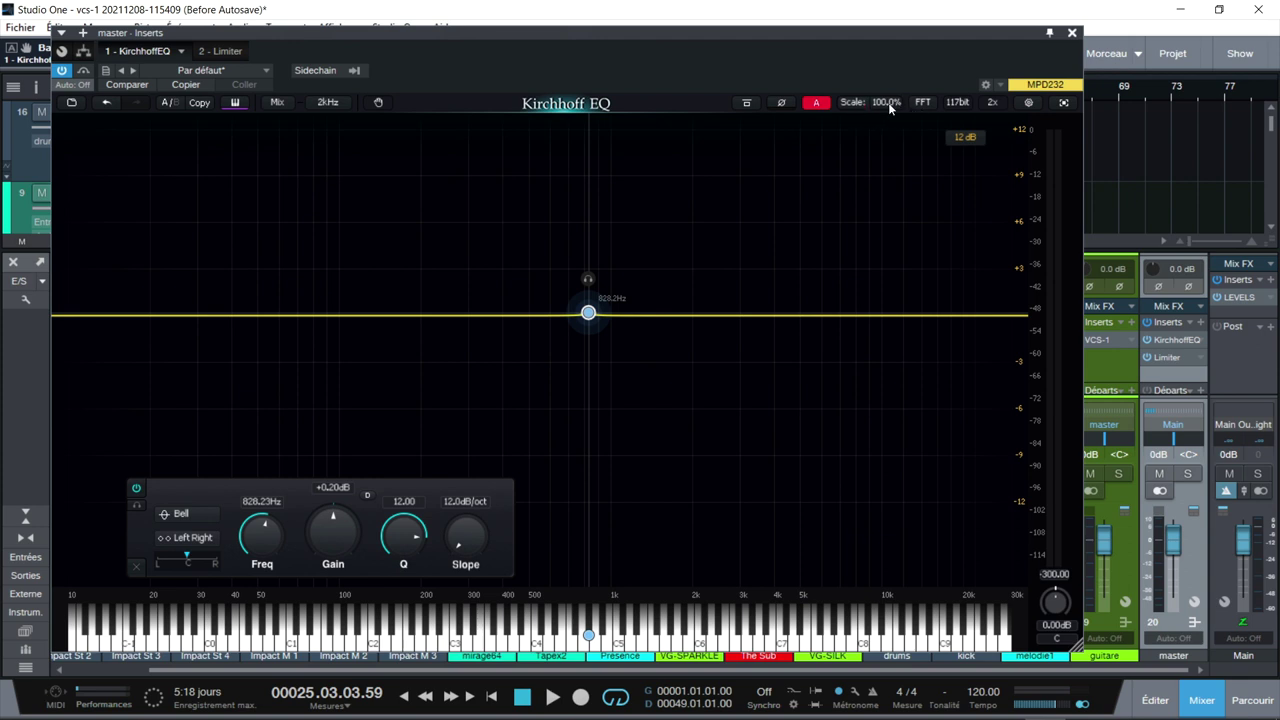
Step: Examine the FFT analyzer options, the oversampling switch, and the plugin's General and Theme settings
{"action": "mouse_move", "coordinate": [921, 103]}
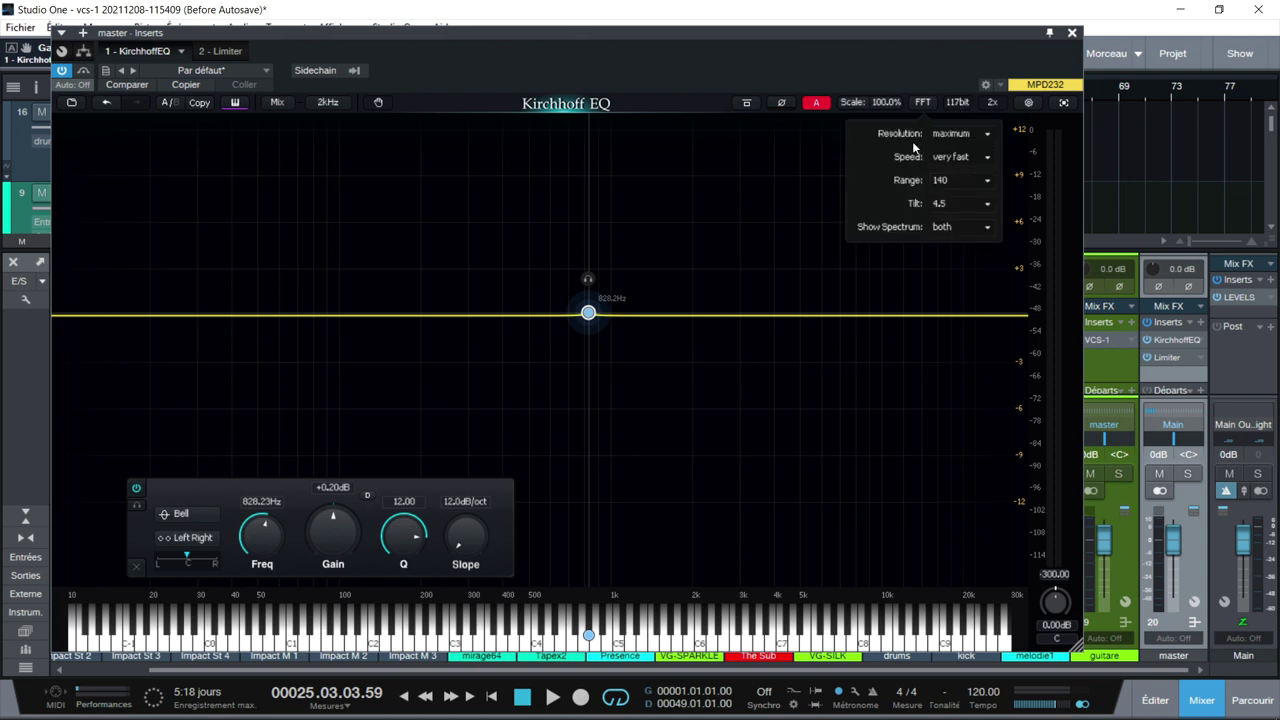
{"action": "left_click", "coordinate": [992, 103]}
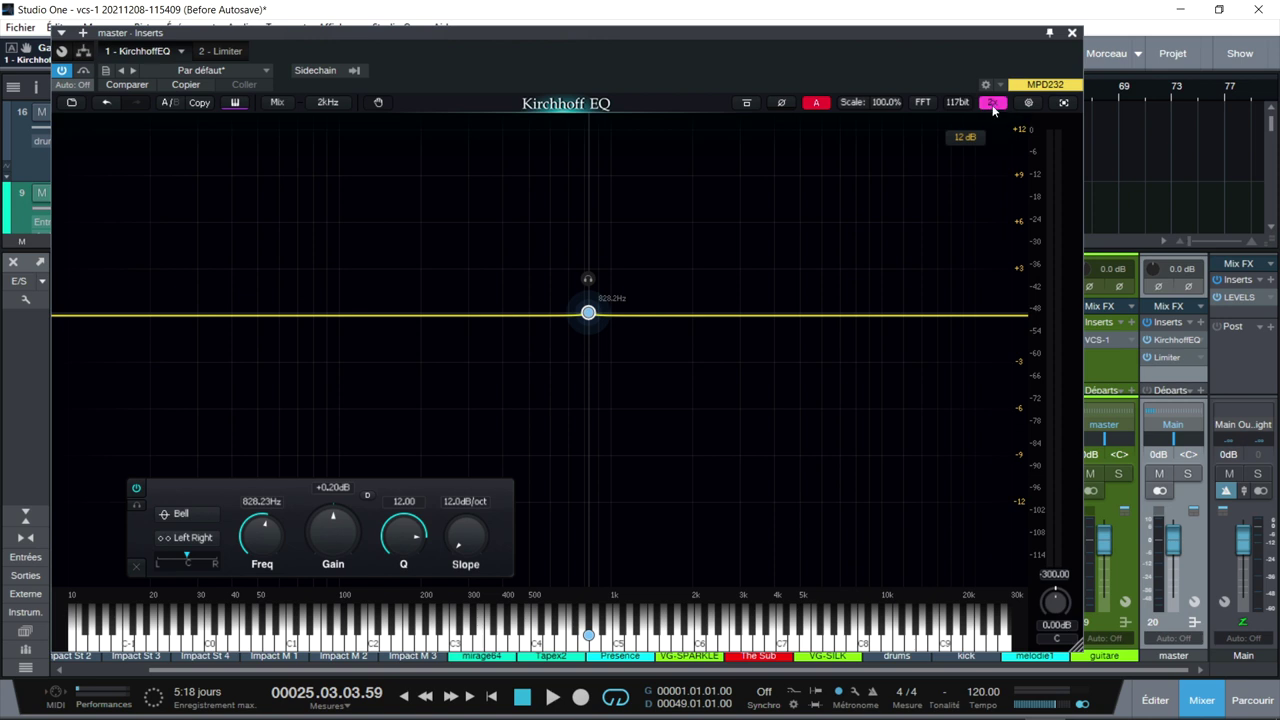
{"action": "left_click", "coordinate": [1029, 103]}
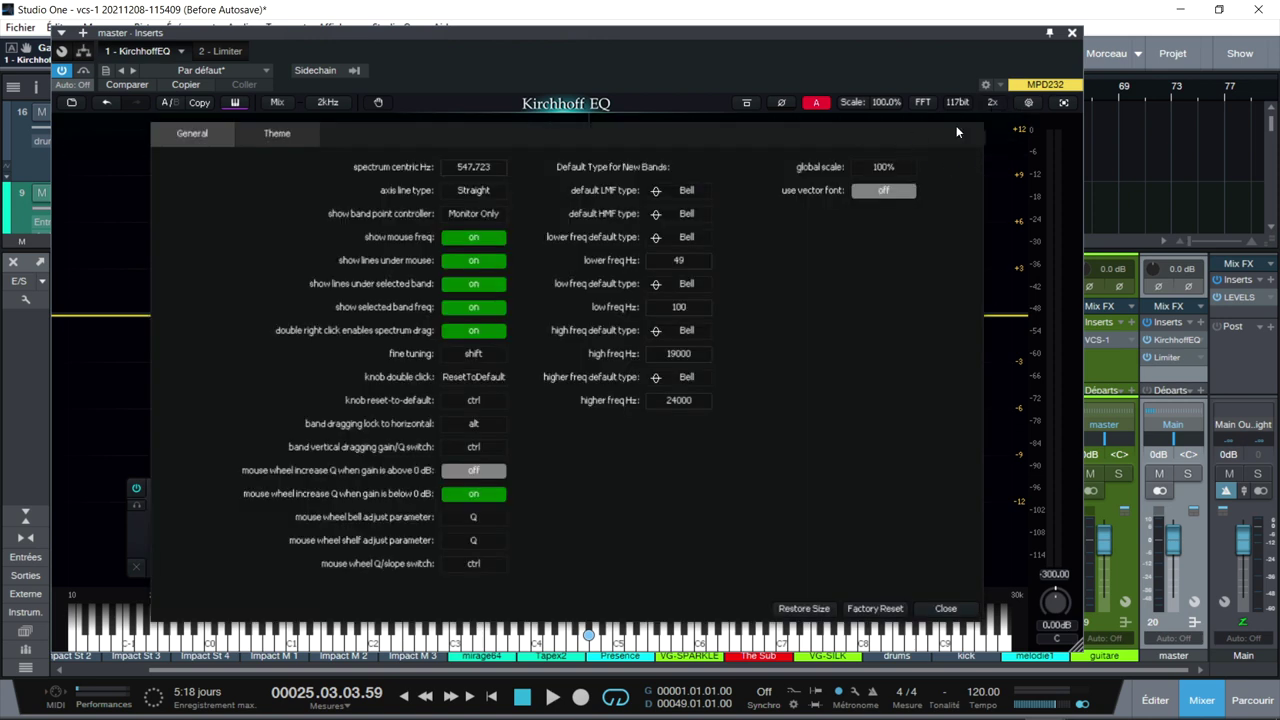
{"action": "left_click", "coordinate": [270, 136]}
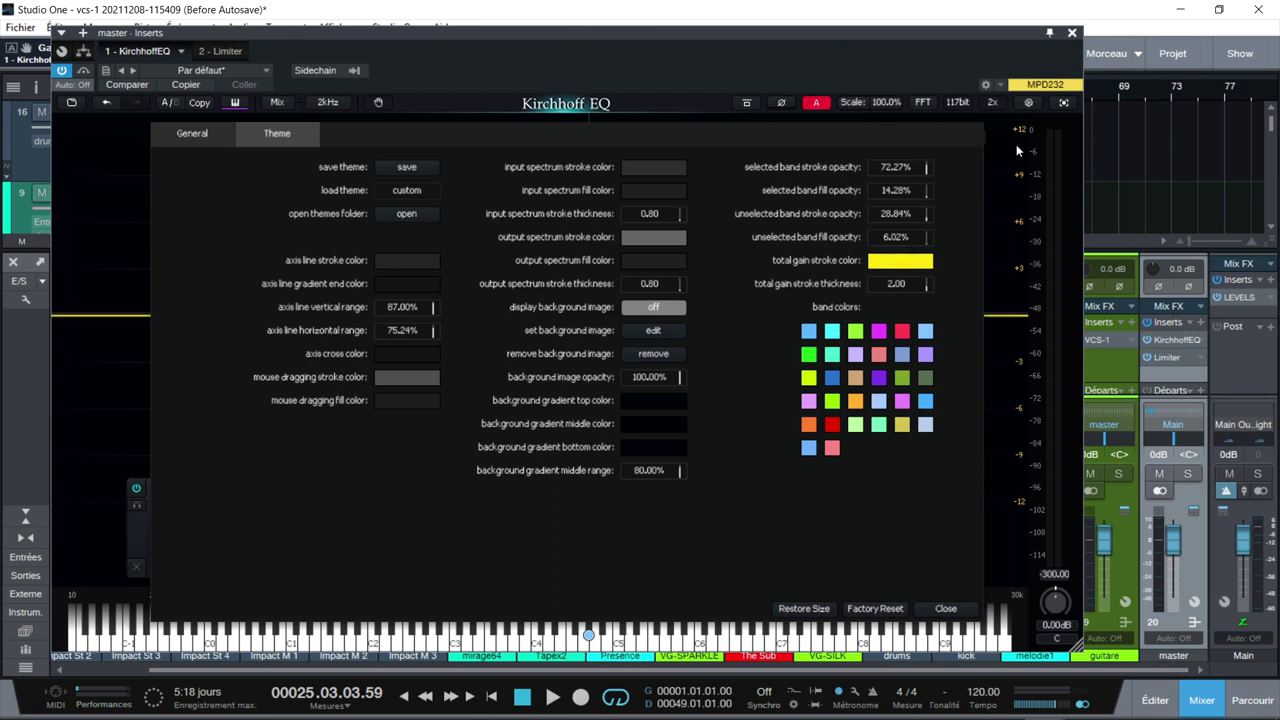
Step: Close the settings, view the EQ in full screen, and restore its window size
{"action": "left_click", "coordinate": [1065, 105]}
{"action": "left_click", "coordinate": [1065, 103]}
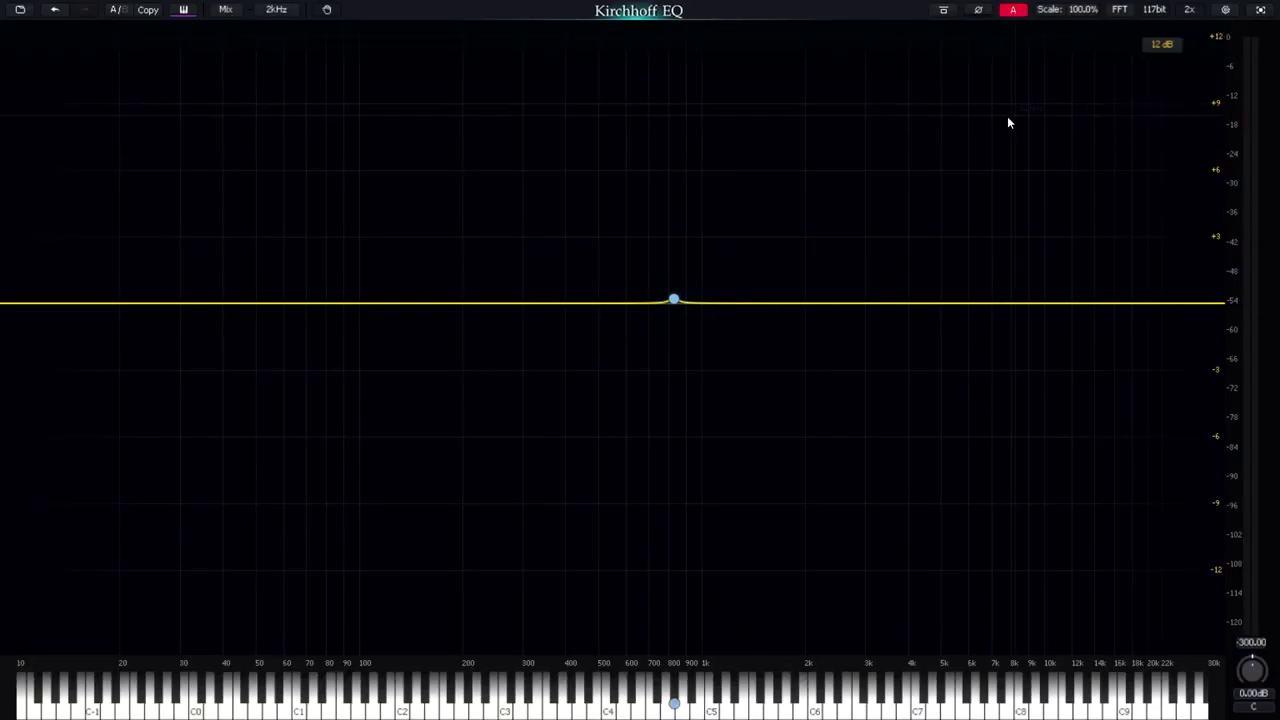
{"action": "left_click", "coordinate": [1262, 10]}
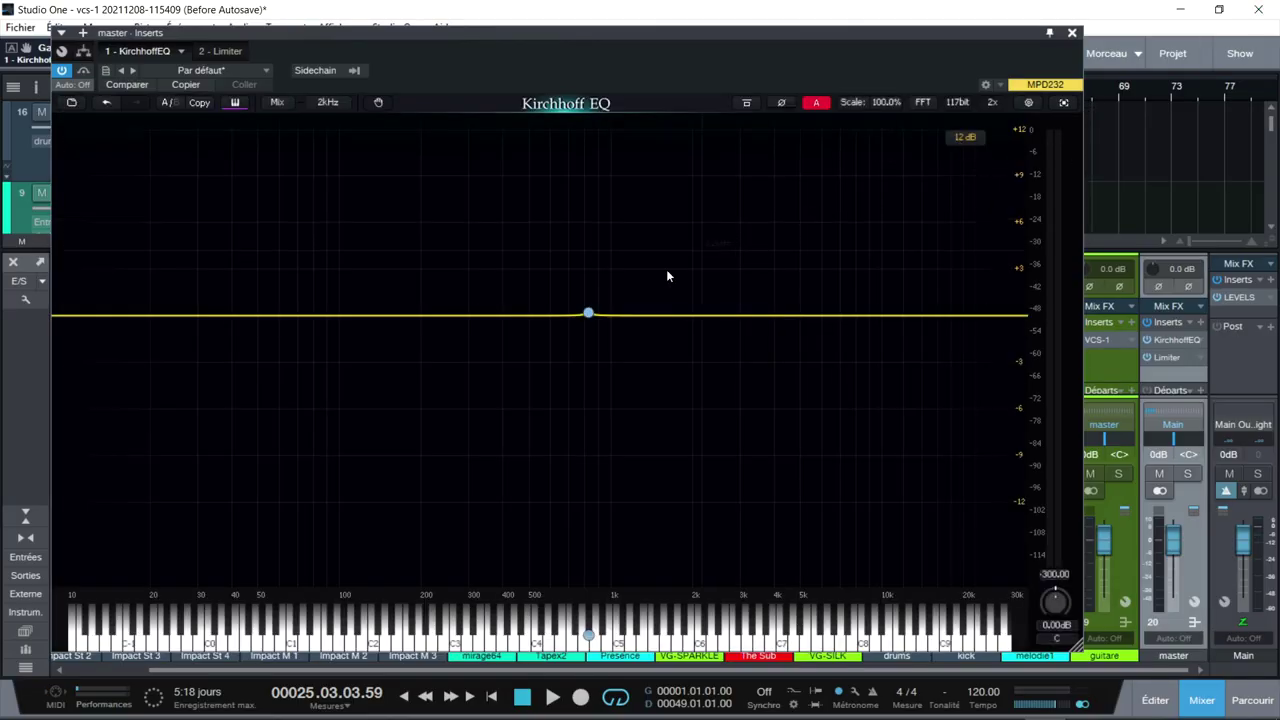
Step: Solo the bell band during playback and sweep its frequency down to about 212 Hz
{"action": "left_click", "coordinate": [588, 313]}
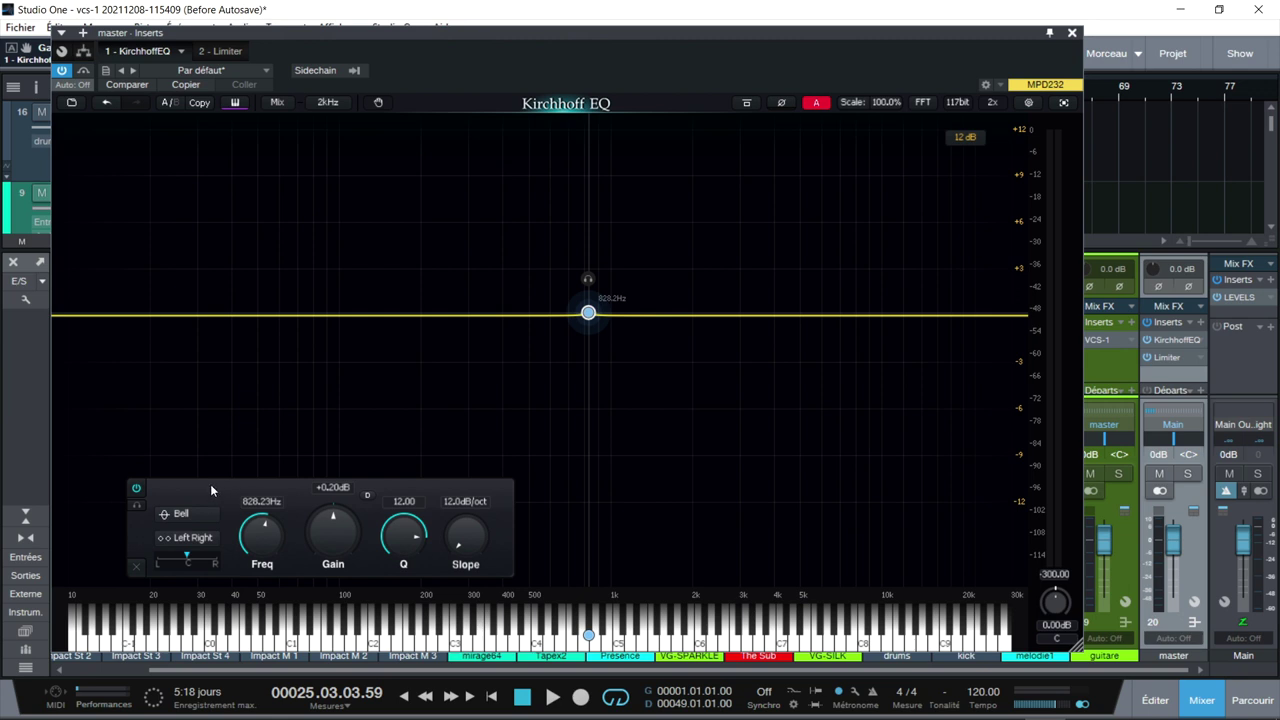
{"action": "left_click", "coordinate": [136, 508]}
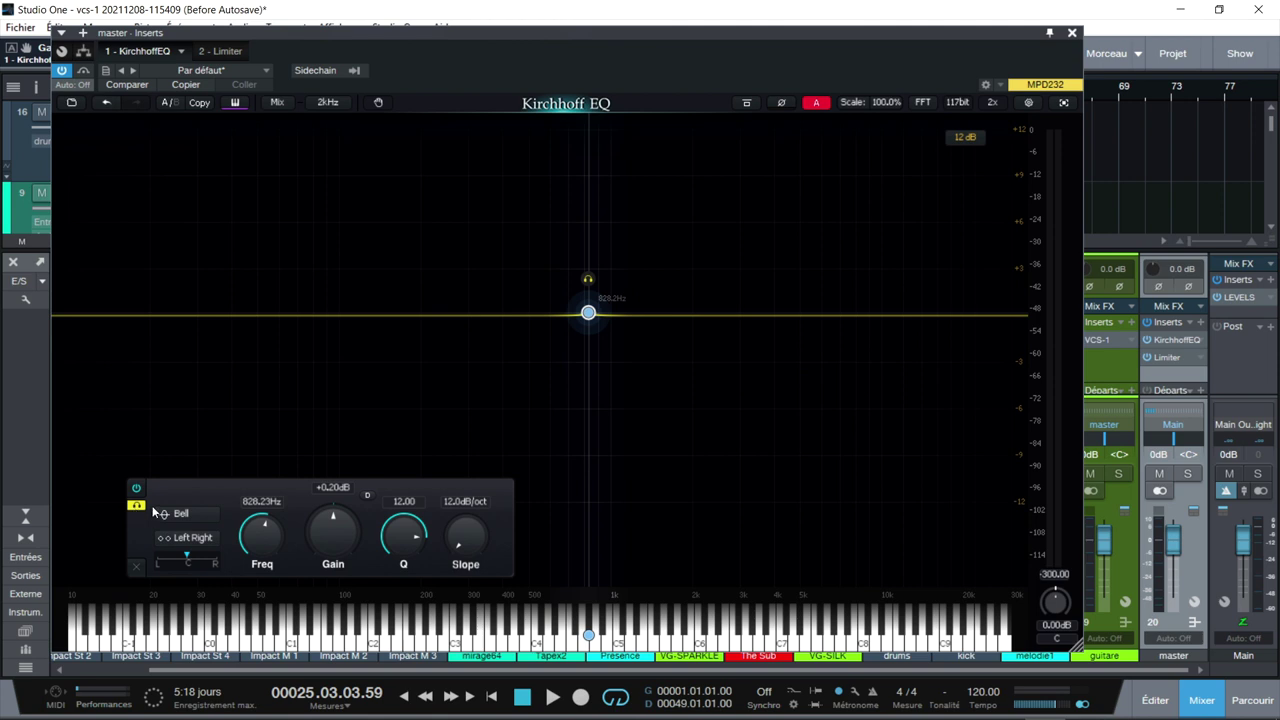
{"action": "key", "text": "space"}
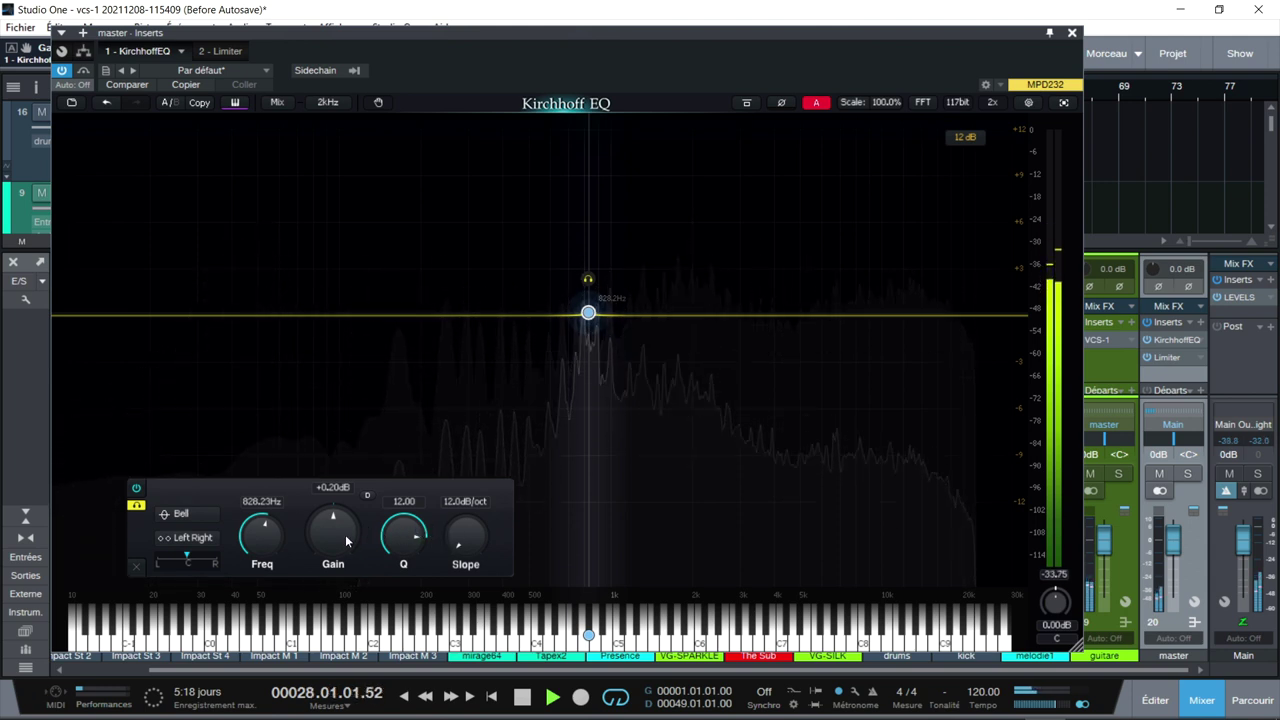
{"action": "left_click_drag", "start_coordinate": [262, 535], "coordinate": [327, 544]}
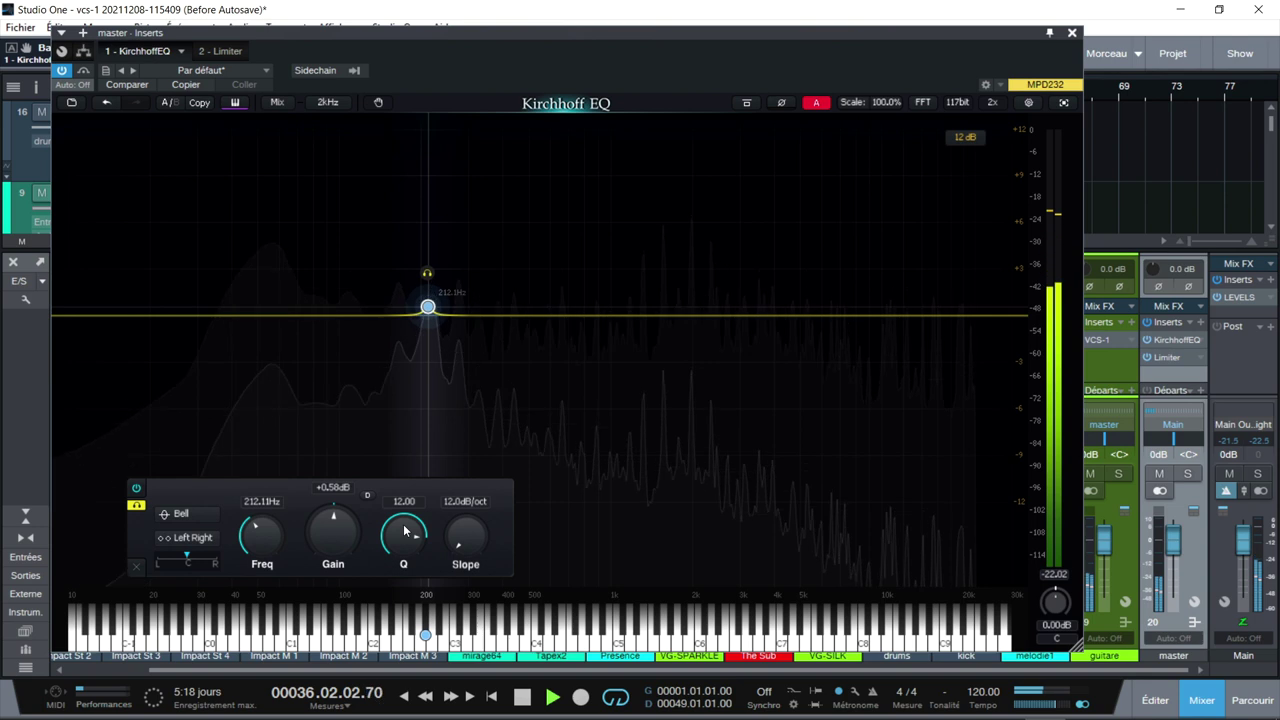
Step: Shape the soloed bell into a cut of about -3.77 dB at 206 Hz, with Q about 2.389 and slope about 25.8 dB/oct
{"action": "left_click_drag", "start_coordinate": [404, 531], "coordinate": [446, 348]}
{"action": "left_click_drag", "start_coordinate": [427, 306], "coordinate": [424, 374]}
{"action": "left_click_drag", "start_coordinate": [466, 537], "coordinate": [471, 566]}
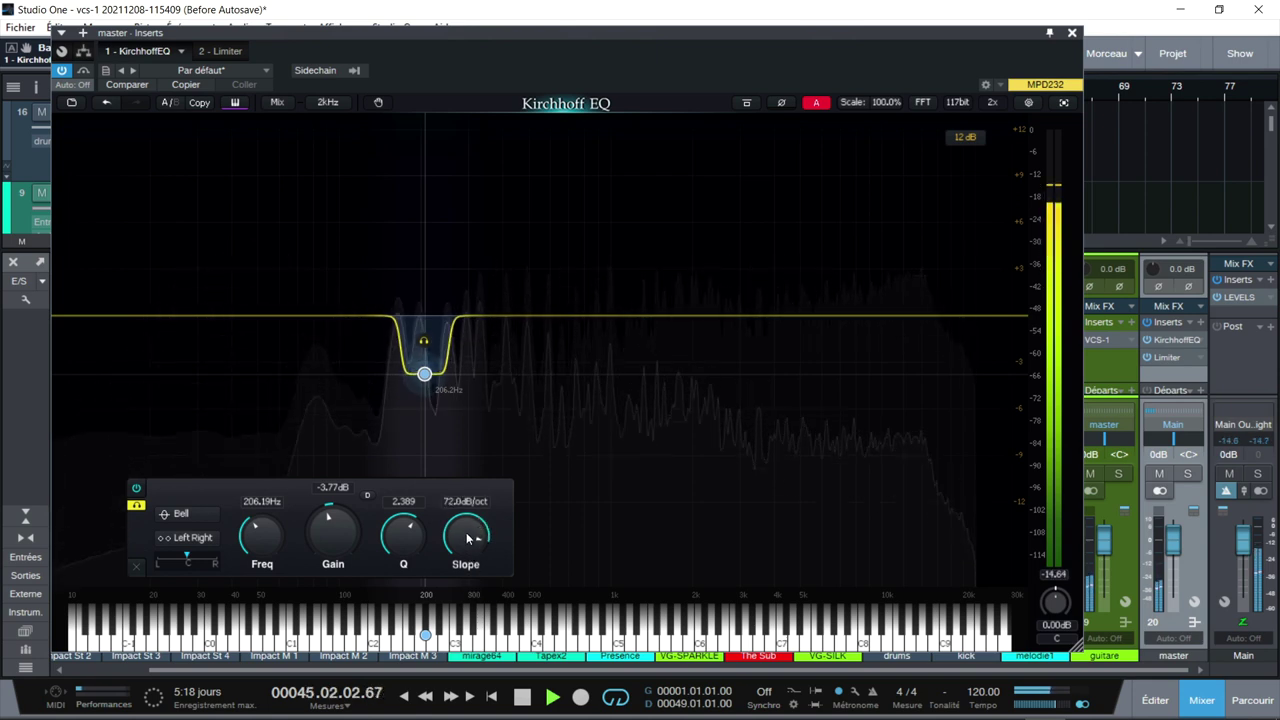
{"action": "left_click_drag", "start_coordinate": [465, 571], "coordinate": [466, 575]}
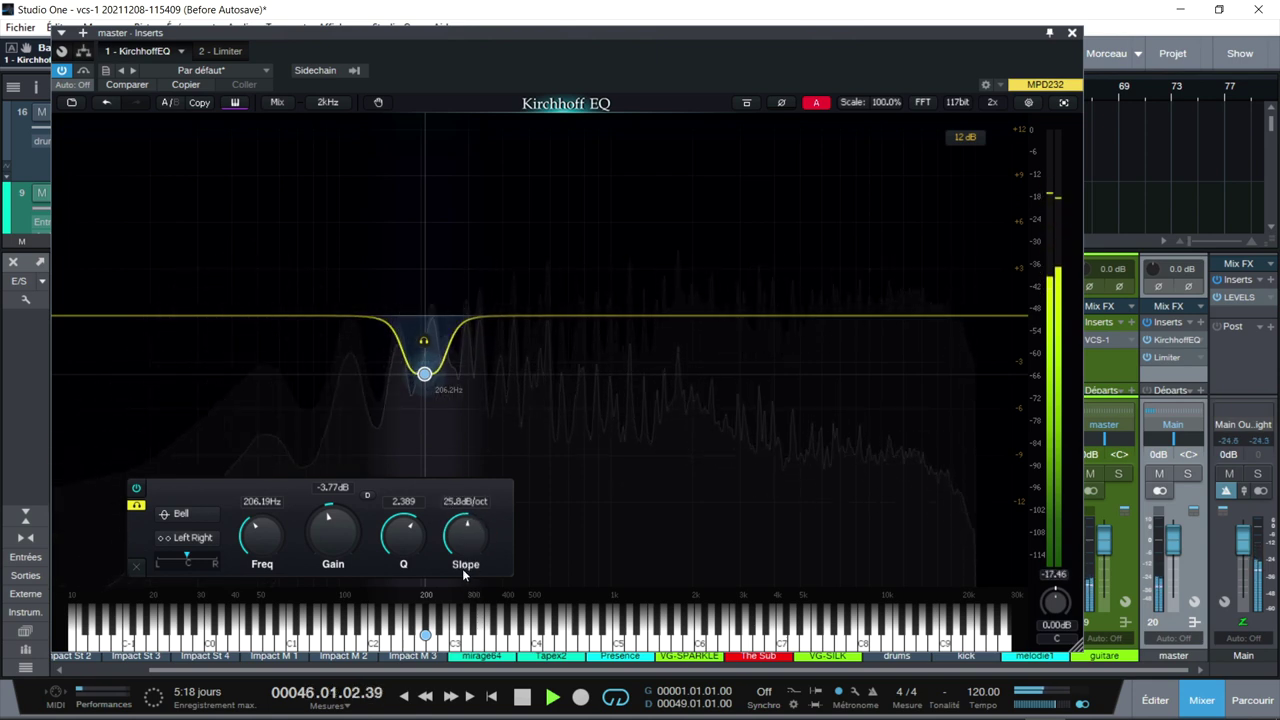
Step: Enable dynamic processing on the bell band and switch its detection to the external sidechain fed by the kick channel
{"action": "left_click", "coordinate": [368, 497]}
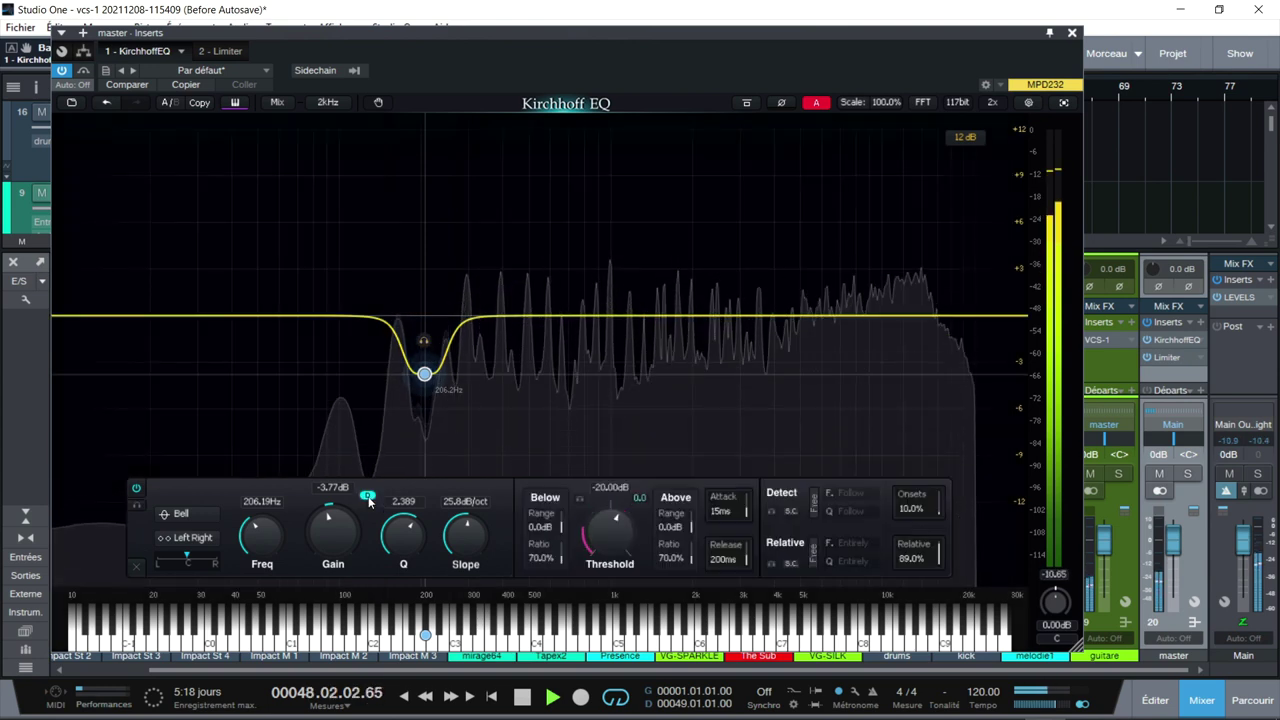
{"action": "key", "text": "space"}
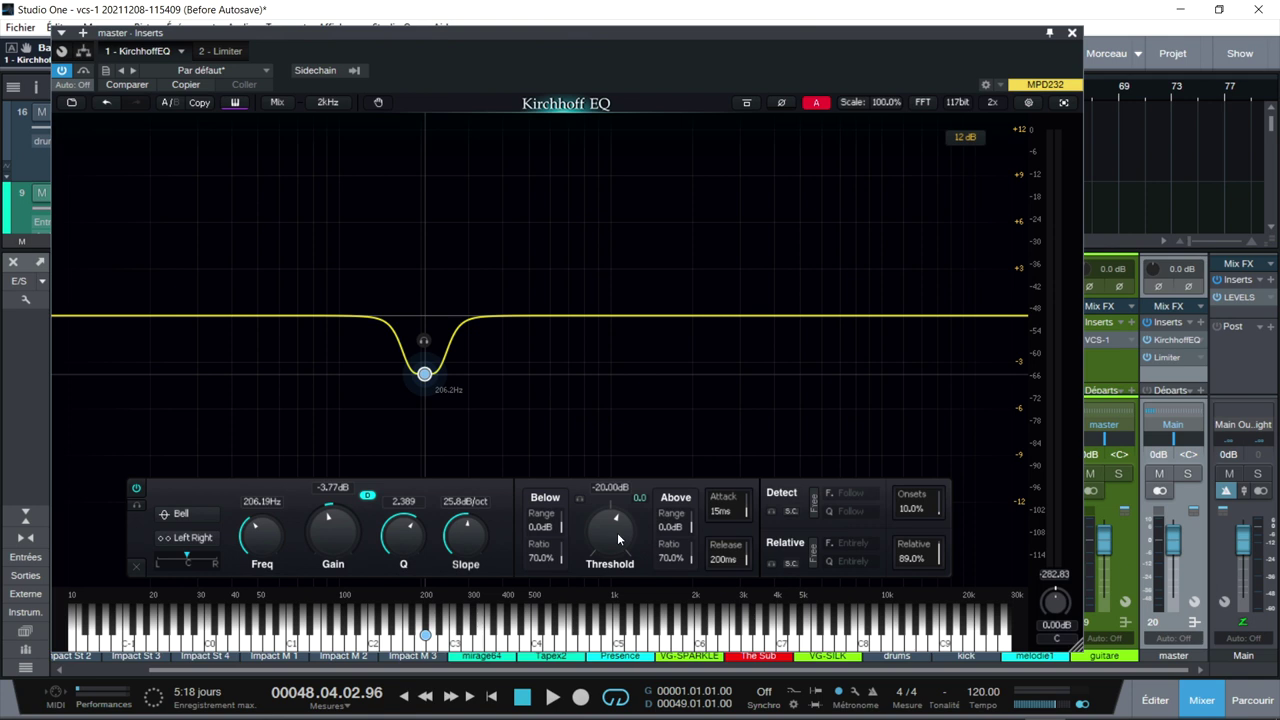
{"action": "left_click", "coordinate": [790, 511]}
{"action": "left_click", "coordinate": [320, 70]}
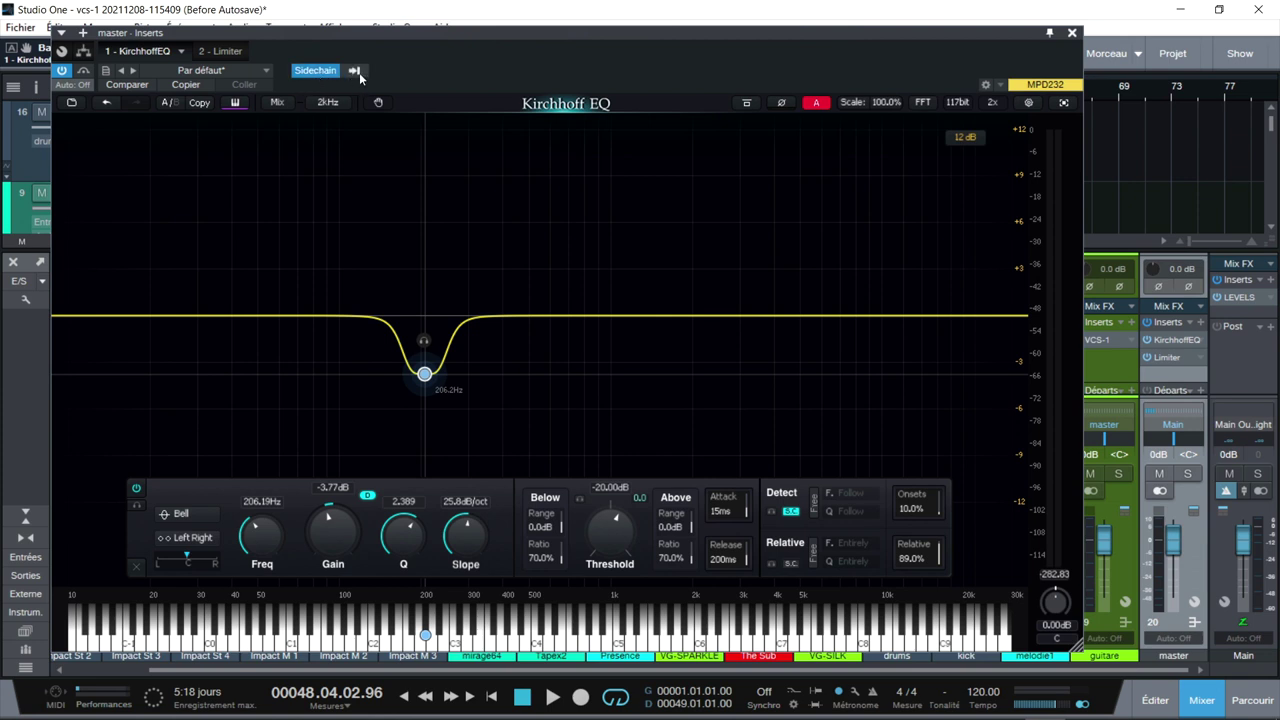
{"action": "left_click", "coordinate": [355, 71]}
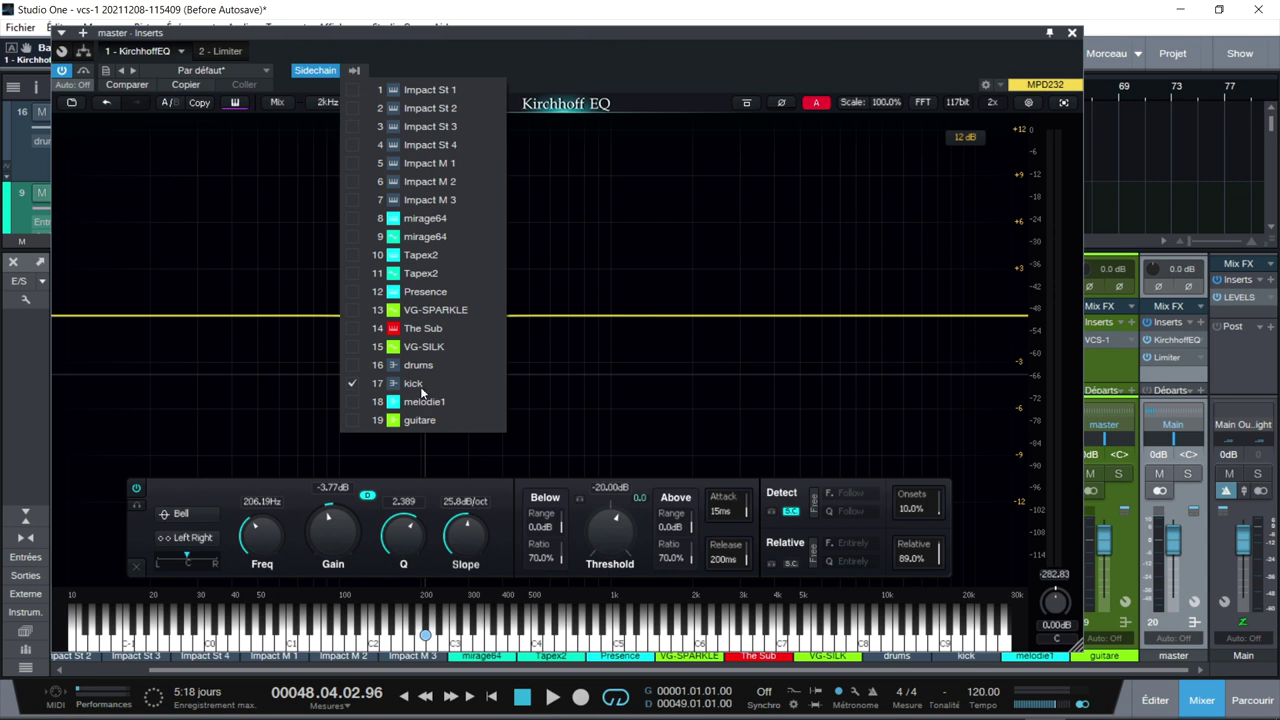
{"action": "left_click", "coordinate": [592, 396]}
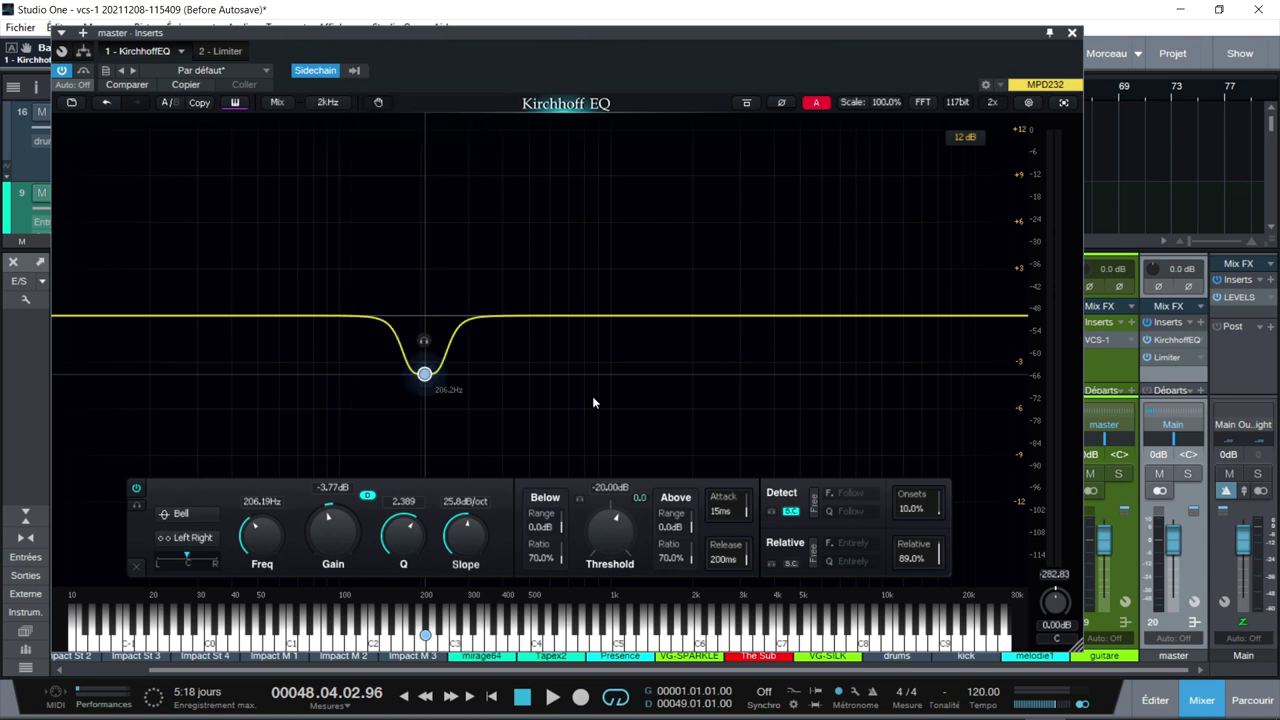
Step: Bring the bell's static gain to about -0.06 dB and set its Above range to -2.3 dB
{"action": "key", "text": "space"}
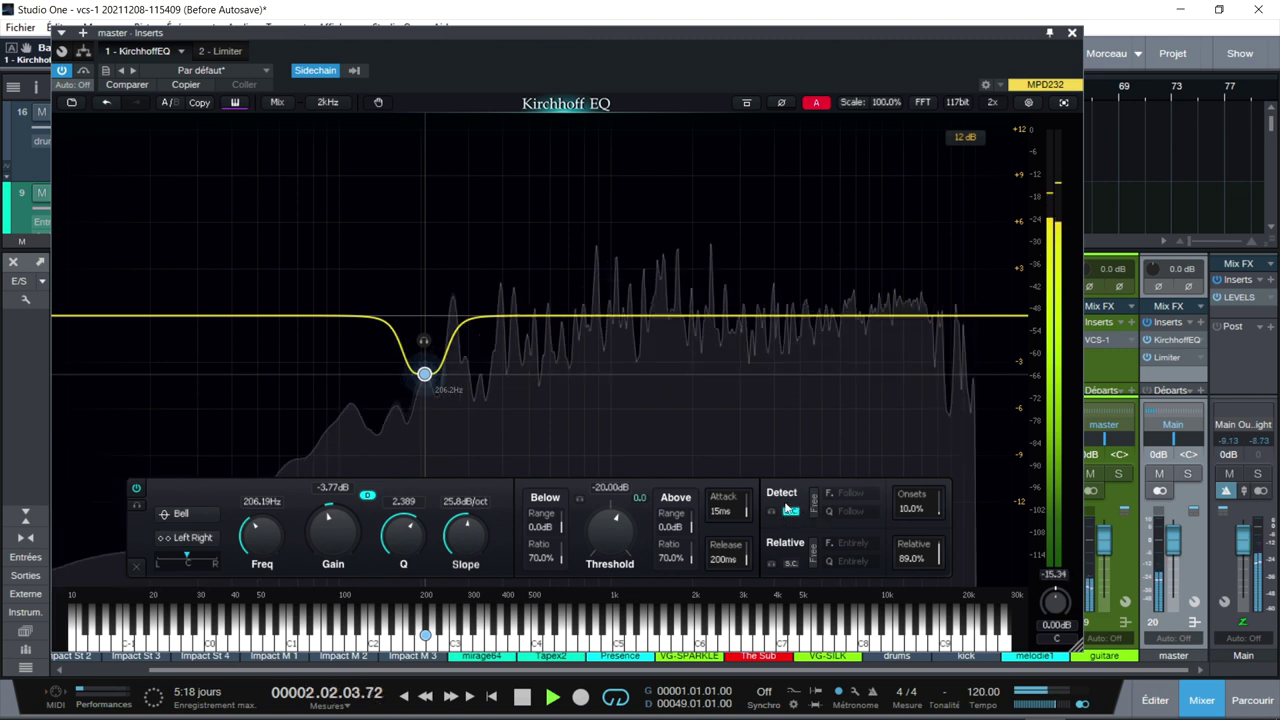
{"action": "key", "text": "space"}
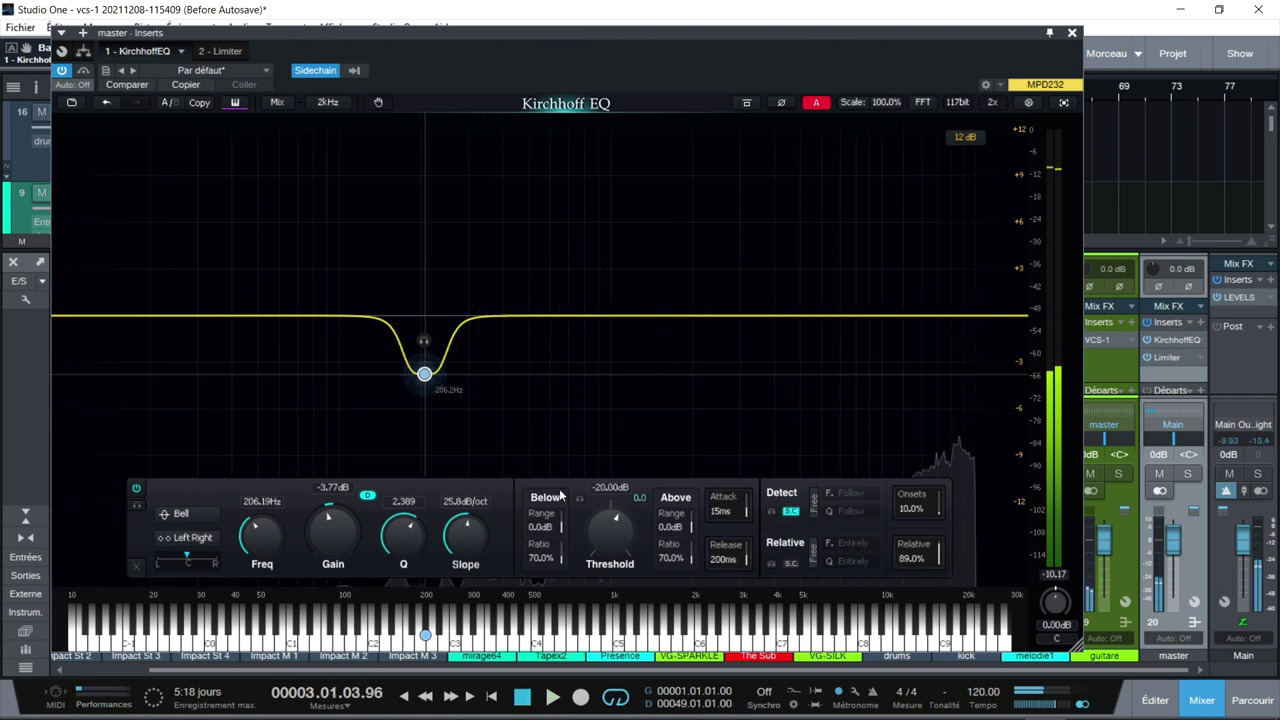
{"action": "key", "text": "space"}
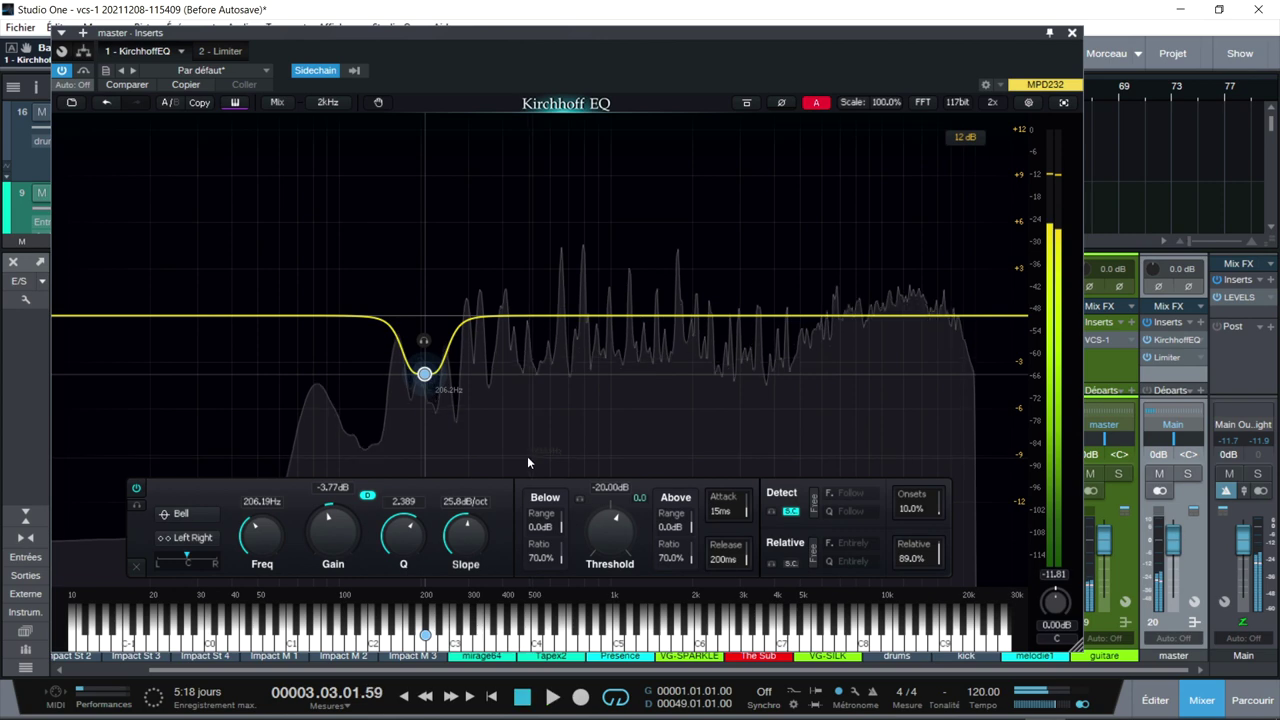
{"action": "left_click_drag", "start_coordinate": [425, 374], "coordinate": [426, 319]}
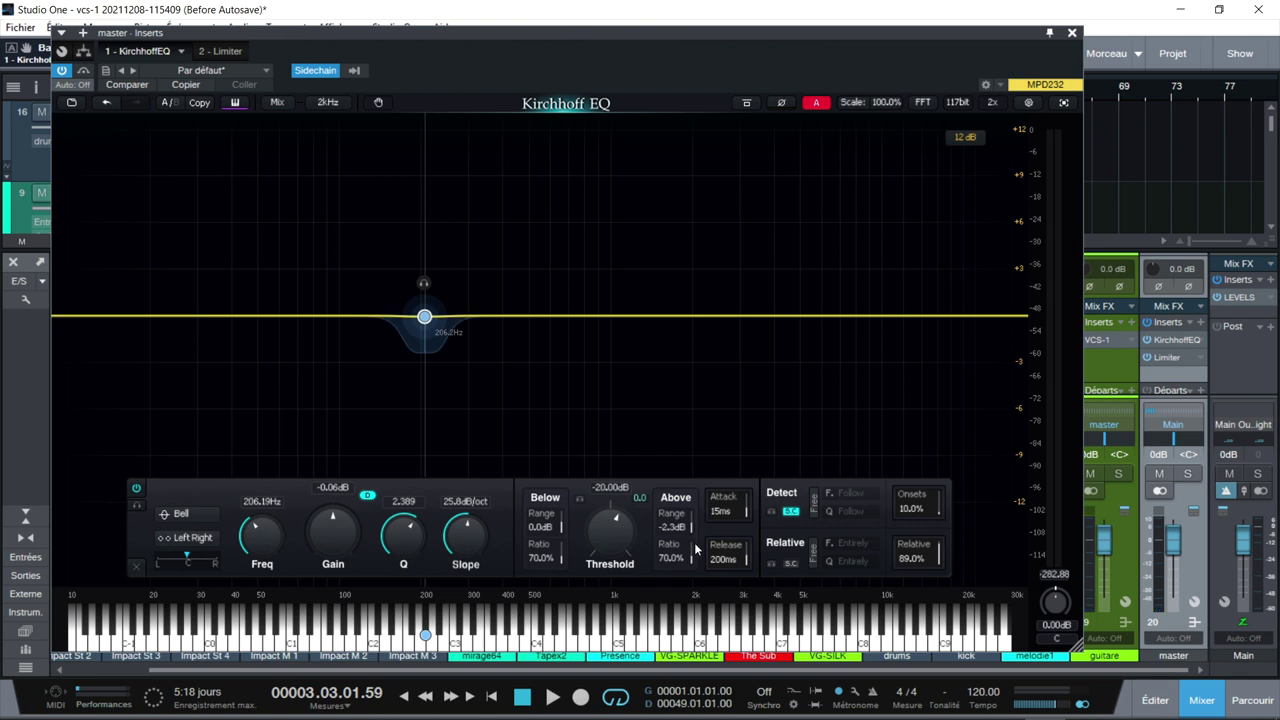
Step: During playback, set the band's dynamics to a threshold of -23.97 dB, attack of 22.5 ms and release of 364.6 ms
{"action": "key", "text": "space"}
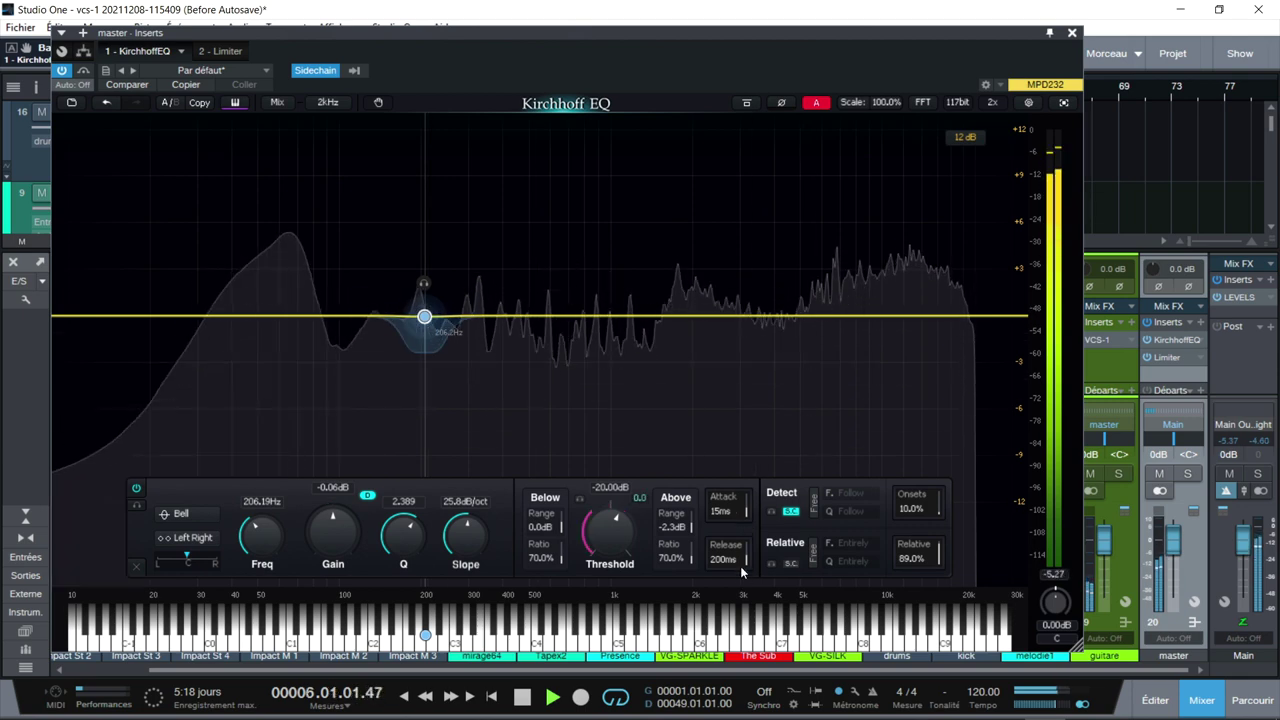
{"action": "left_click_drag", "start_coordinate": [630, 531], "coordinate": [629, 542]}
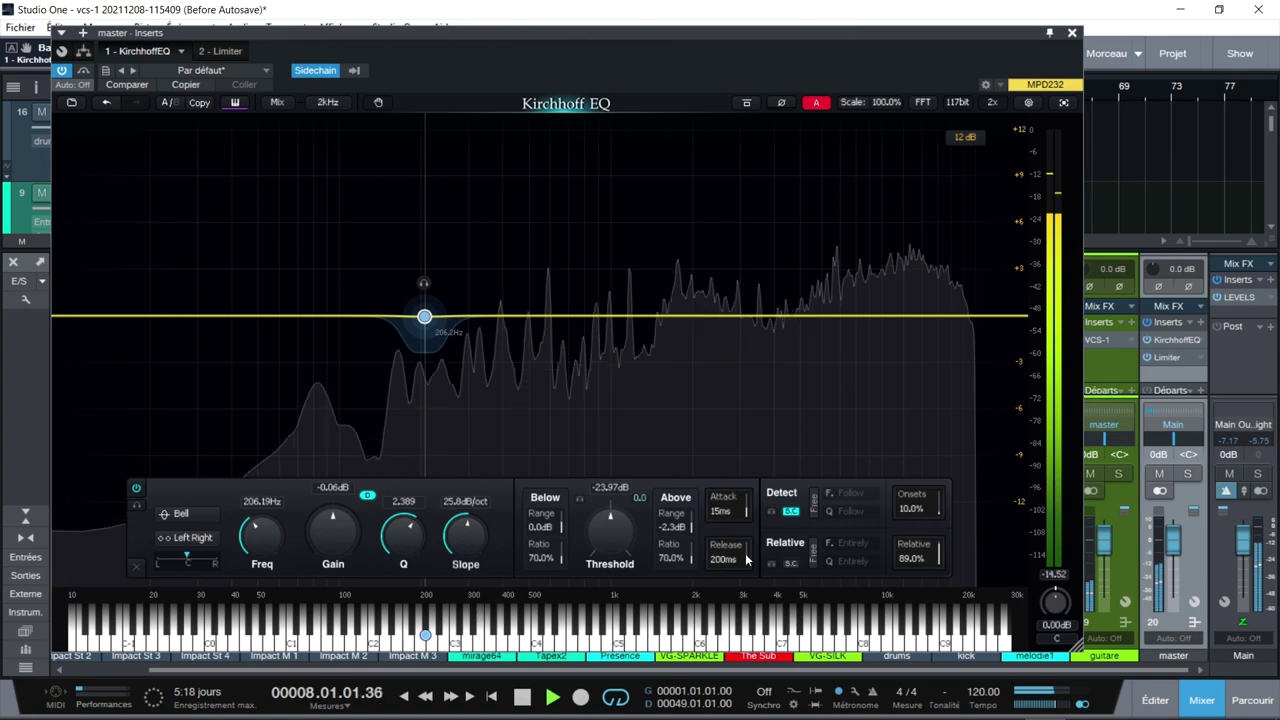
{"action": "left_click_drag", "start_coordinate": [745, 553], "coordinate": [746, 501]}
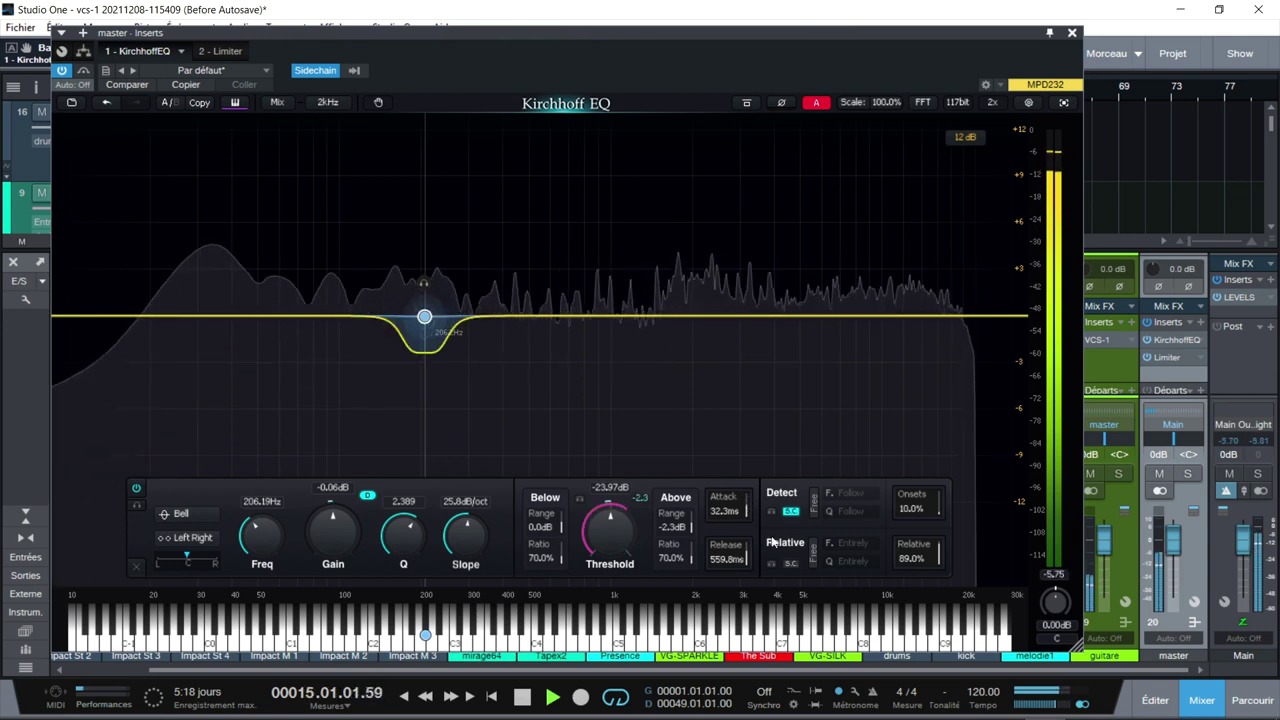
{"action": "left_click_drag", "start_coordinate": [747, 558], "coordinate": [748, 567]}
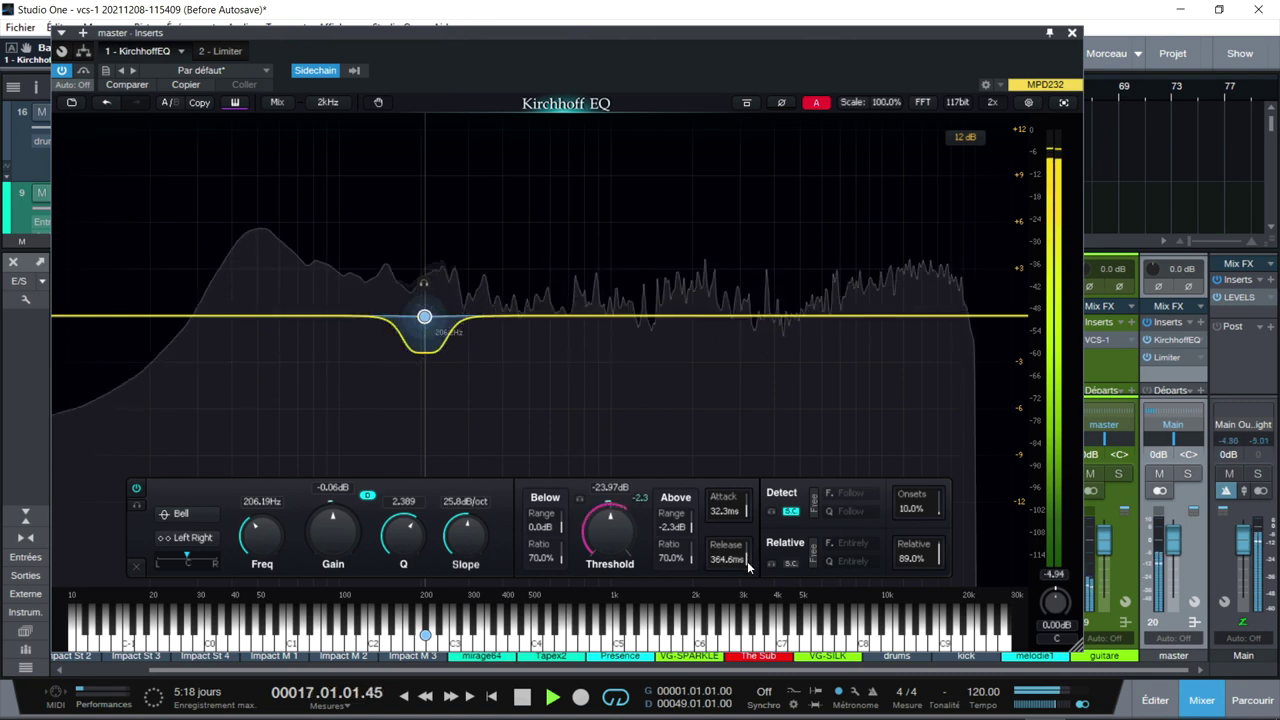
{"action": "left_click_drag", "start_coordinate": [746, 509], "coordinate": [746, 515]}
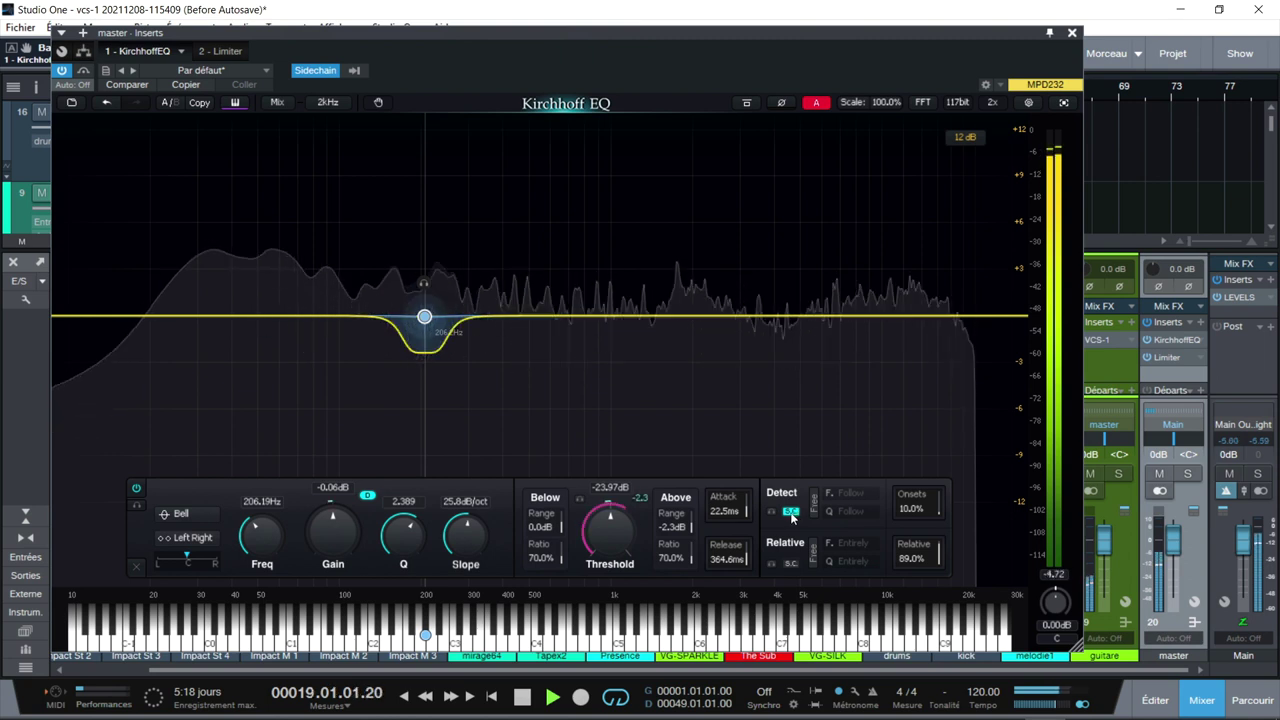
Step: Replace the sidechain detection with a free detection range and audition it during playback while moving it to about 2.0 kHz
{"action": "left_click", "coordinate": [790, 512]}
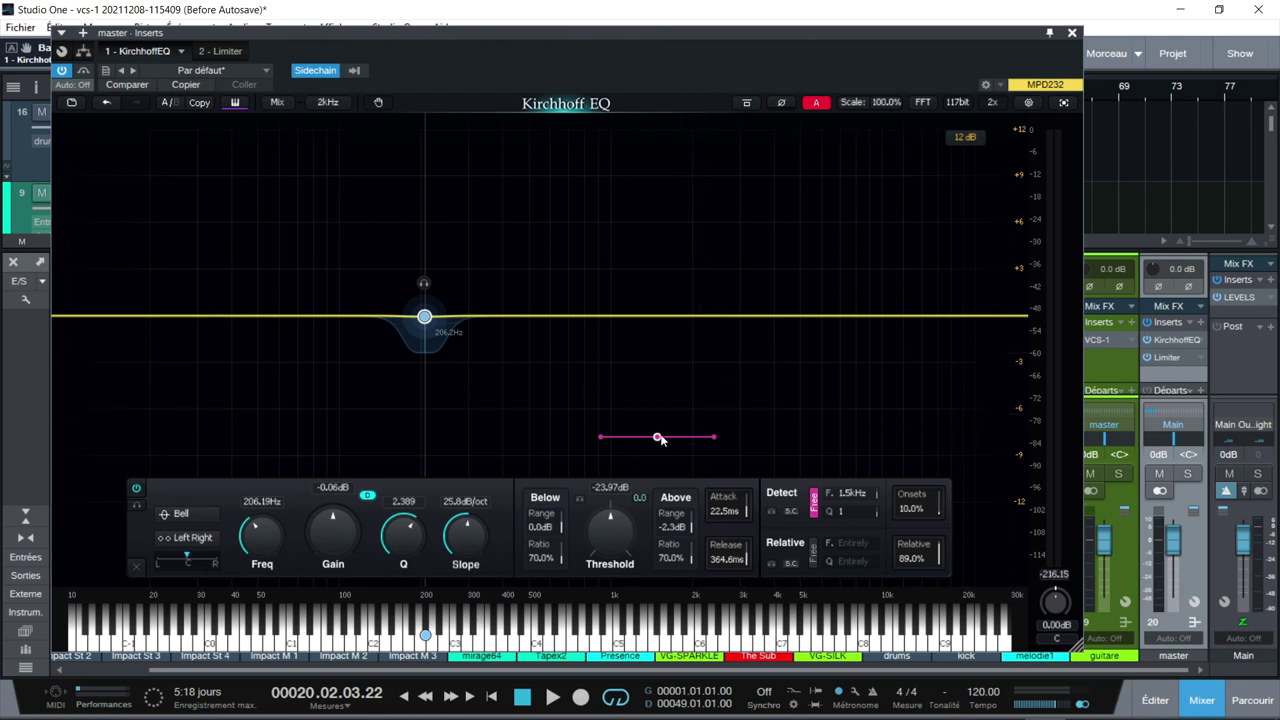
{"action": "key", "text": "space"}
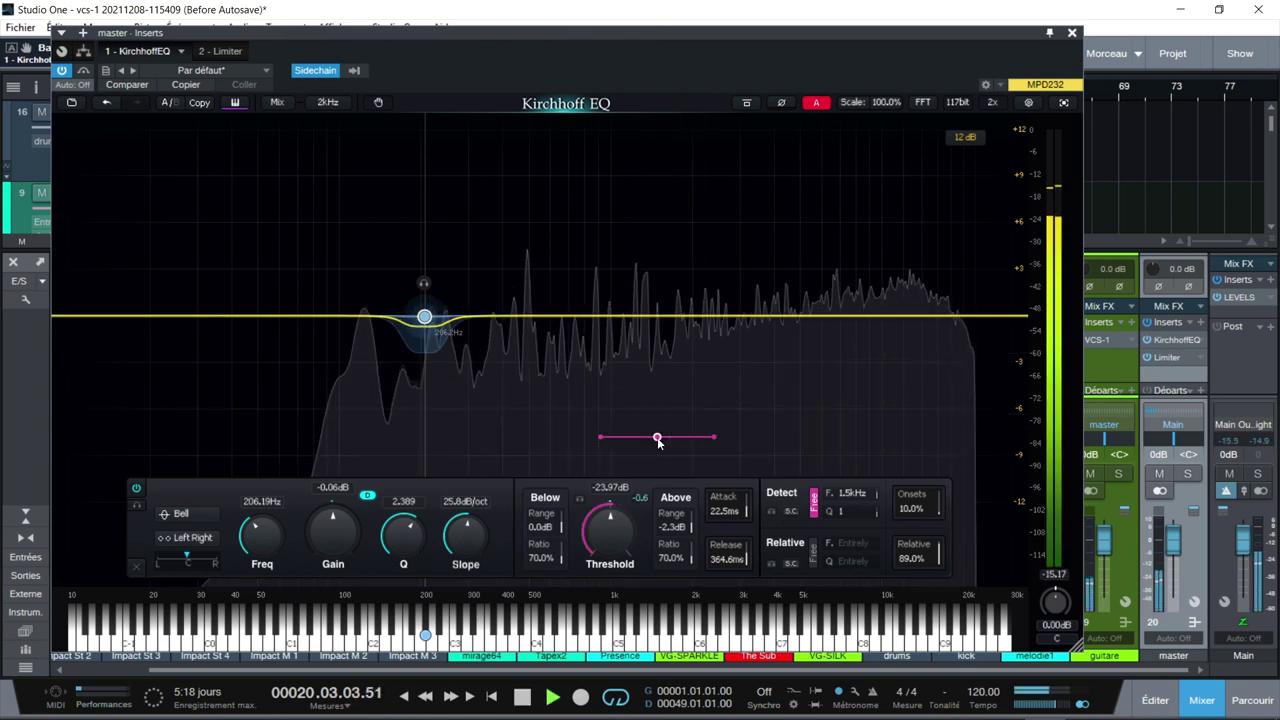
{"action": "left_click", "coordinate": [770, 511]}
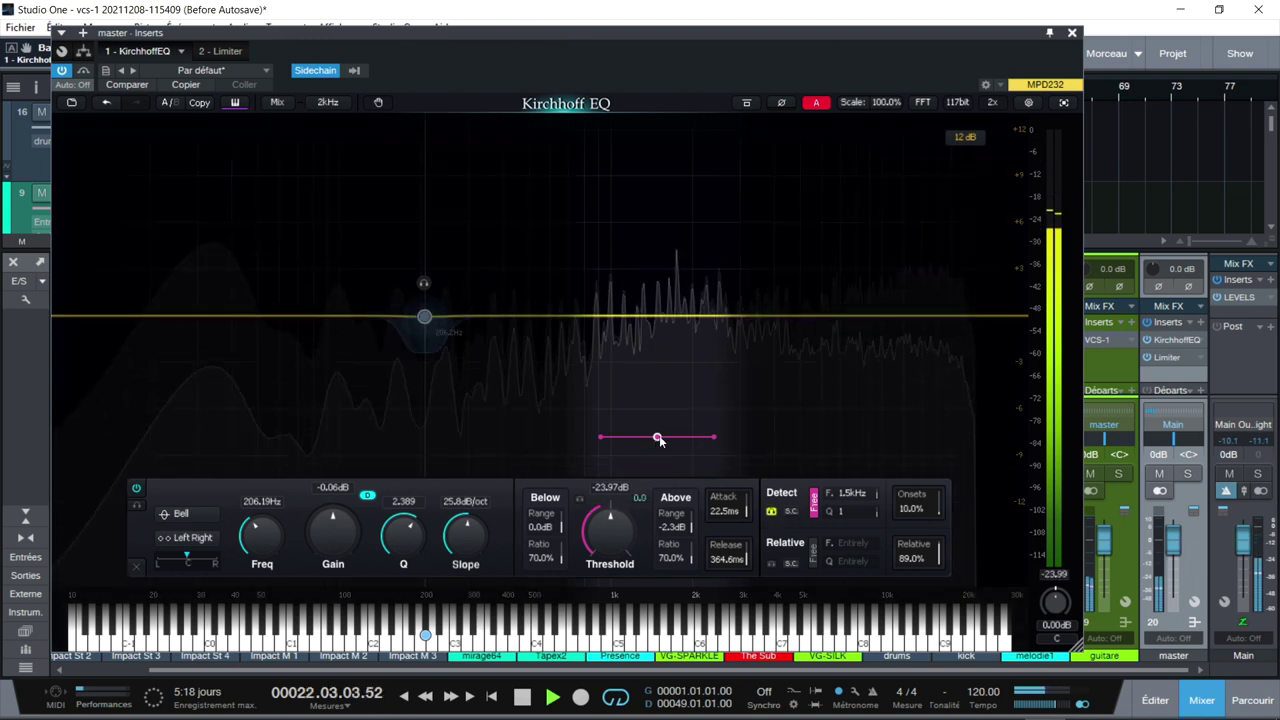
{"action": "left_click_drag", "start_coordinate": [631, 441], "coordinate": [697, 440]}
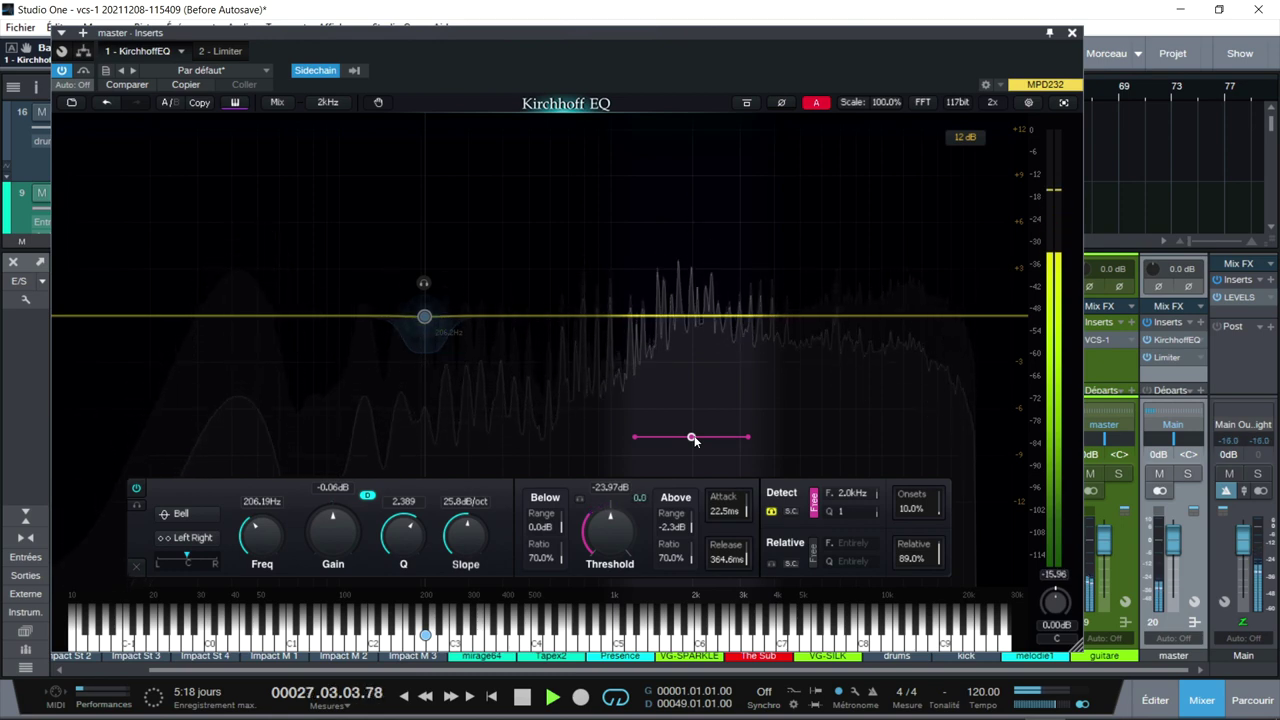
{"action": "left_click", "coordinate": [771, 511]}
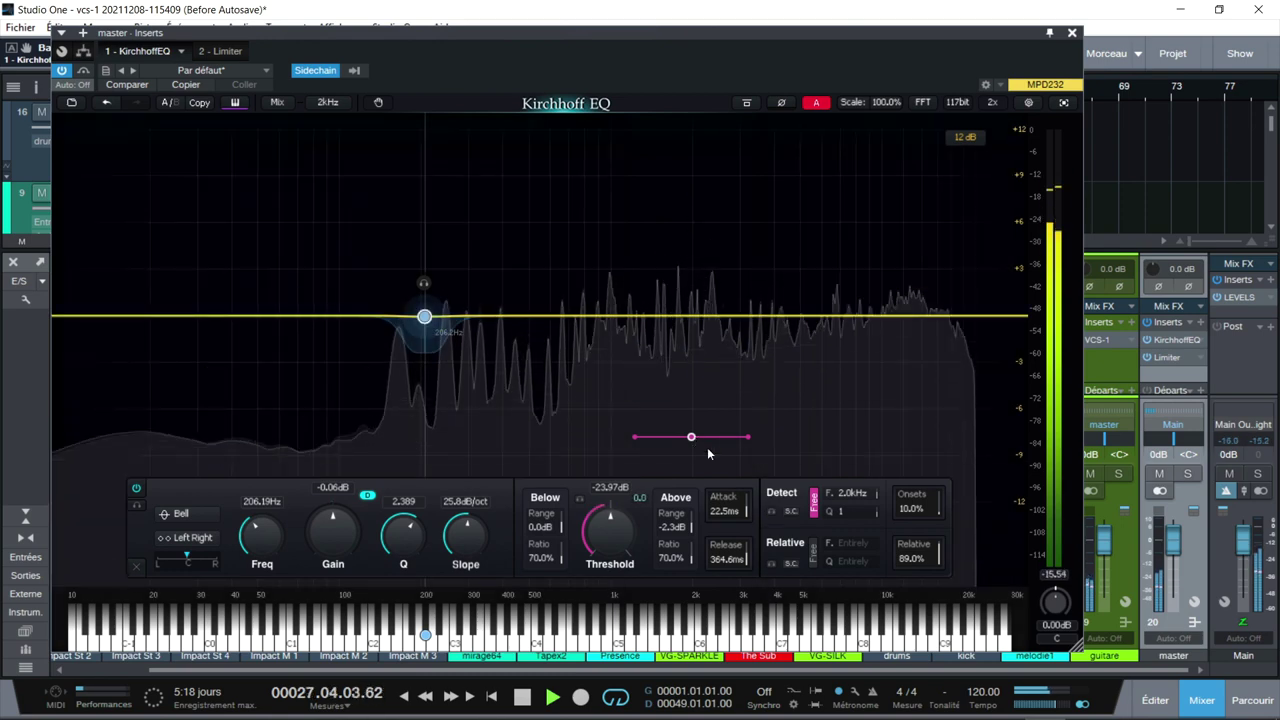
Step: During playback, enable a free Relative detection range on the bell band and audition it while sweeping its centre down to 35.0 Hz
{"action": "left_click", "coordinate": [812, 553]}
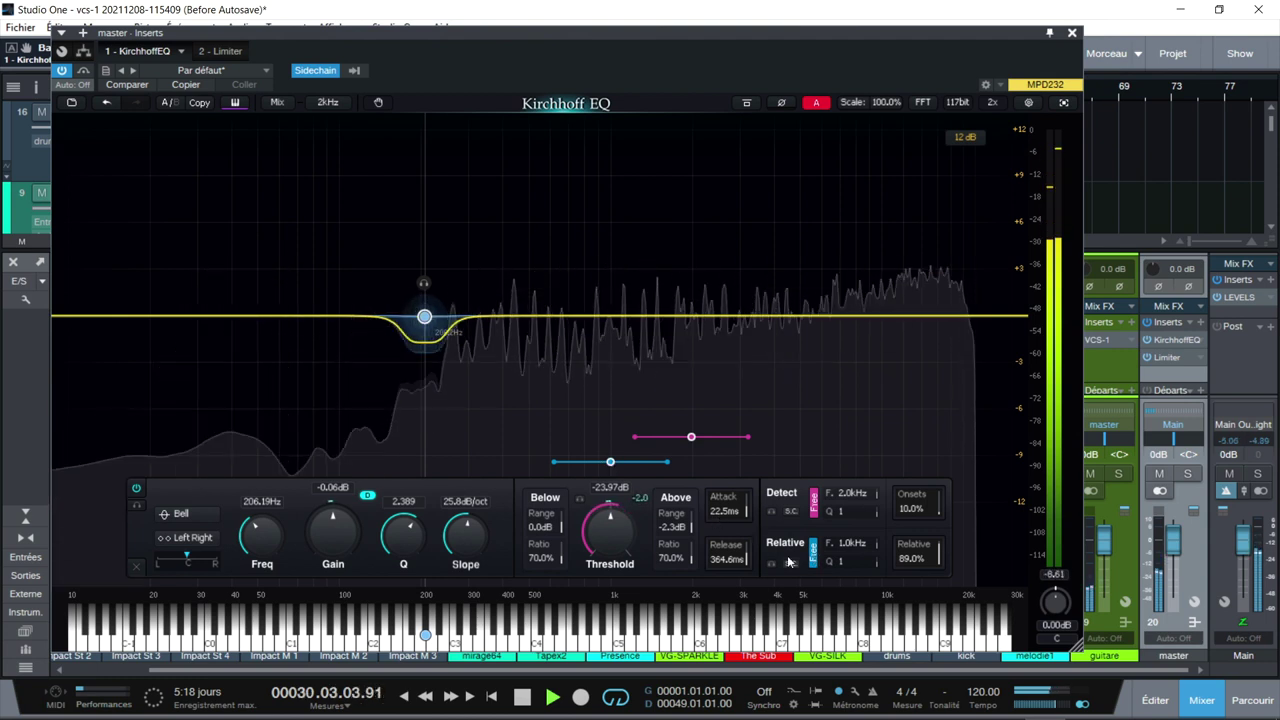
{"action": "left_click", "coordinate": [771, 563]}
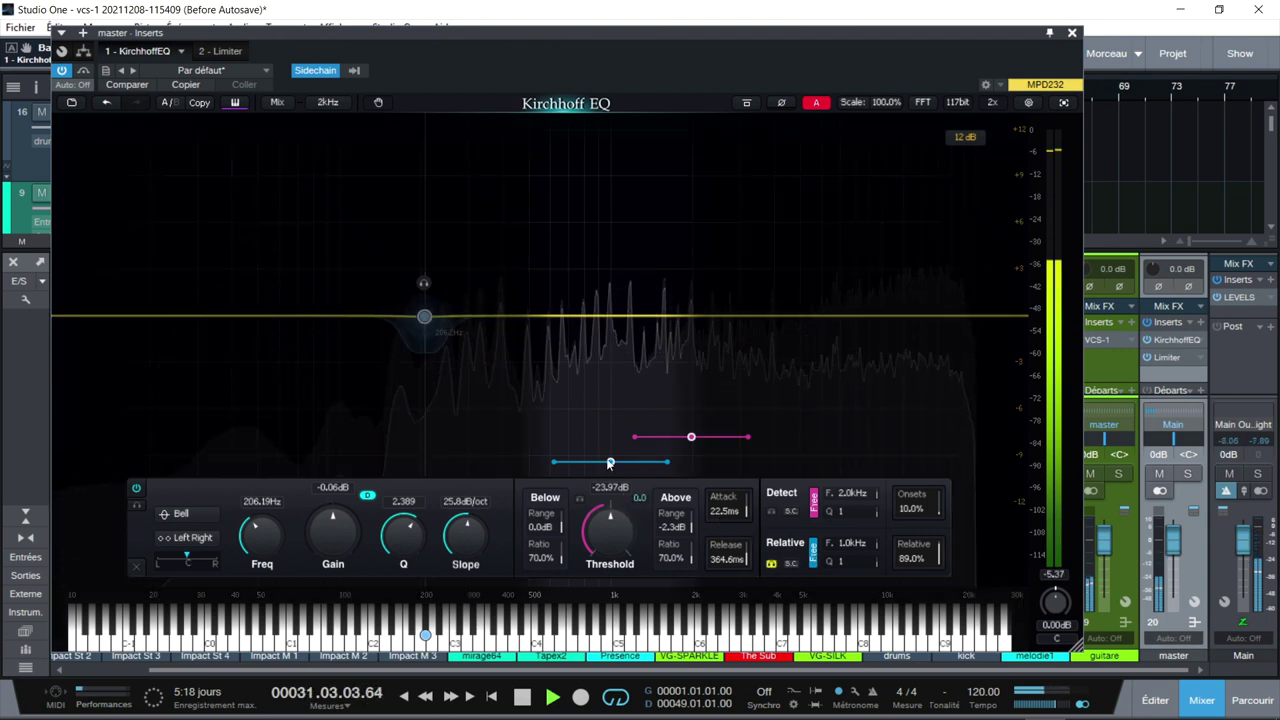
{"action": "left_click_drag", "start_coordinate": [631, 462], "coordinate": [736, 463]}
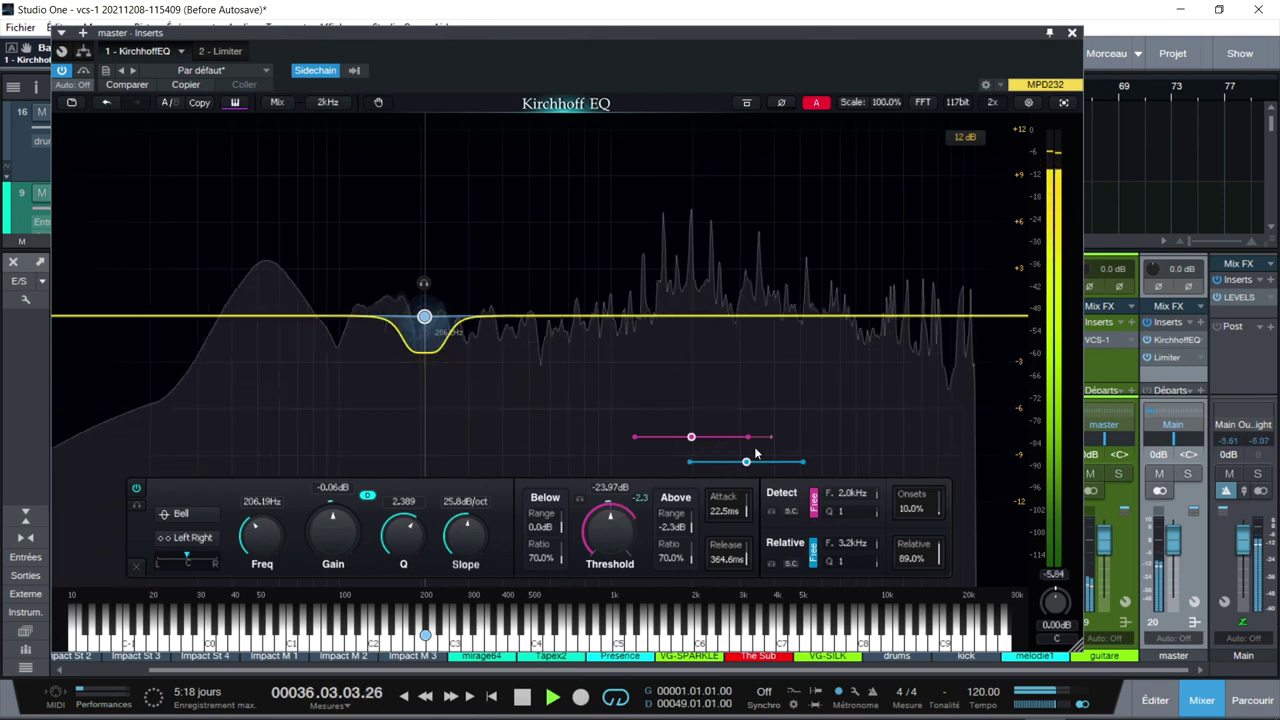
{"action": "left_click_drag", "start_coordinate": [748, 462], "coordinate": [743, 467]}
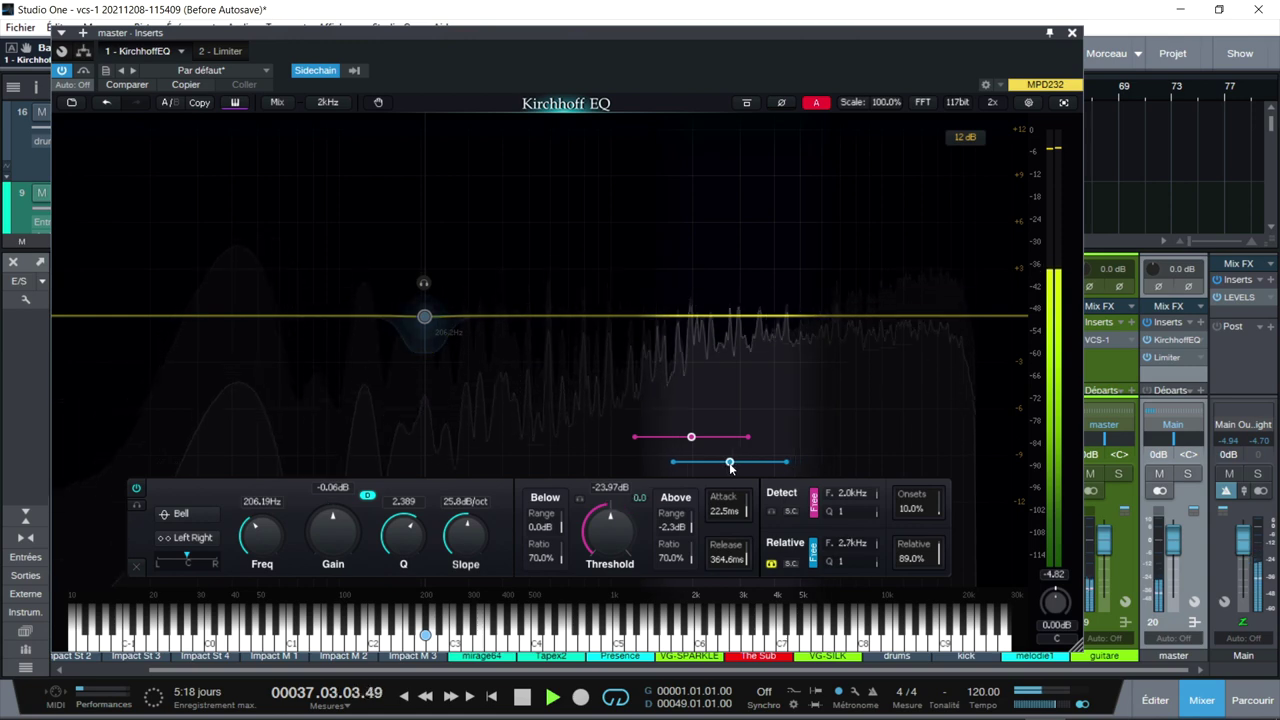
{"action": "left_click_drag", "start_coordinate": [730, 466], "coordinate": [214, 455]}
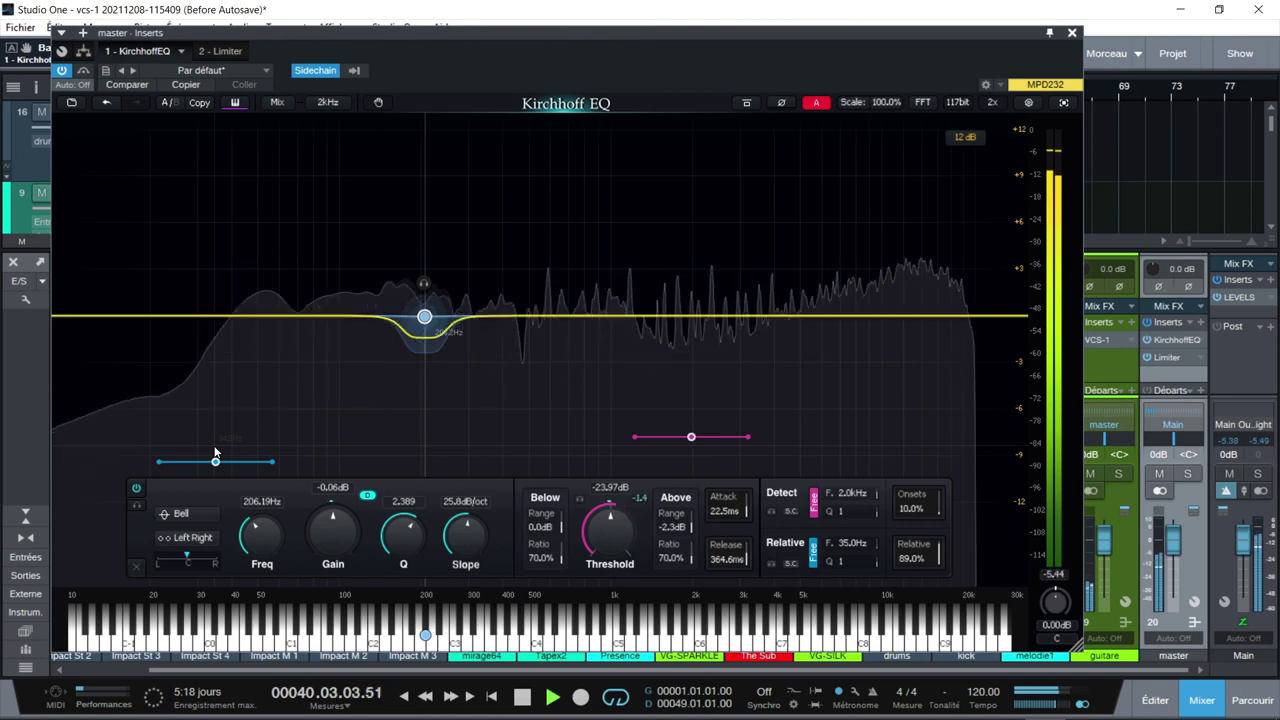
Step: Widen the Relative range to Q 0.025 centred at 692.3 Hz and set the Relative amount to 0.0%
{"action": "scroll", "coordinate": [319, 461], "scroll_direction": "down", "scroll_amount": 5}
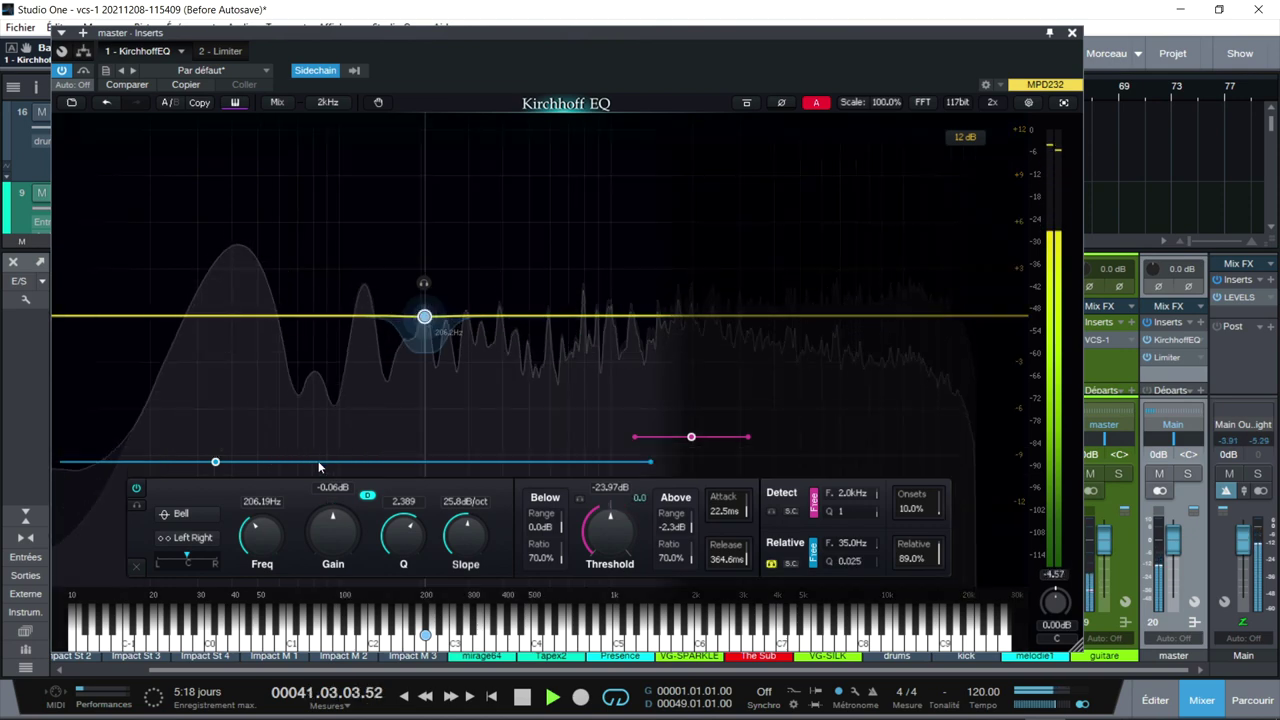
{"action": "left_click_drag", "start_coordinate": [215, 461], "coordinate": [567, 476]}
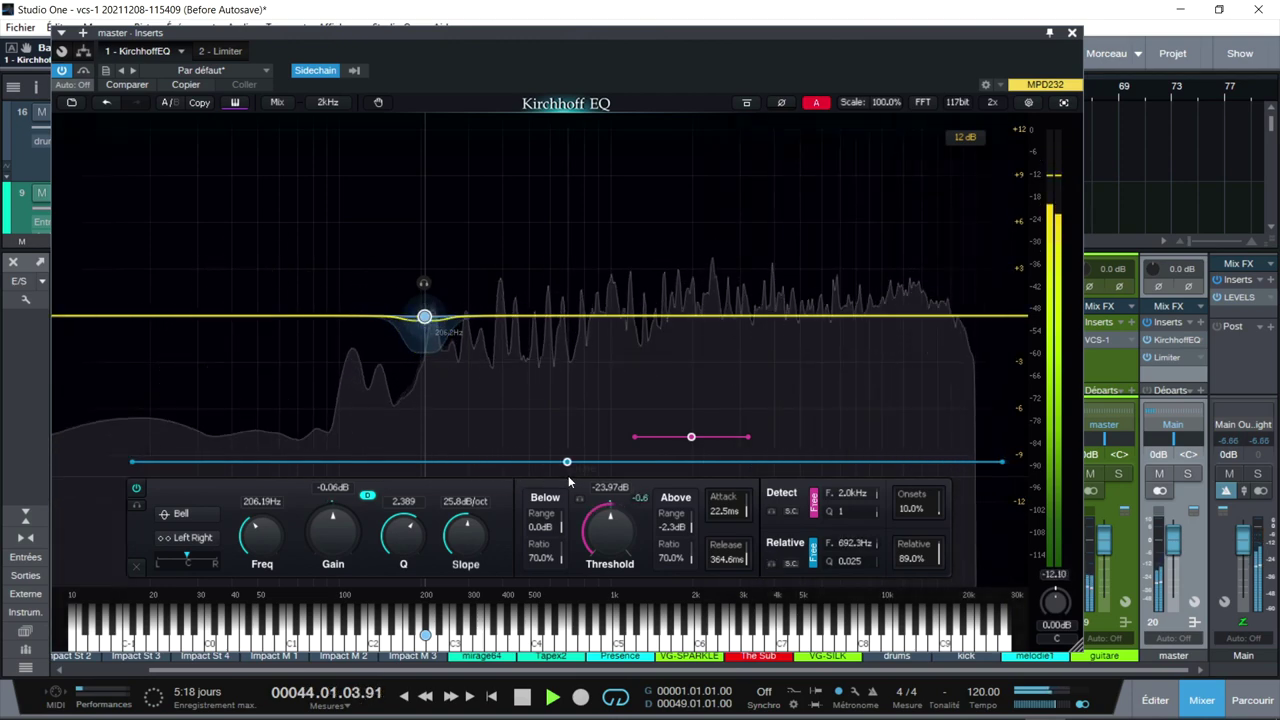
{"action": "double_click", "coordinate": [915, 554]}
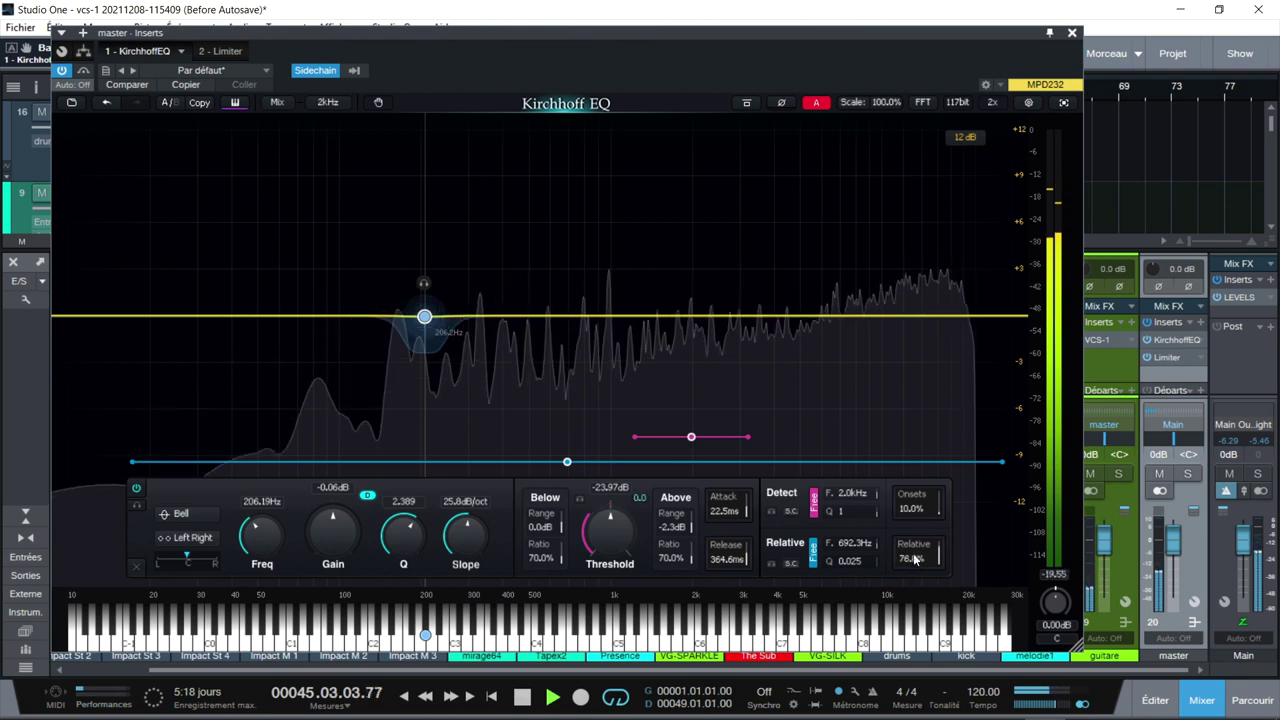
{"action": "left_click_drag", "start_coordinate": [910, 529], "coordinate": [918, 569]}
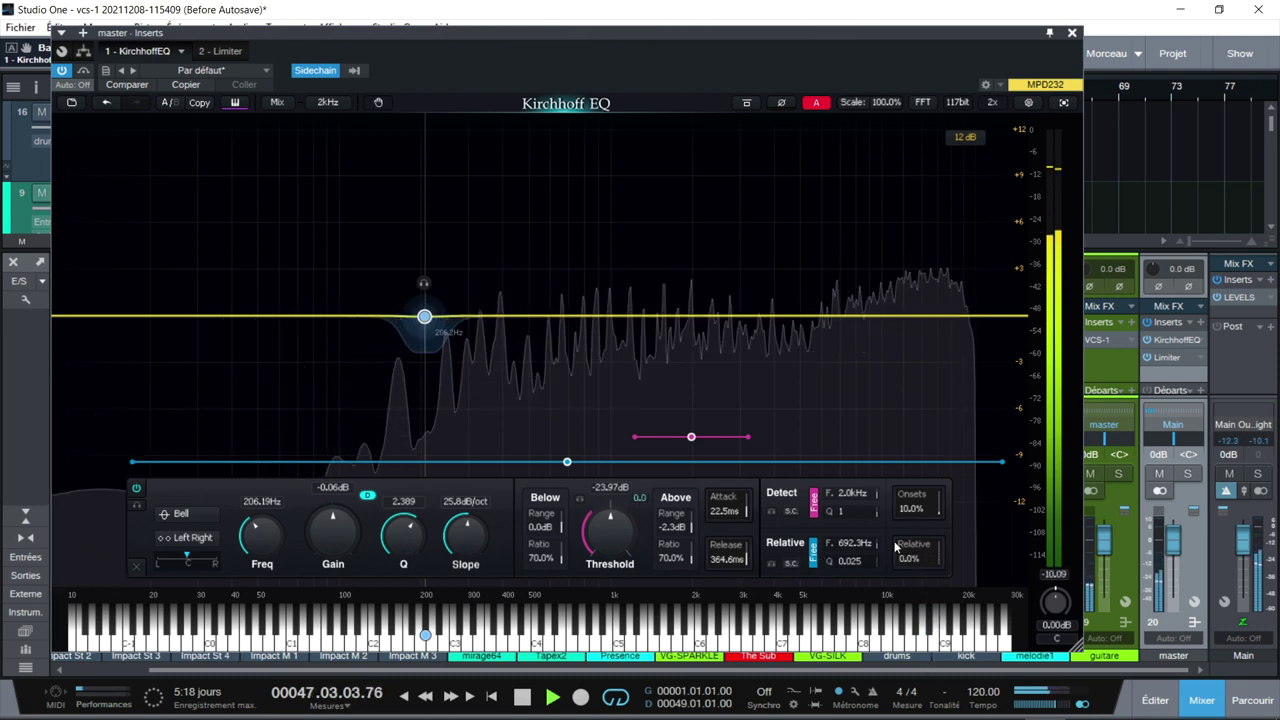
Step: Narrow the Relative range to Q 0.591 centred at 932.7 Hz, and stop playback
{"action": "mouse_move", "coordinate": [860, 543]}
{"action": "left_mouse_down"}
{"action": "mouse_move", "coordinate": [859, 574]}
{"action": "mouse_move", "coordinate": [856, 544]}
{"action": "left_mouse_up"}
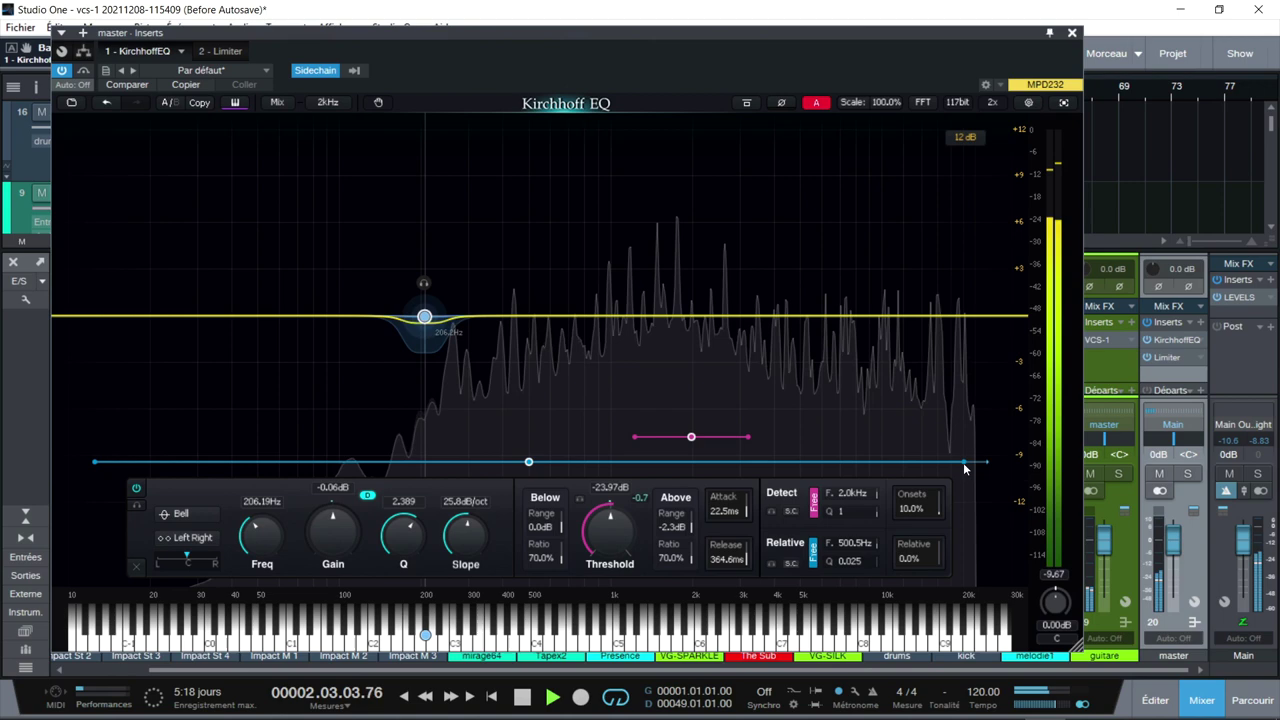
{"action": "left_click_drag", "start_coordinate": [965, 463], "coordinate": [622, 469]}
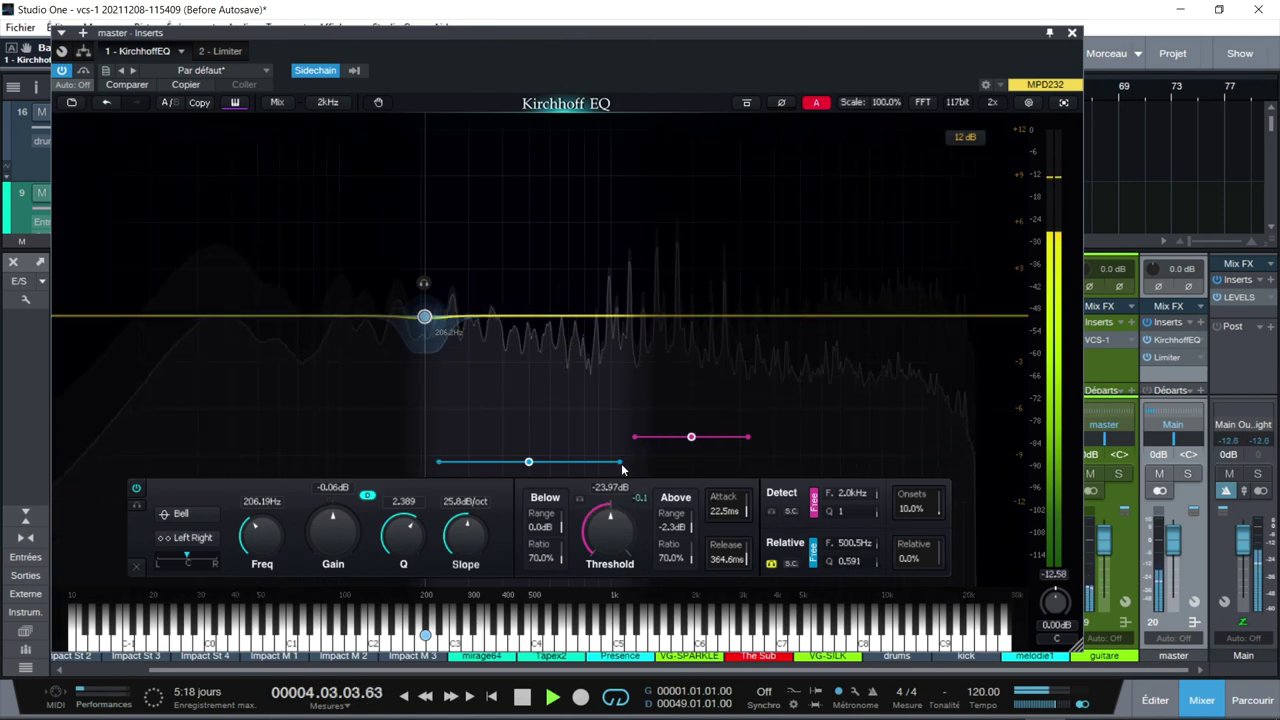
{"action": "left_click_drag", "start_coordinate": [530, 465], "coordinate": [603, 470]}
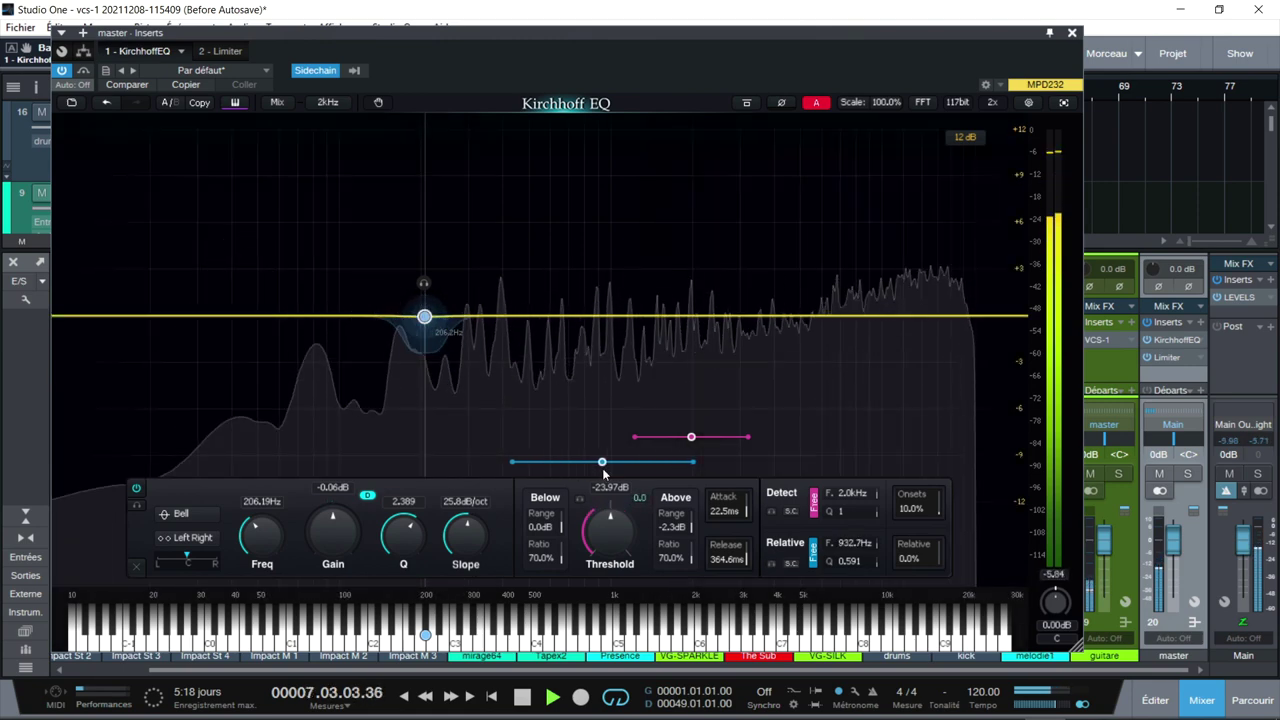
{"action": "key", "text": "space"}
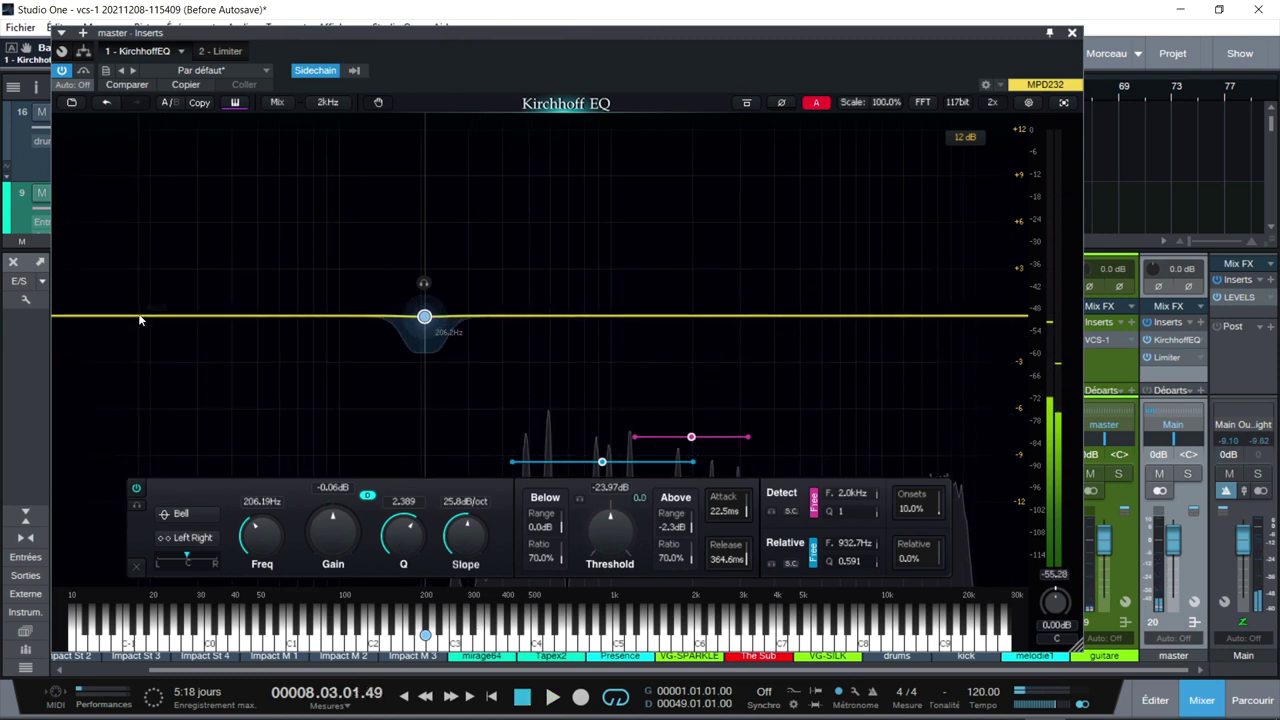
Step: Add a High Pass band at 30 Hz and make it process only the mid signal with Mid Side at 100M
{"action": "left_click", "coordinate": [130, 316]}
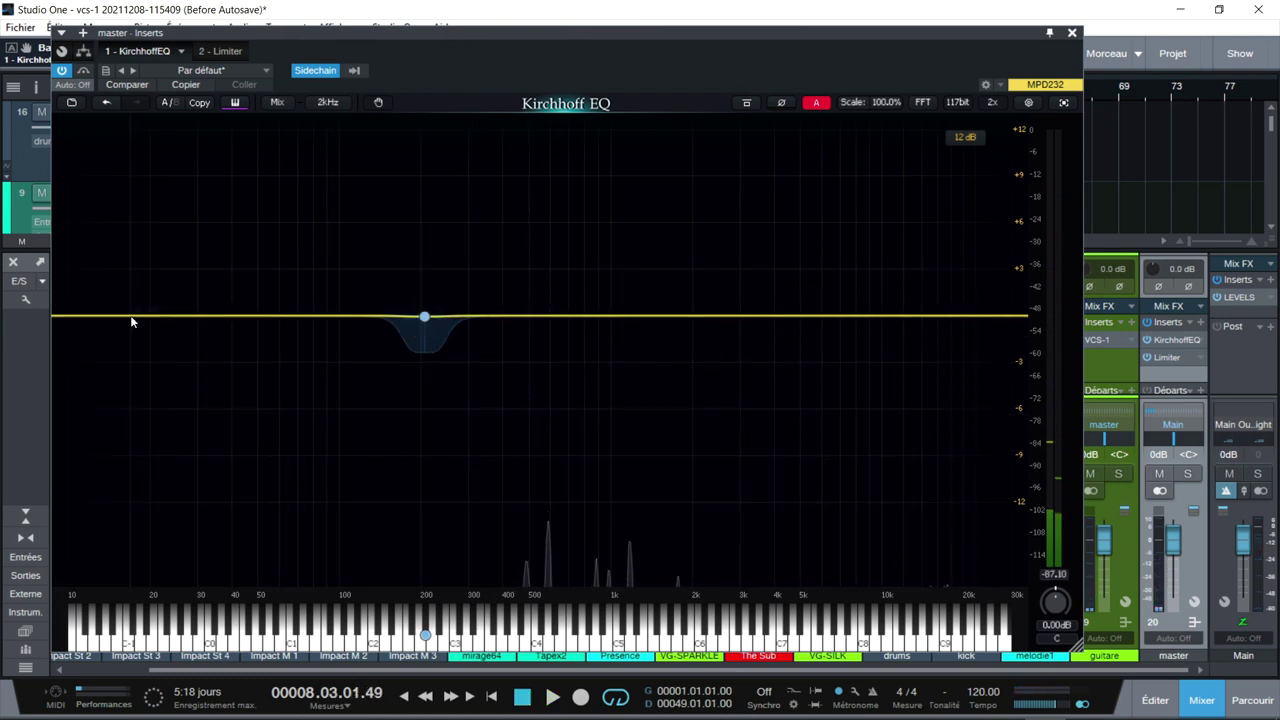
{"action": "double_click", "coordinate": [130, 316]}
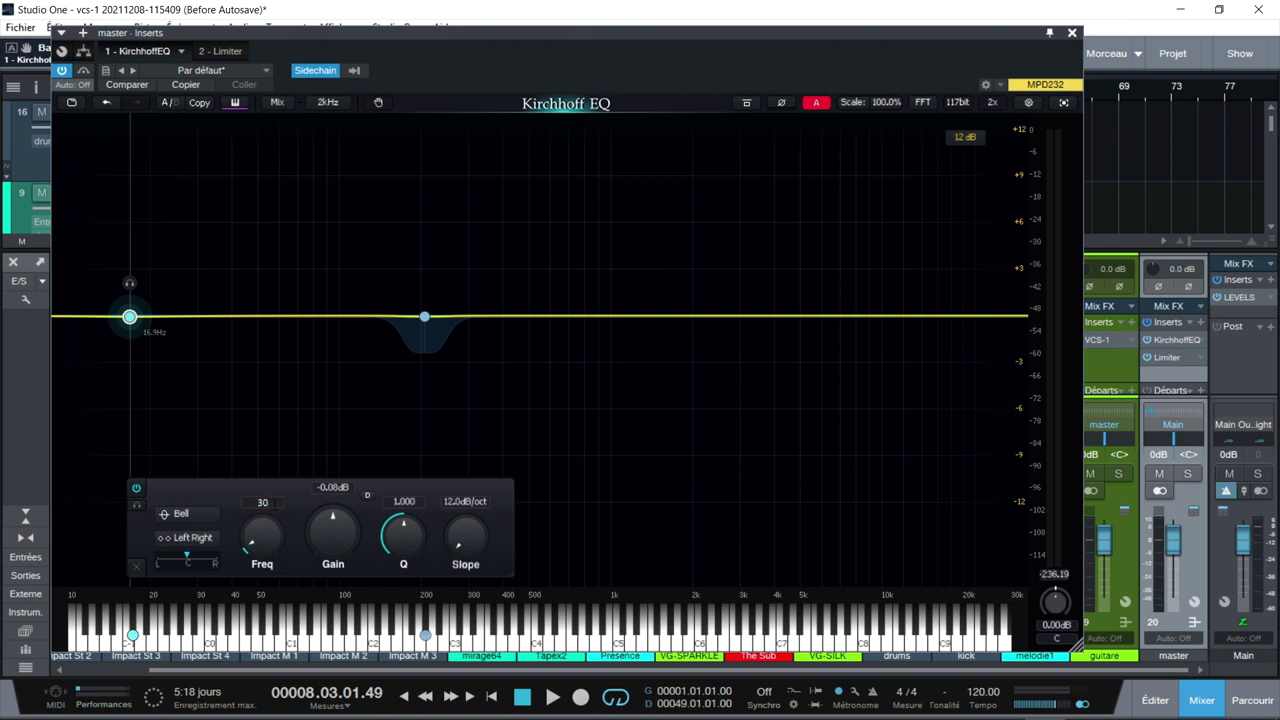
{"action": "left_click", "coordinate": [182, 515]}
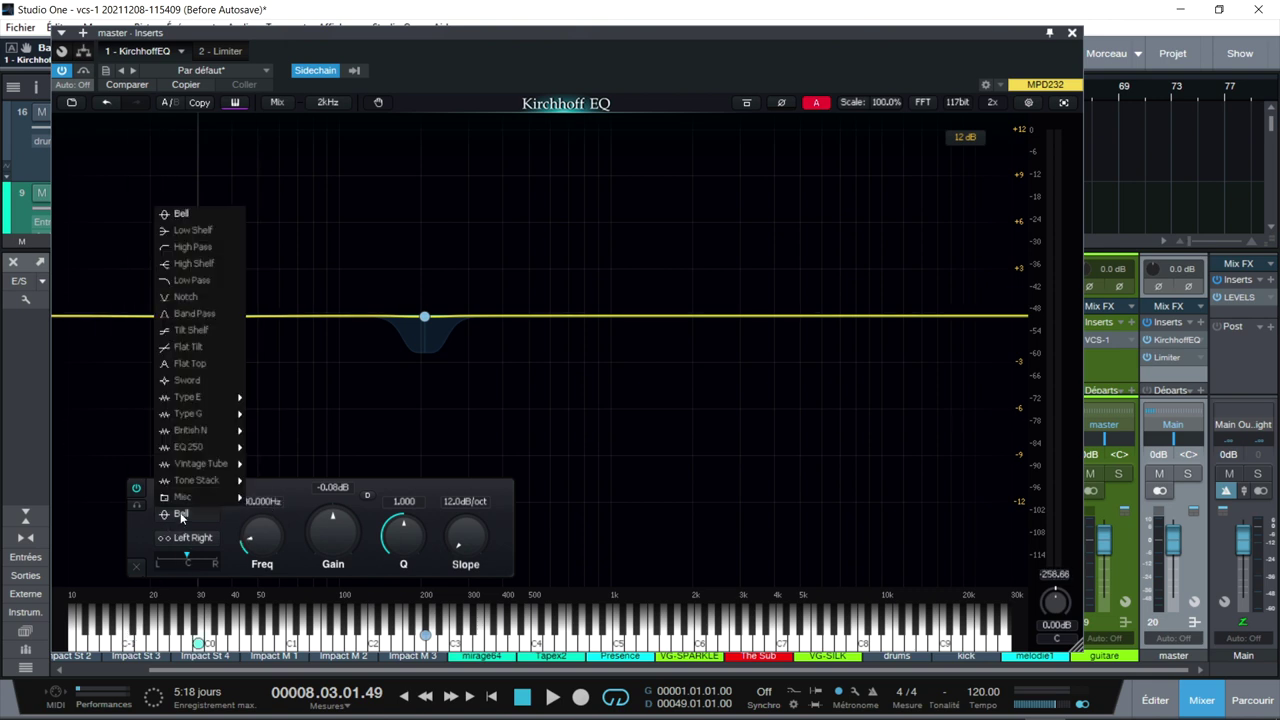
{"action": "left_click", "coordinate": [177, 247]}
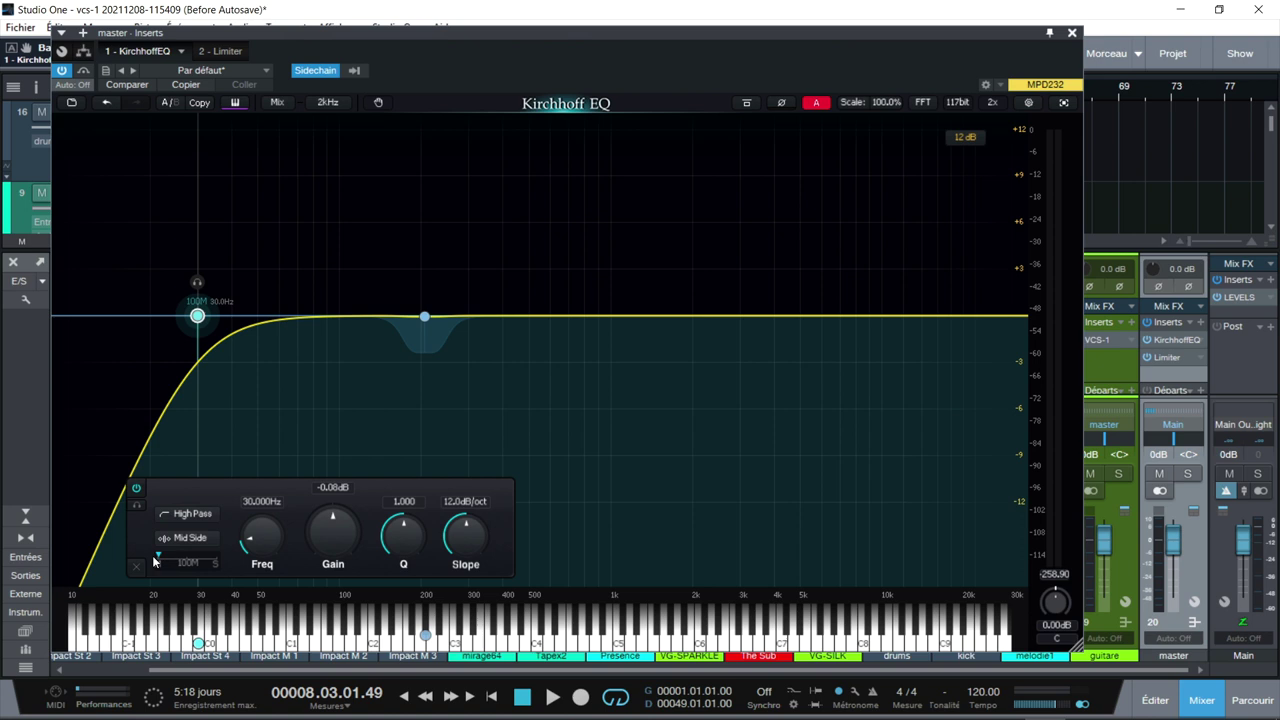
Step: Solo the high-pass band and raise its cutoff to about 35 Hz during playback
{"action": "left_click", "coordinate": [137, 507]}
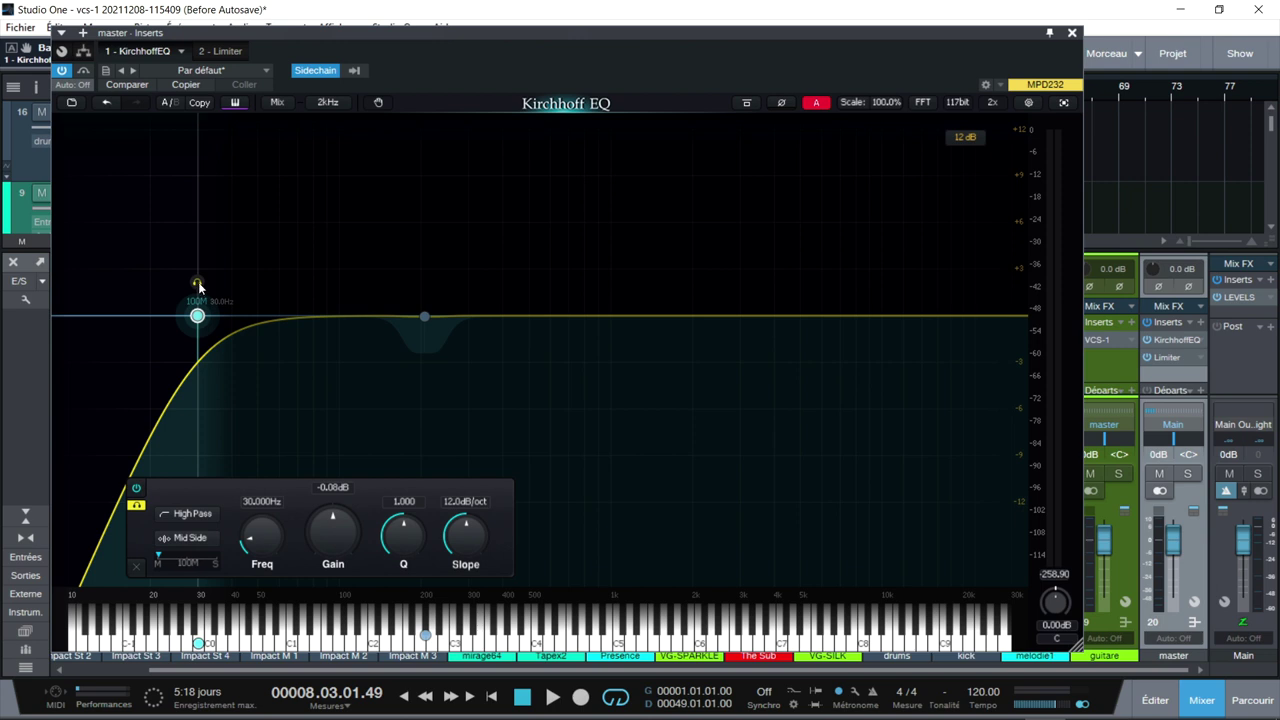
{"action": "key", "text": "space"}
{"action": "left_click_drag", "start_coordinate": [197, 316], "coordinate": [216, 320]}
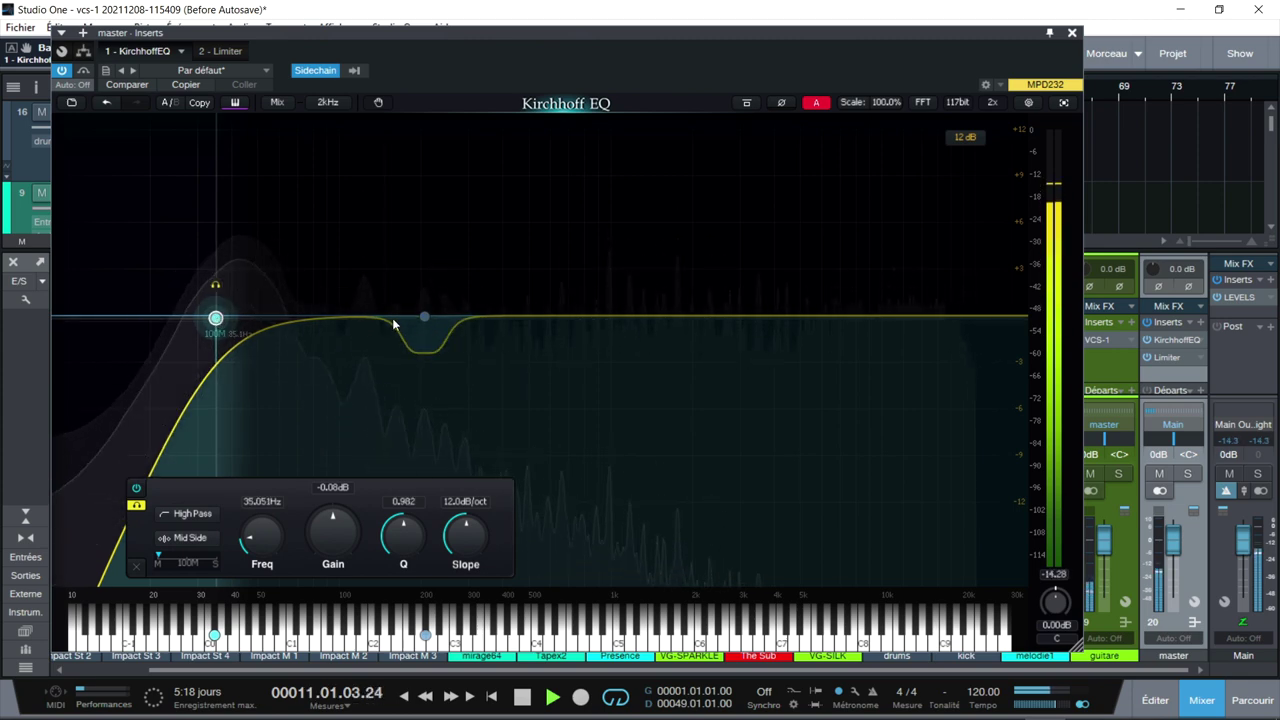
Step: Move the dynamic bell to about 64.6 Hz with +0.21 dB gain and reduce its slope to 18.8 dB/oct
{"action": "left_click_drag", "start_coordinate": [426, 317], "coordinate": [289, 314]}
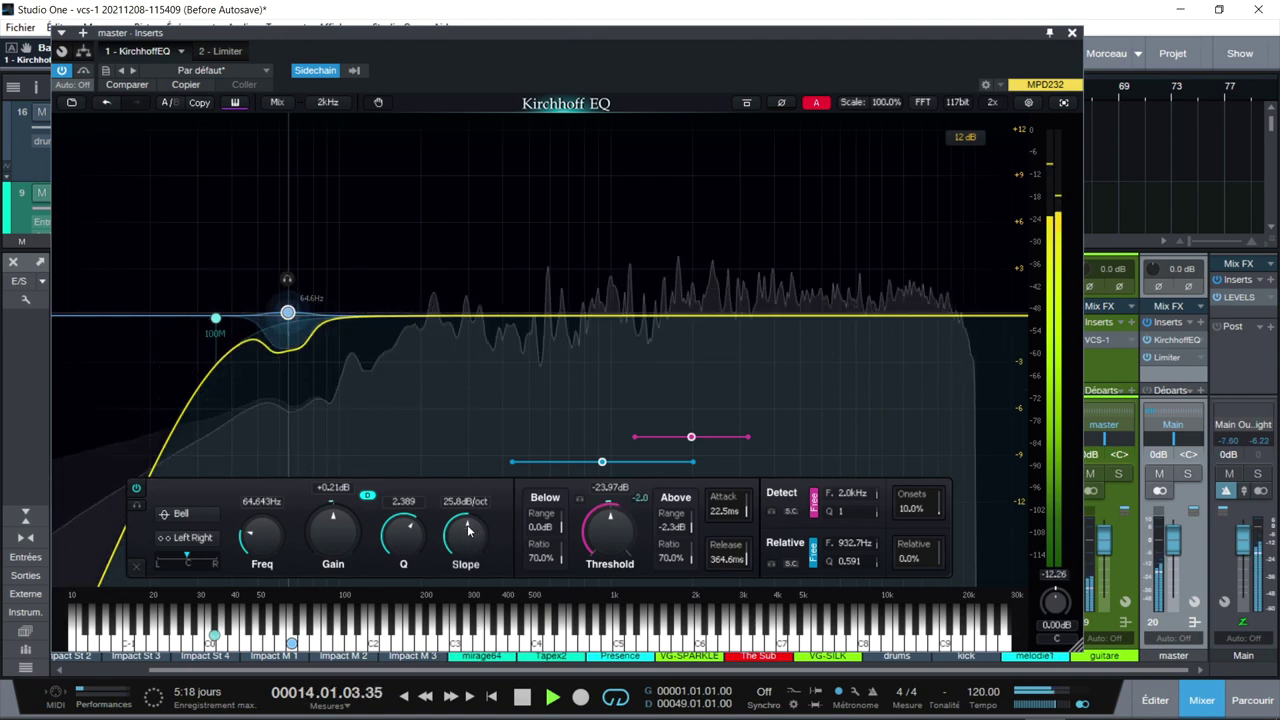
{"action": "scroll", "coordinate": [462, 537], "scroll_direction": "down", "scroll_amount": 2}
{"action": "scroll", "coordinate": [460, 540], "scroll_direction": "down", "scroll_amount": 2}
{"action": "scroll", "coordinate": [452, 556], "scroll_direction": "down", "scroll_amount": 1}
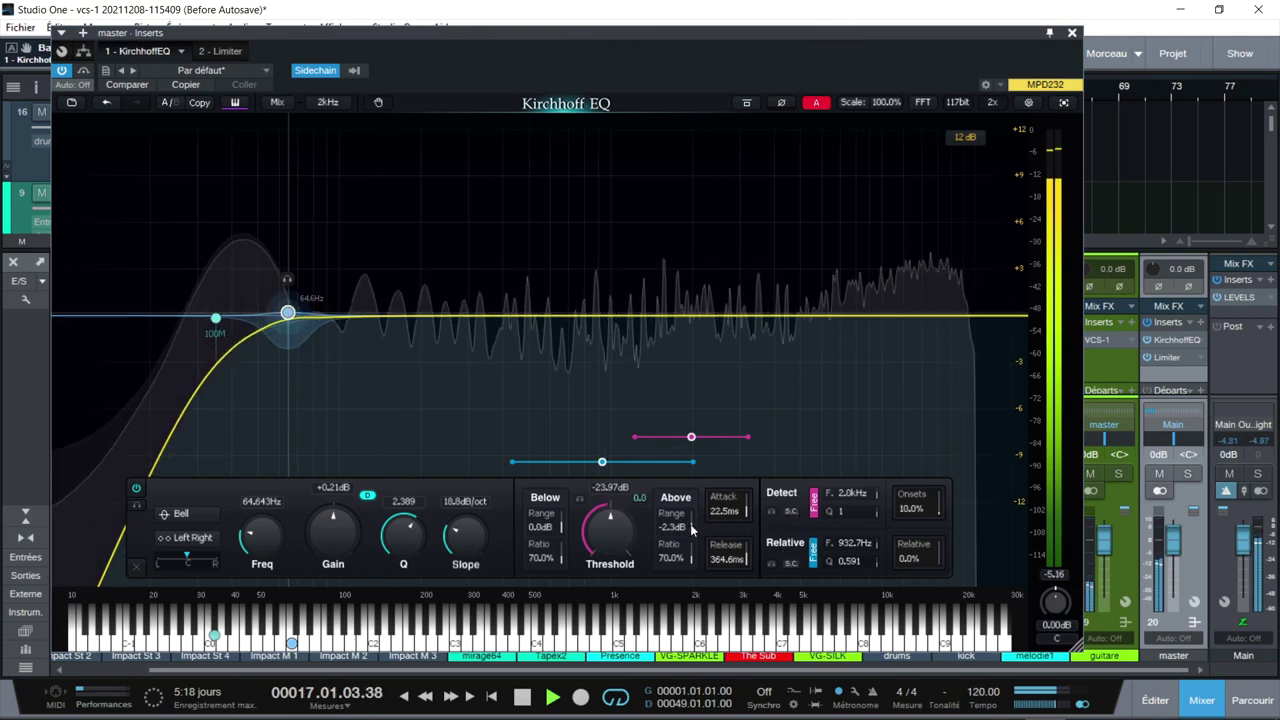
Step: Set the bell band's Above range to -3.0 dB and its Above ratio to 60.3%
{"action": "scroll", "coordinate": [690, 530], "scroll_direction": "down", "scroll_amount": 3}
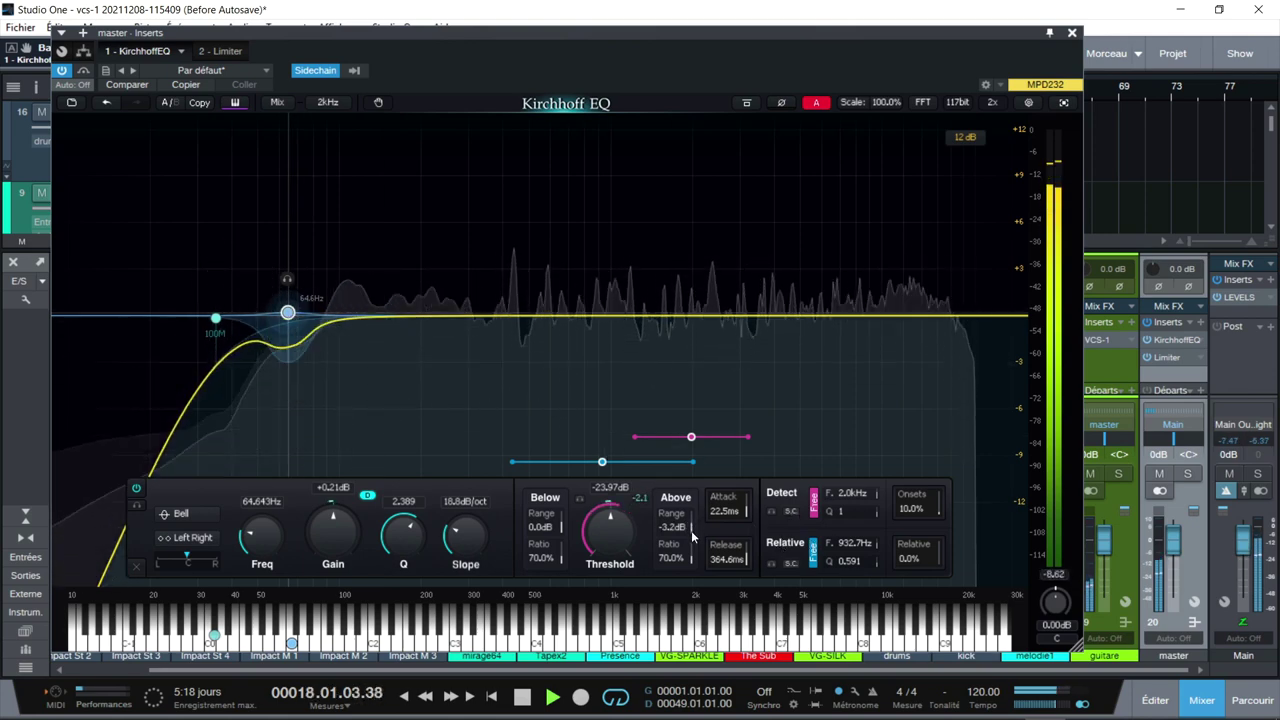
{"action": "scroll", "coordinate": [693, 540], "scroll_direction": "up", "scroll_amount": 1}
{"action": "scroll", "coordinate": [693, 560], "scroll_direction": "down", "scroll_amount": 5}
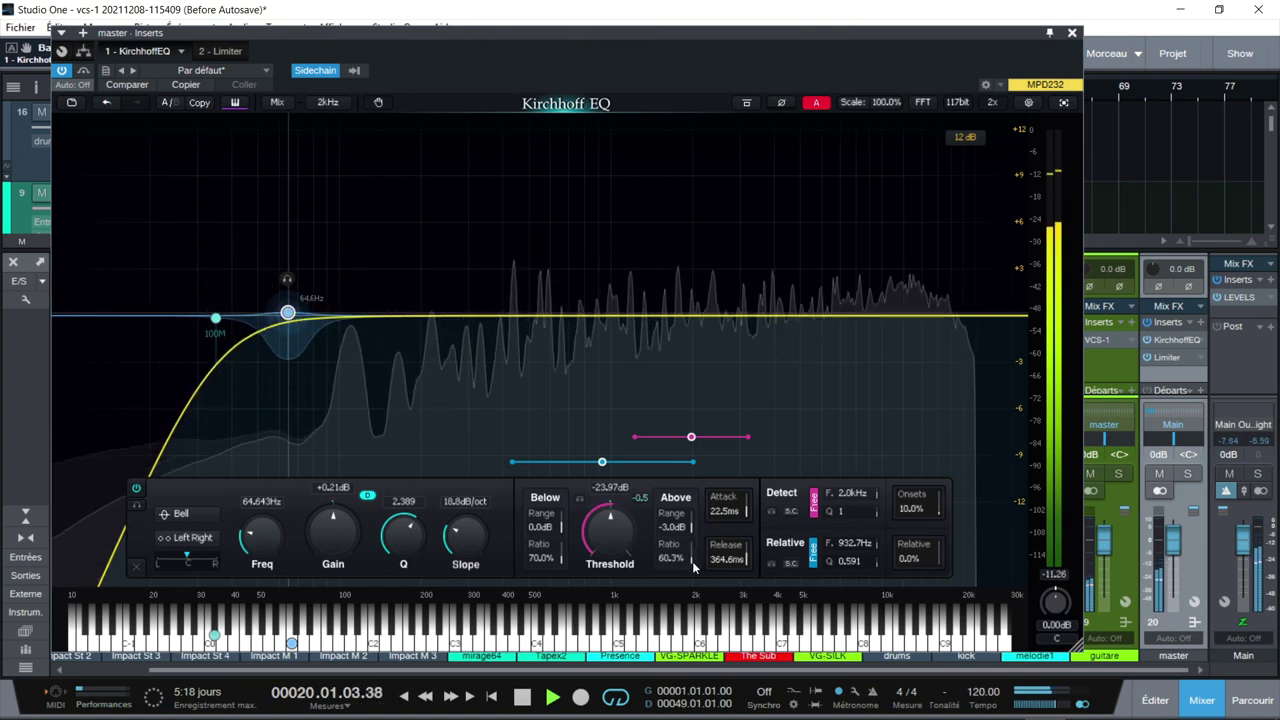
{"action": "scroll", "coordinate": [669, 548], "scroll_direction": "up", "scroll_amount": 1}
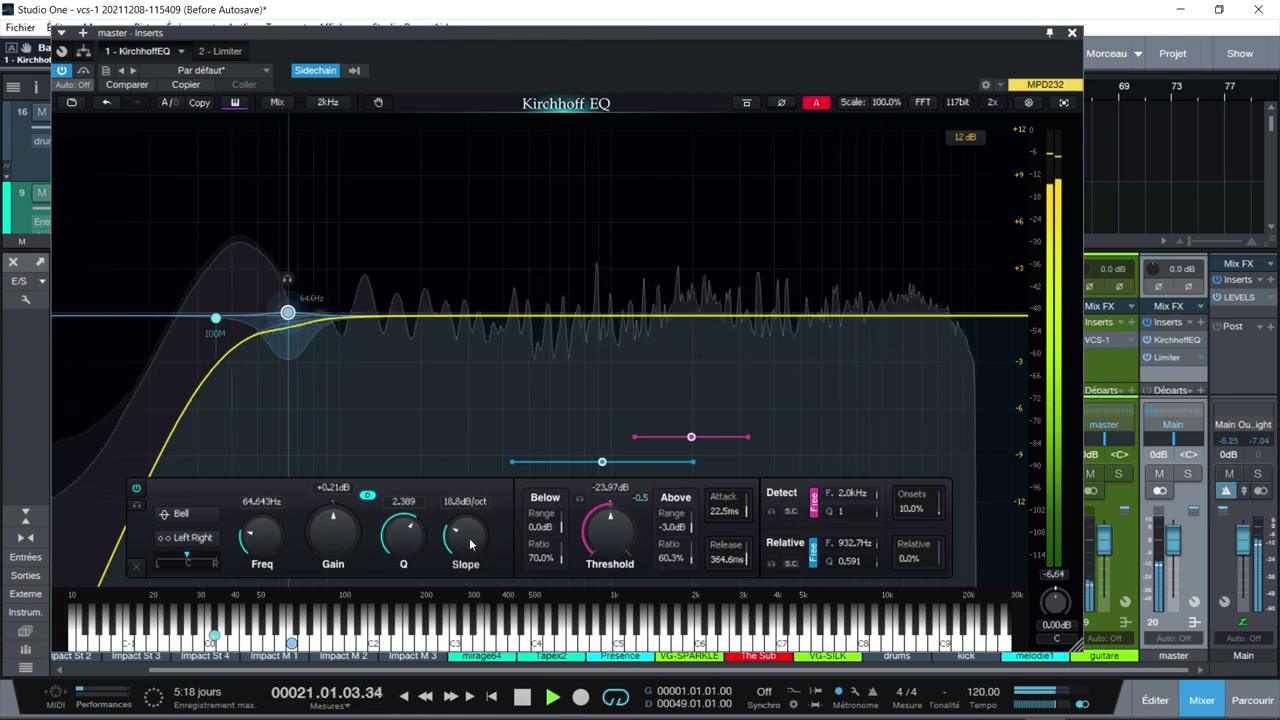
Step: Shape the dynamic bell with a 51.8 dB/oct slope and a Q of 1.314 while listening, and stop playback
{"action": "scroll", "coordinate": [468, 558], "scroll_direction": "up", "scroll_amount": 1}
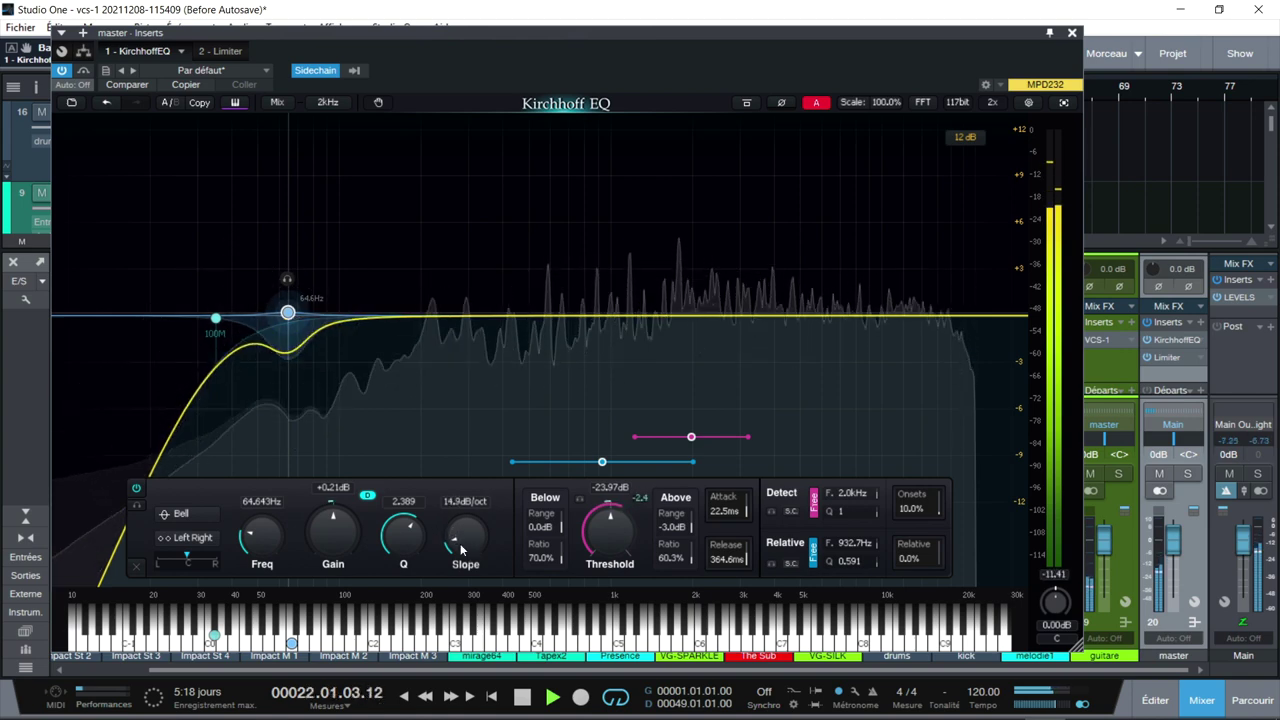
{"action": "scroll", "coordinate": [401, 549], "scroll_direction": "down", "scroll_amount": 4}
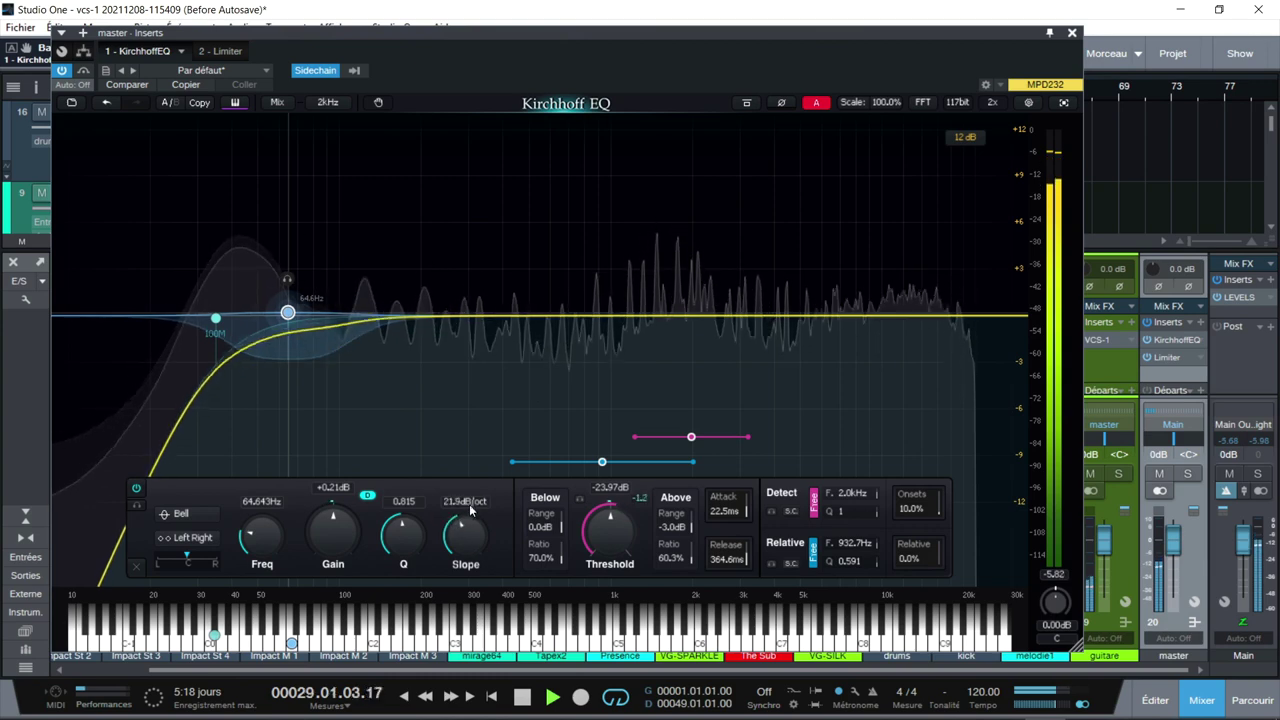
{"action": "left_click_drag", "start_coordinate": [470, 490], "coordinate": [470, 477]}
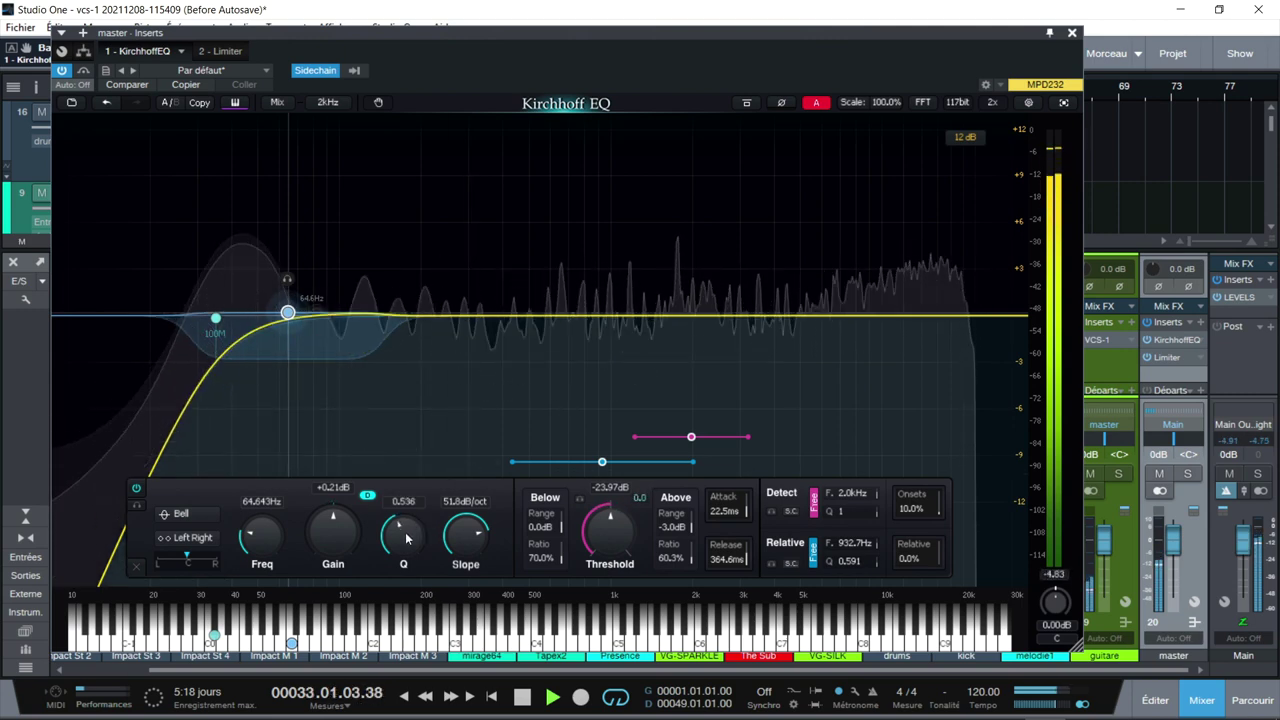
{"action": "left_click_drag", "start_coordinate": [413, 533], "coordinate": [405, 528]}
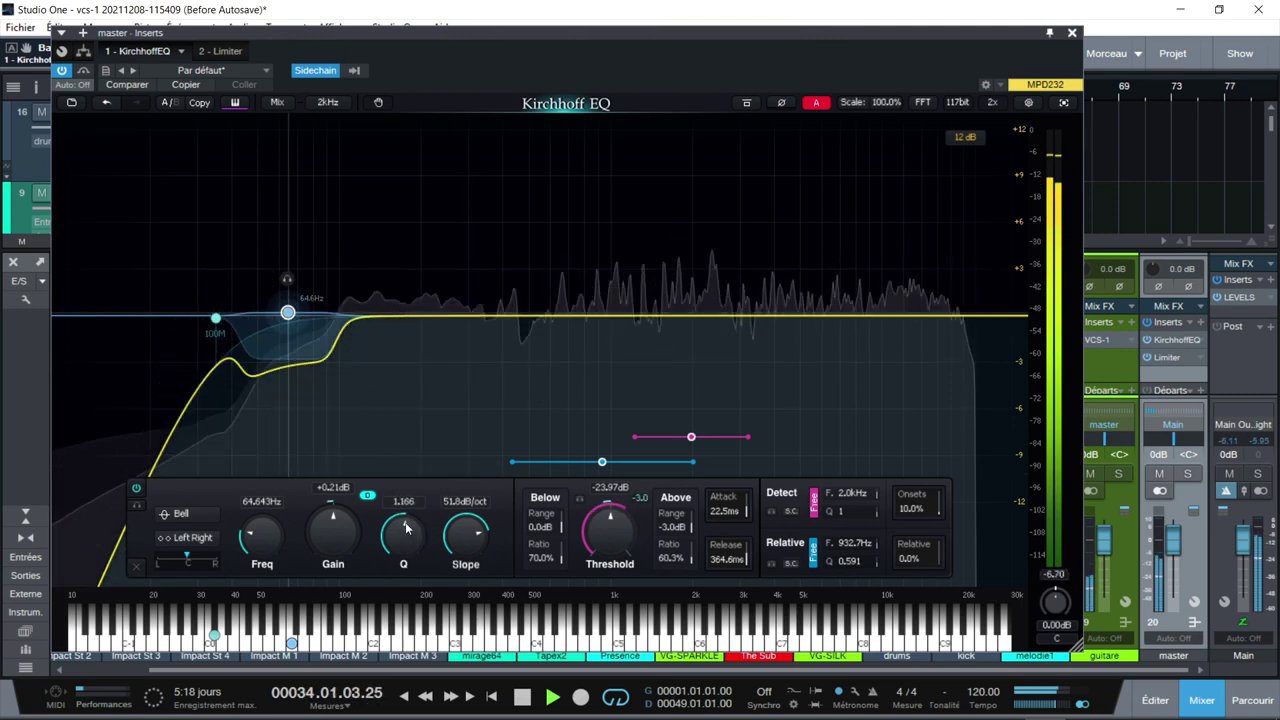
{"action": "scroll", "coordinate": [405, 528], "scroll_direction": "up", "scroll_amount": 2}
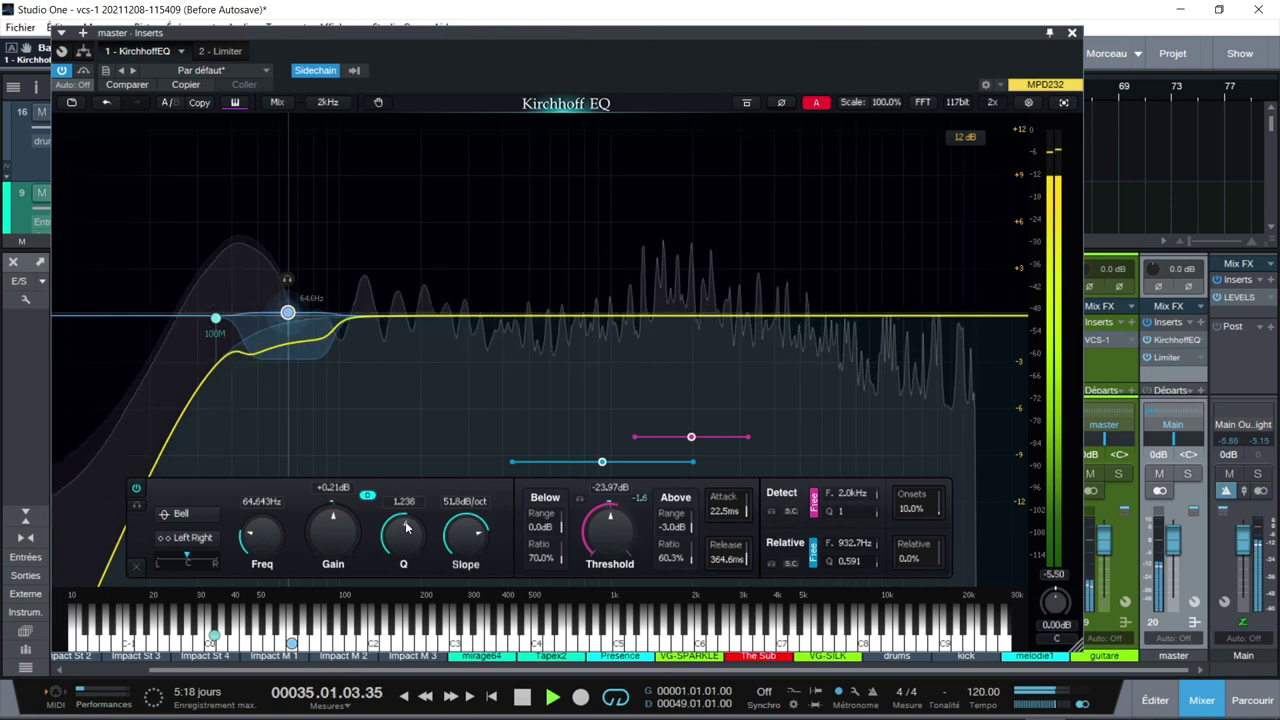
{"action": "key", "text": "space"}
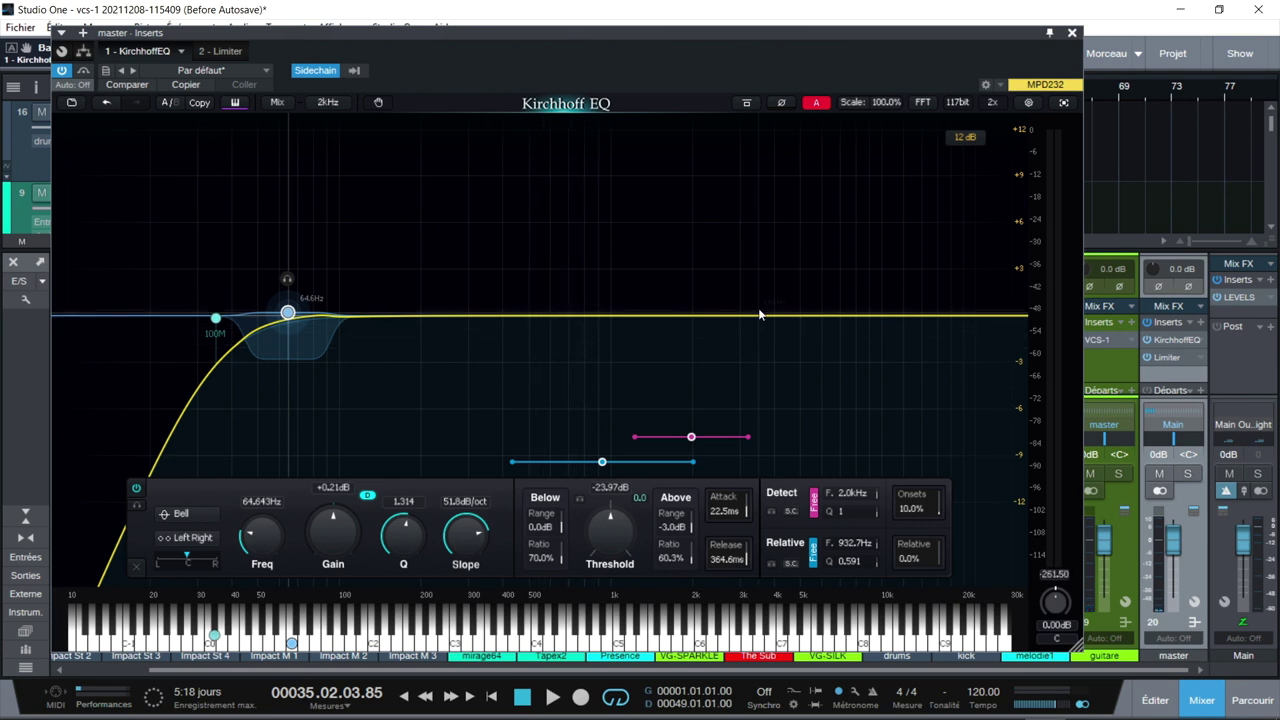
Step: Add a High Shelf band at about 8 kHz that processes only the side signal with Mid Side at 100S
{"action": "double_click", "coordinate": [856, 317]}
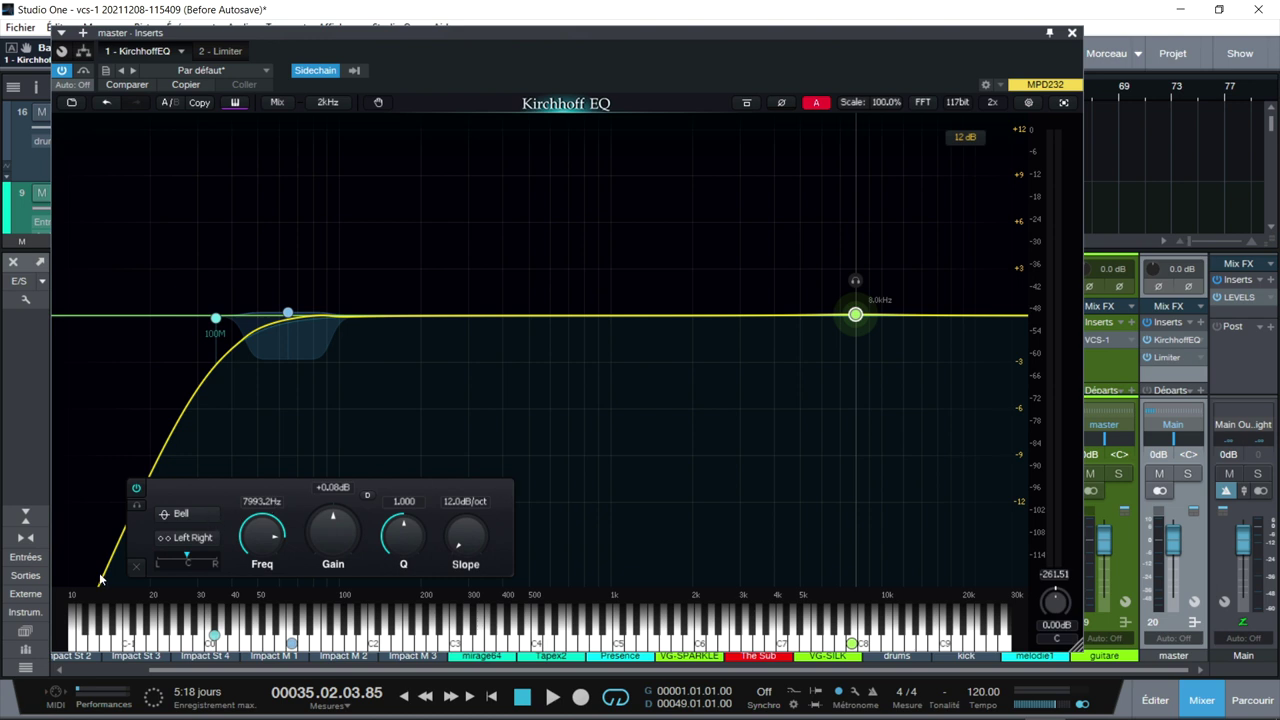
{"action": "left_click", "coordinate": [199, 541]}
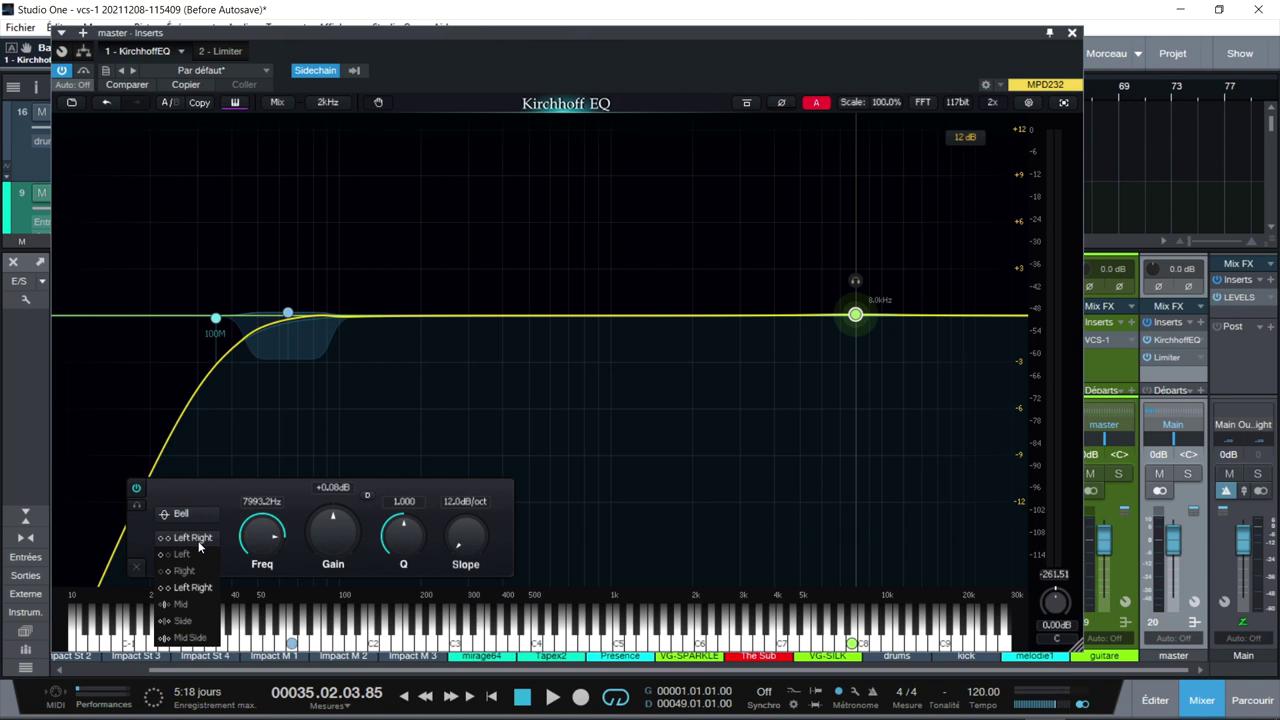
{"action": "left_click", "coordinate": [183, 638]}
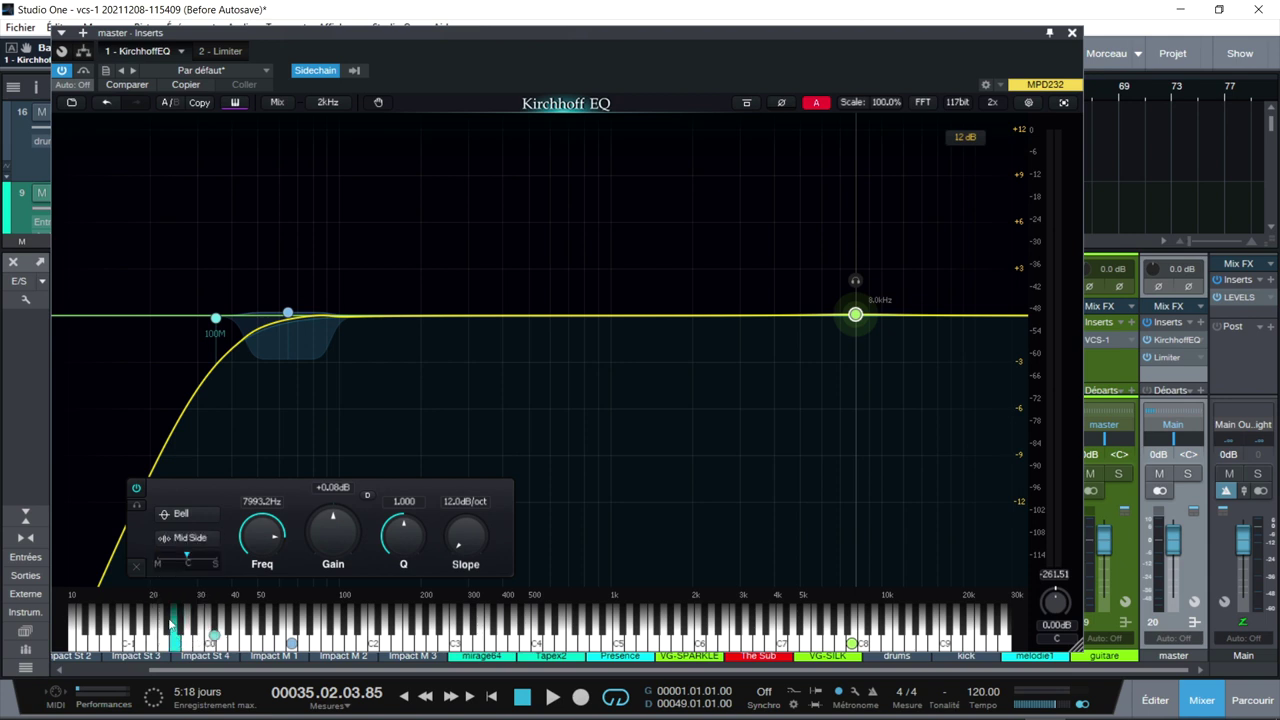
{"action": "left_click", "coordinate": [207, 517]}
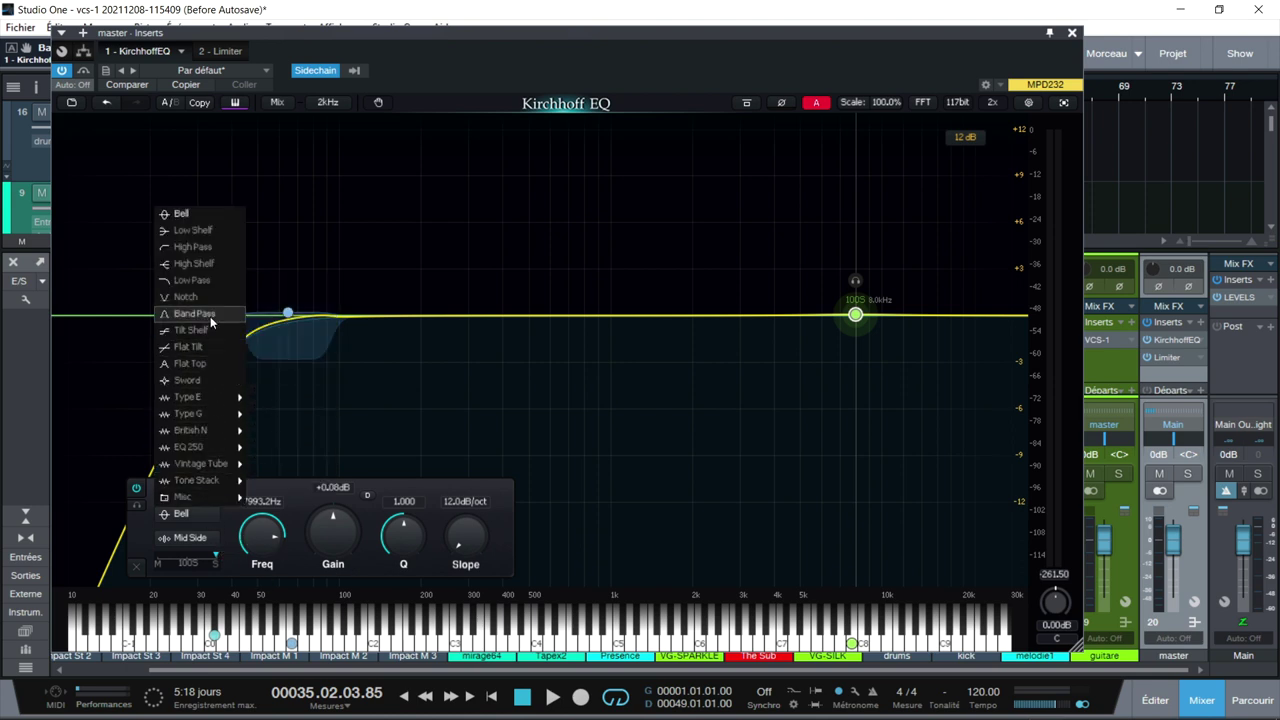
{"action": "left_click", "coordinate": [205, 263]}
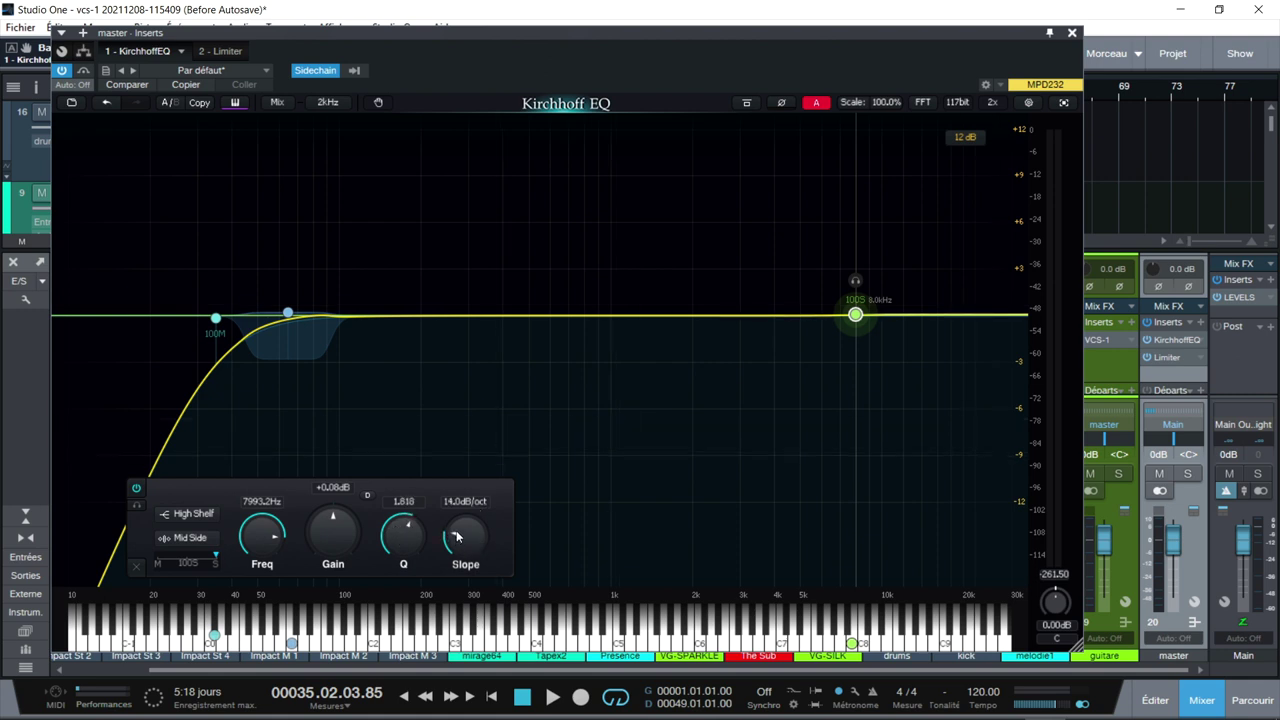
Step: Shape the side High Shelf with +1.61 dB gain, a Q of 1.062 and a 15.5 dB/oct slope, and start playback
{"action": "left_click_drag", "start_coordinate": [325, 528], "coordinate": [324, 526]}
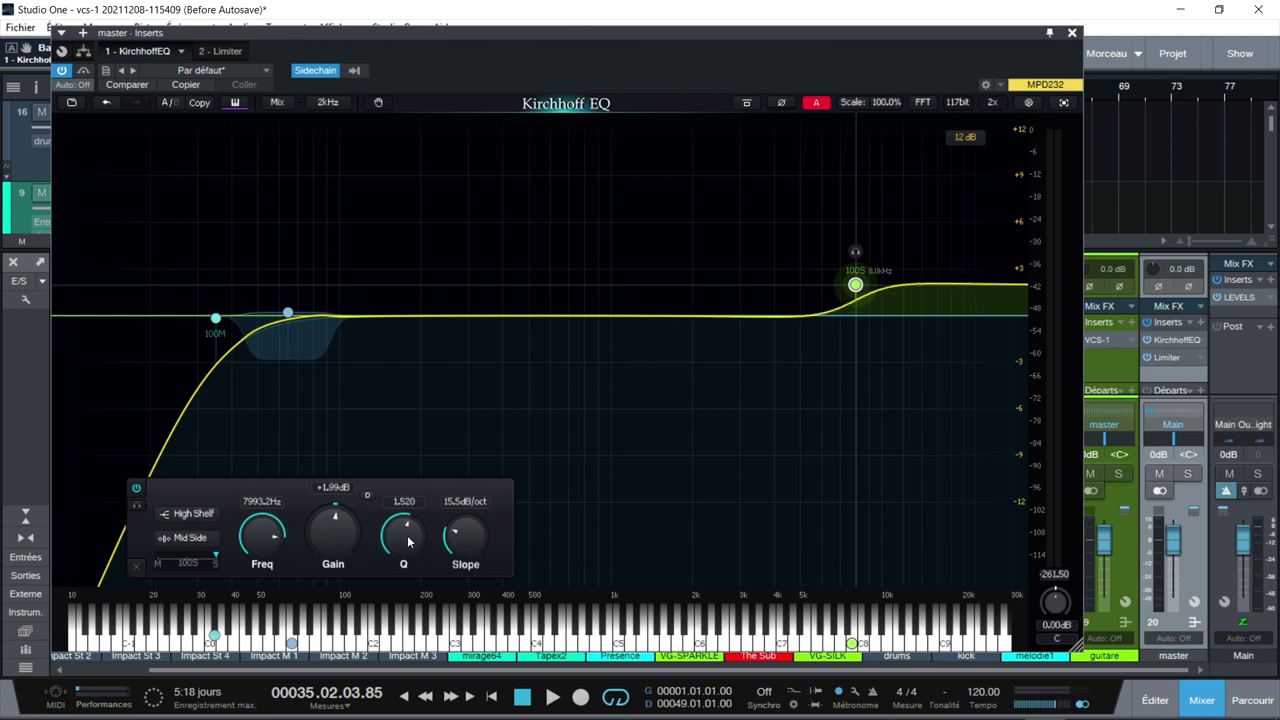
{"action": "left_click_drag", "start_coordinate": [356, 545], "coordinate": [327, 542]}
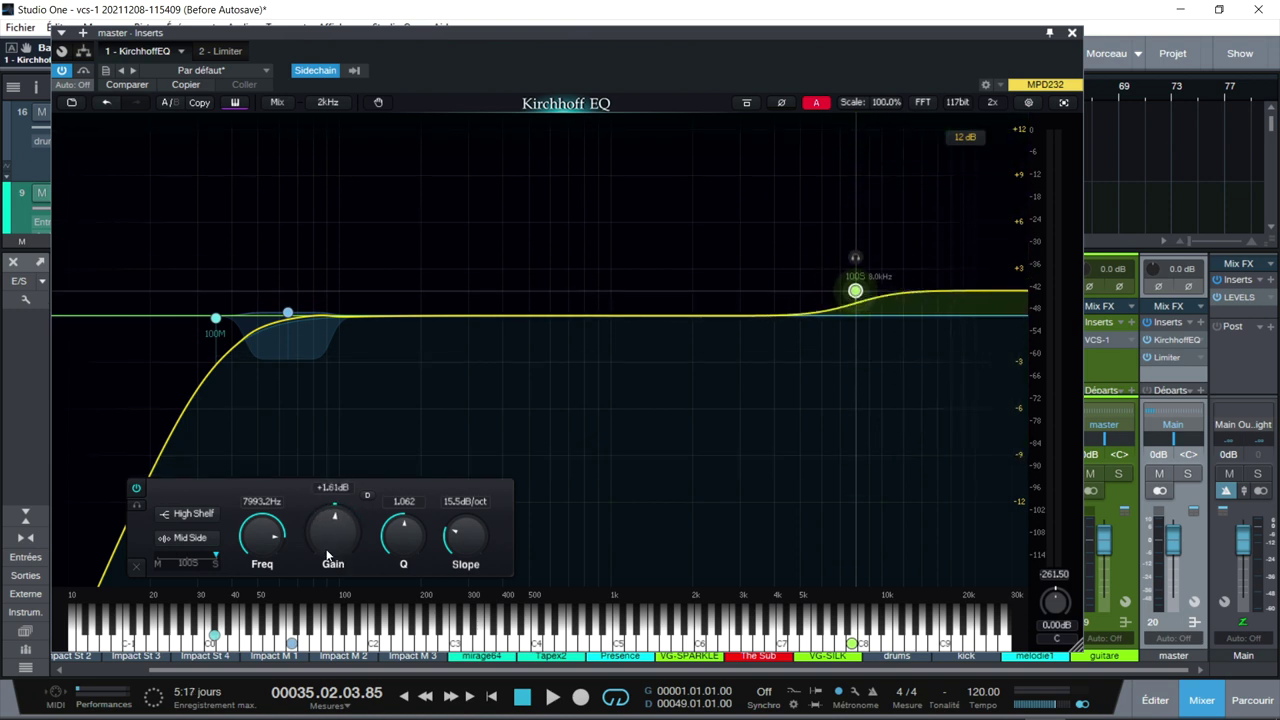
{"action": "key", "text": "space"}
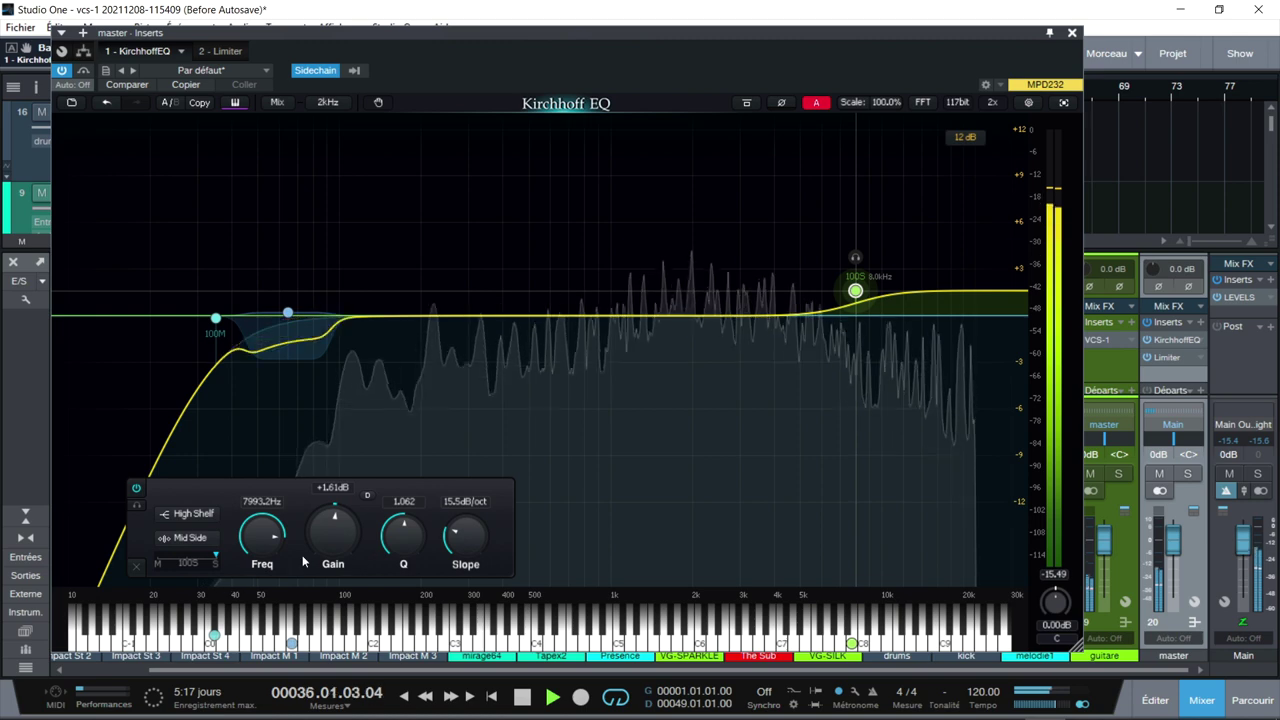
Step: While listening, try a strong boost on the side High Shelf, and settle it at 4757.2 Hz with +0.46 dB gain
{"action": "left_click_drag", "start_coordinate": [347, 551], "coordinate": [347, 521]}
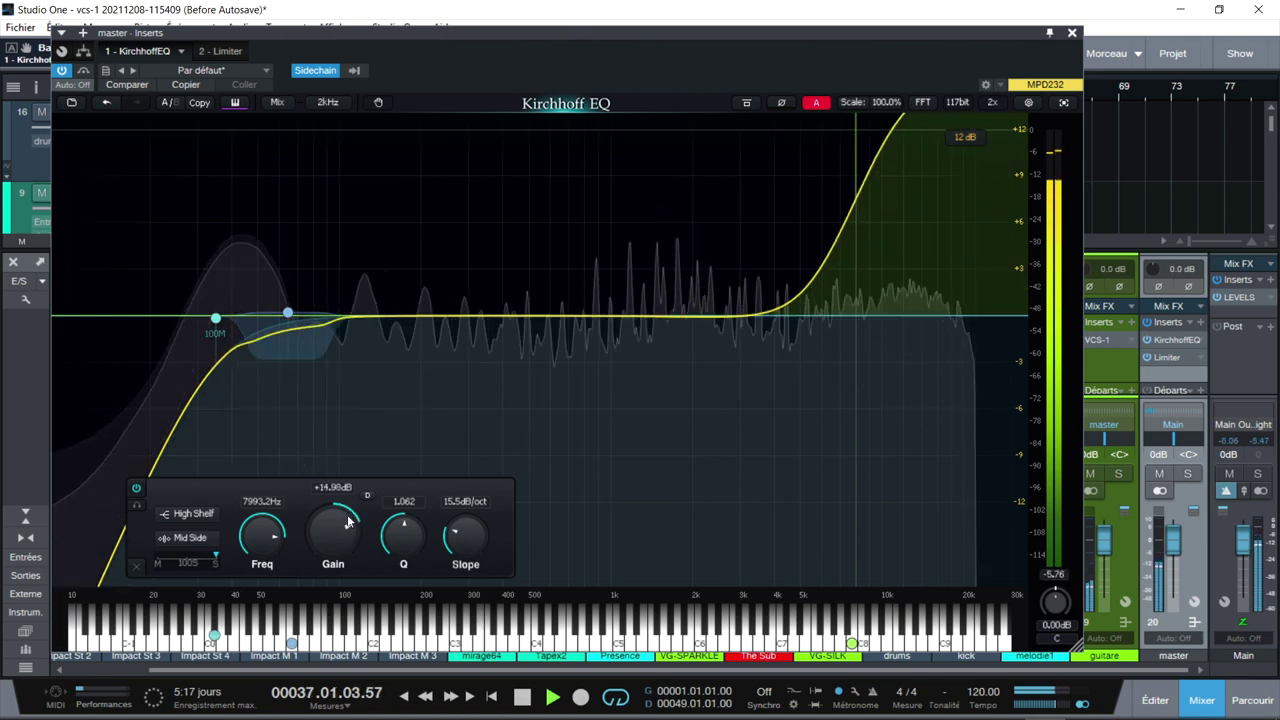
{"action": "left_click_drag", "start_coordinate": [347, 521], "coordinate": [343, 549]}
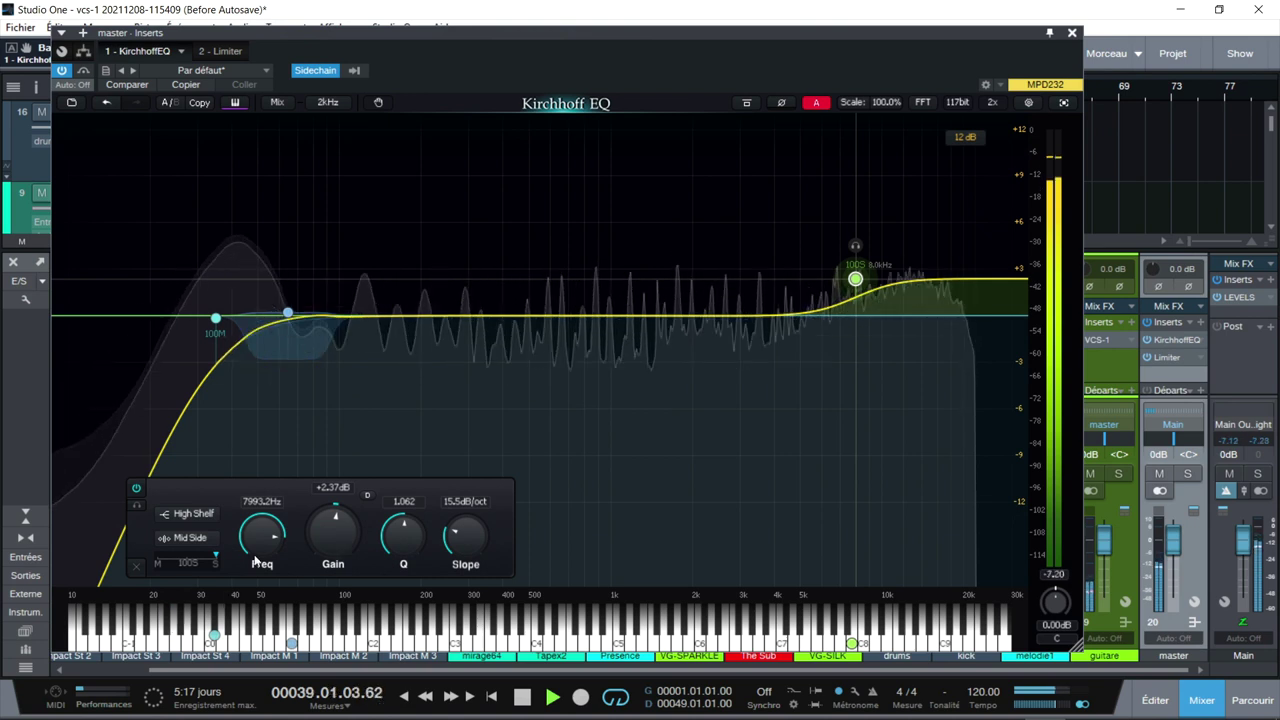
{"action": "left_click_drag", "start_coordinate": [258, 550], "coordinate": [257, 541]}
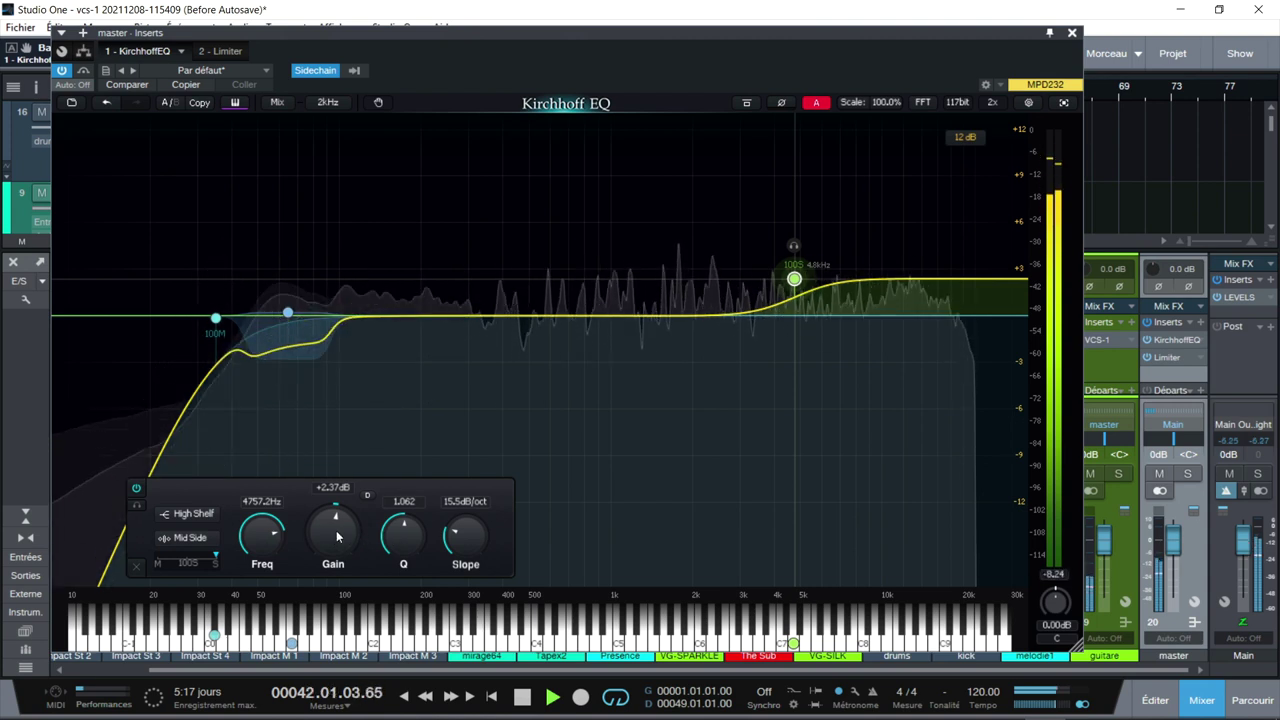
{"action": "left_click_drag", "start_coordinate": [337, 534], "coordinate": [339, 540]}
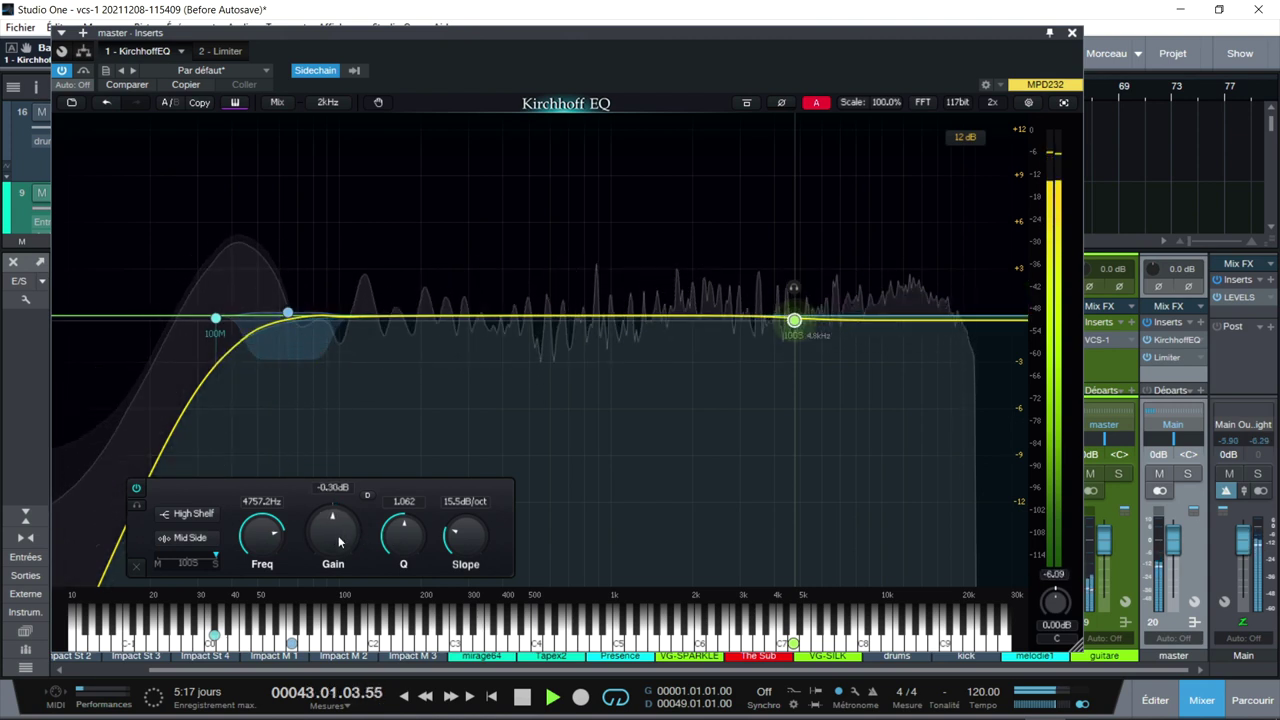
Step: Enable dynamic processing on the High Shelf and set its Above range to 1.2 dB and Above ratio to 95.9% during playback
{"action": "left_click", "coordinate": [366, 495]}
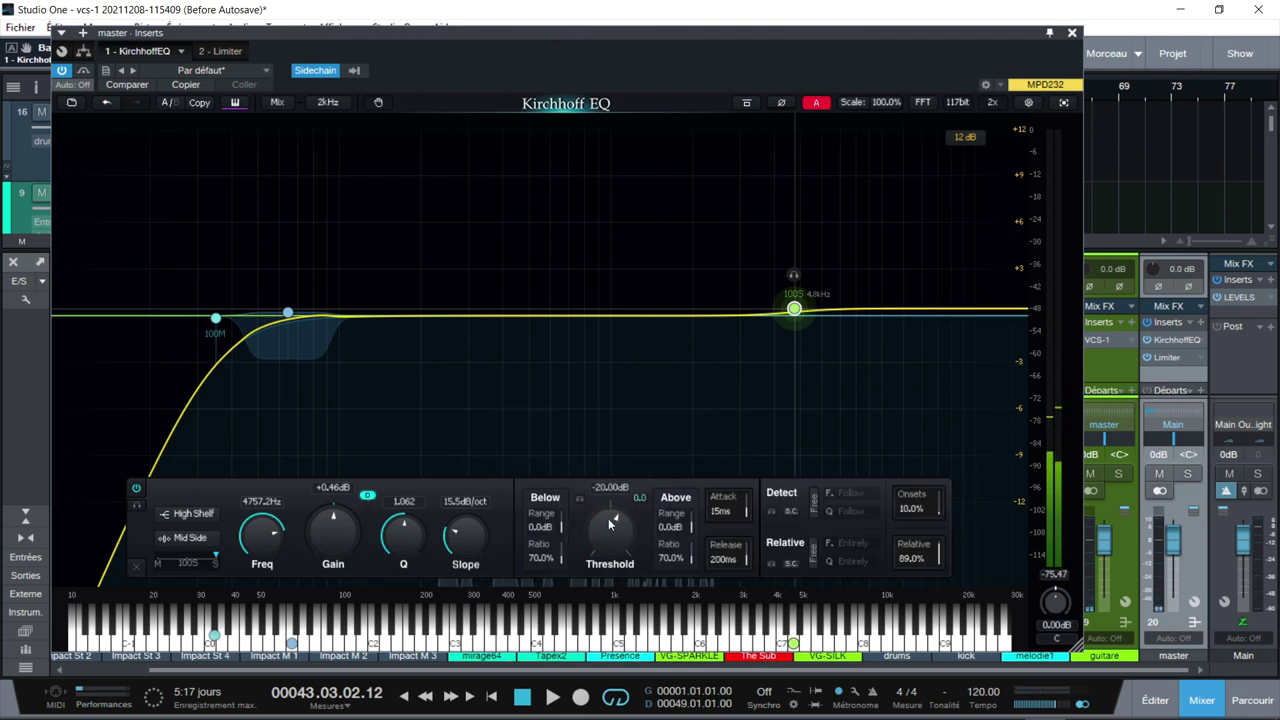
{"action": "key", "text": "space"}
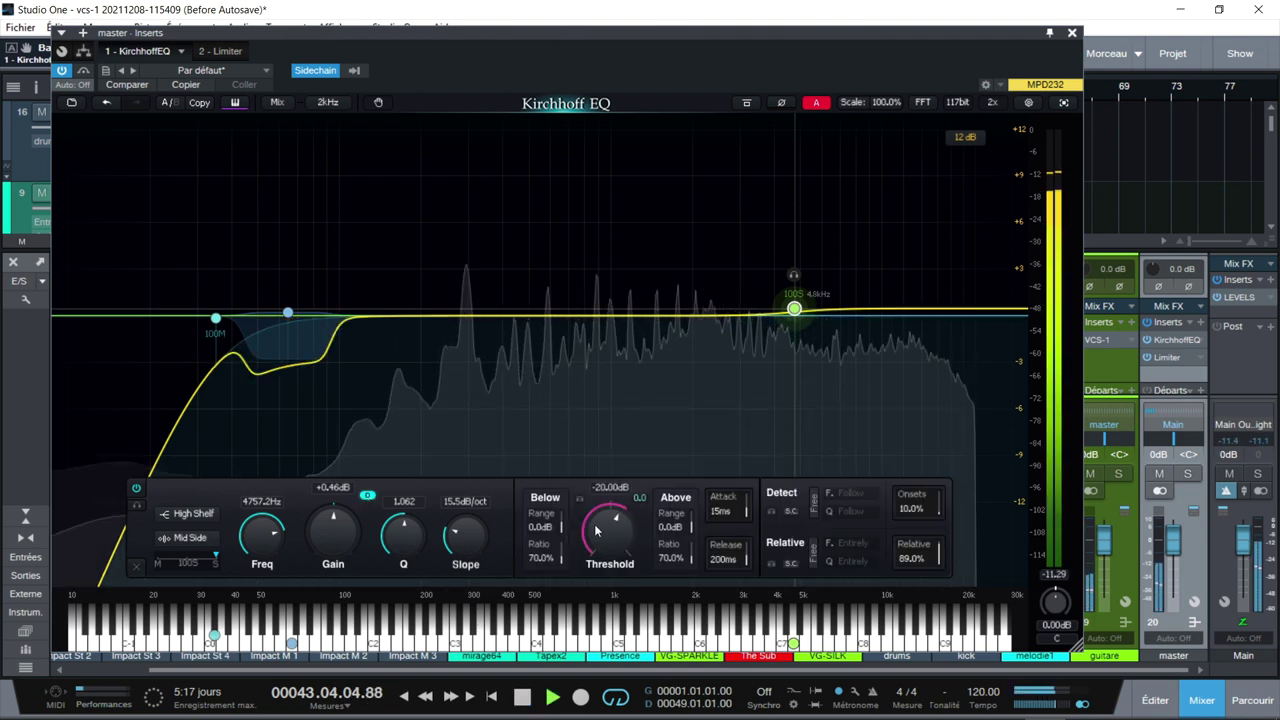
{"action": "left_click_drag", "start_coordinate": [696, 520], "coordinate": [694, 512]}
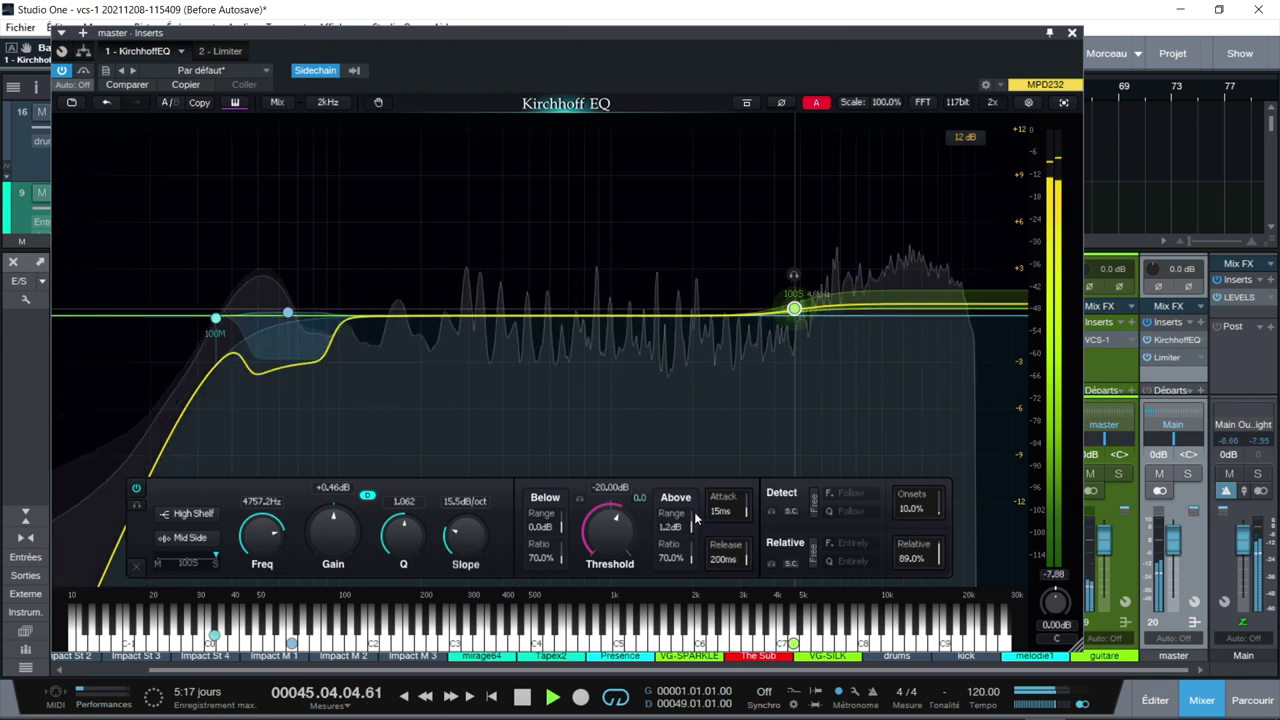
{"action": "left_click_drag", "start_coordinate": [690, 556], "coordinate": [696, 548]}
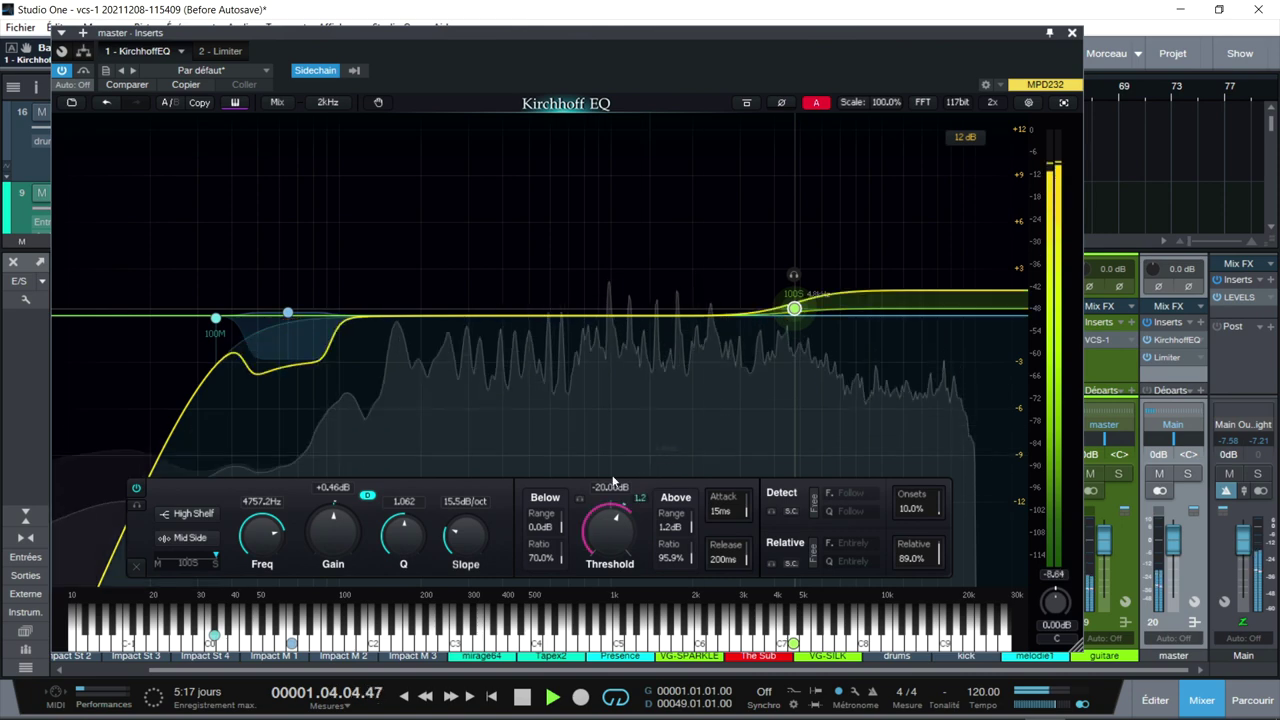
Step: Monitor the High Shelf's detection signal, free its Detect filter, and place it at 13.7 kHz with a Q of 7.036
{"action": "left_click", "coordinate": [579, 498]}
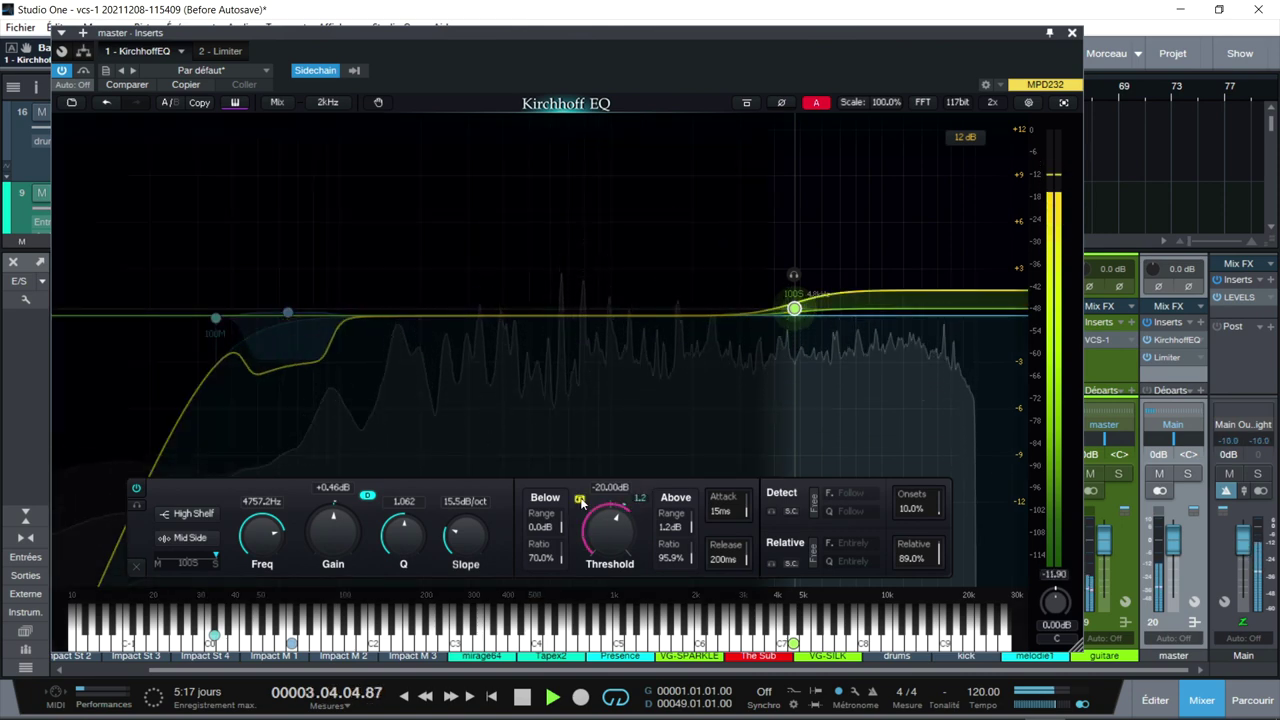
{"action": "left_click", "coordinate": [815, 507]}
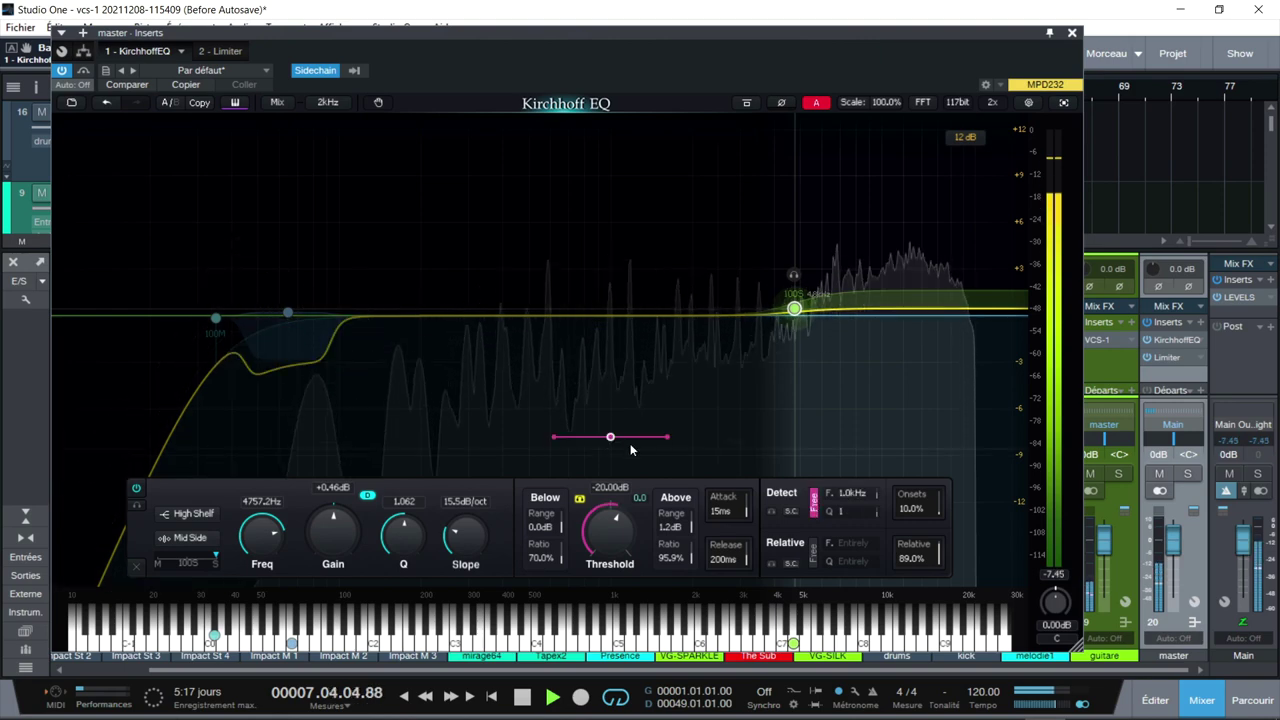
{"action": "left_click_drag", "start_coordinate": [610, 437], "coordinate": [903, 459]}
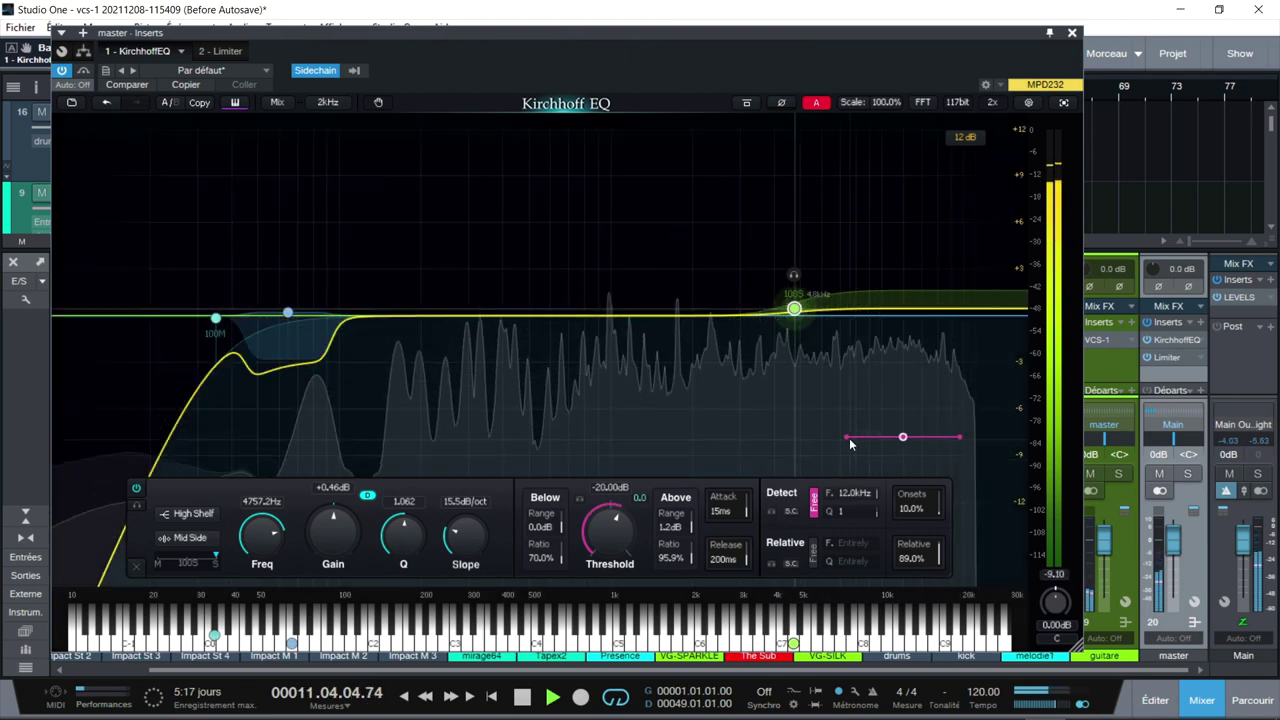
{"action": "scroll", "coordinate": [855, 441], "scroll_direction": "down", "scroll_amount": 10}
{"action": "scroll", "coordinate": [873, 441], "scroll_direction": "up", "scroll_amount": 5}
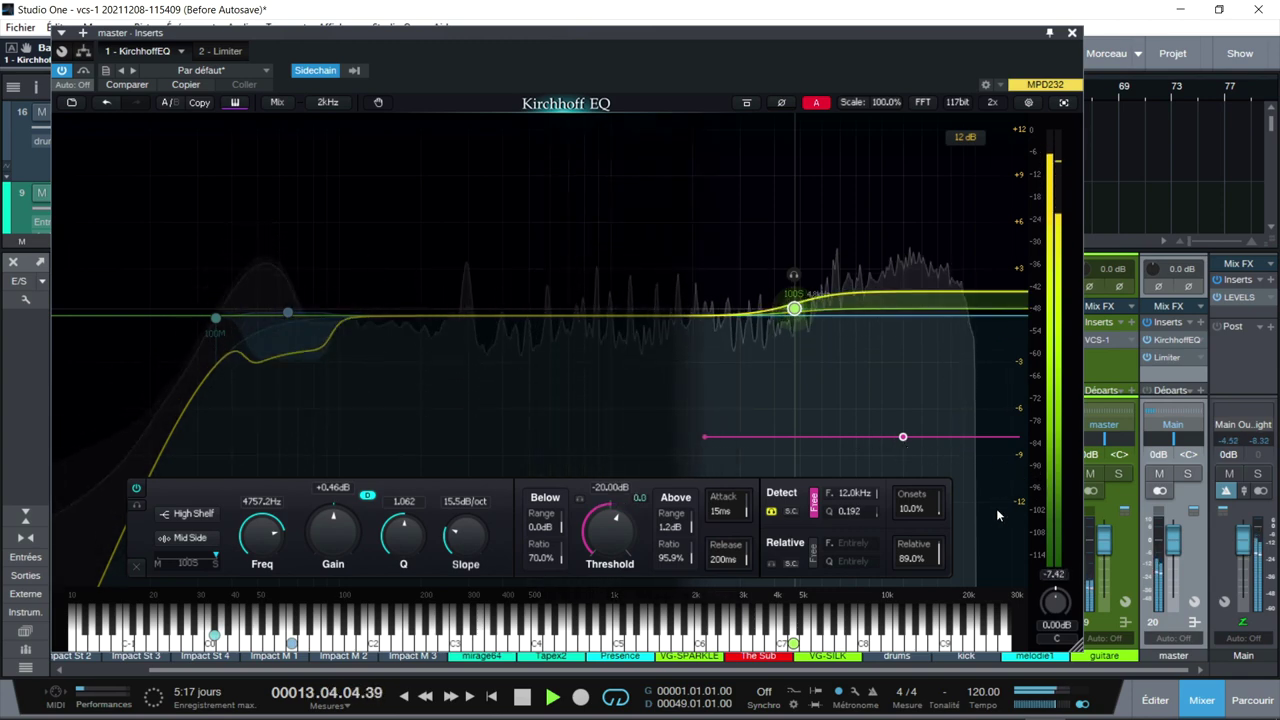
{"action": "scroll", "coordinate": [996, 508], "scroll_direction": "up", "scroll_amount": 5}
{"action": "scroll", "coordinate": [1118, 454], "scroll_direction": "up", "scroll_amount": 5}
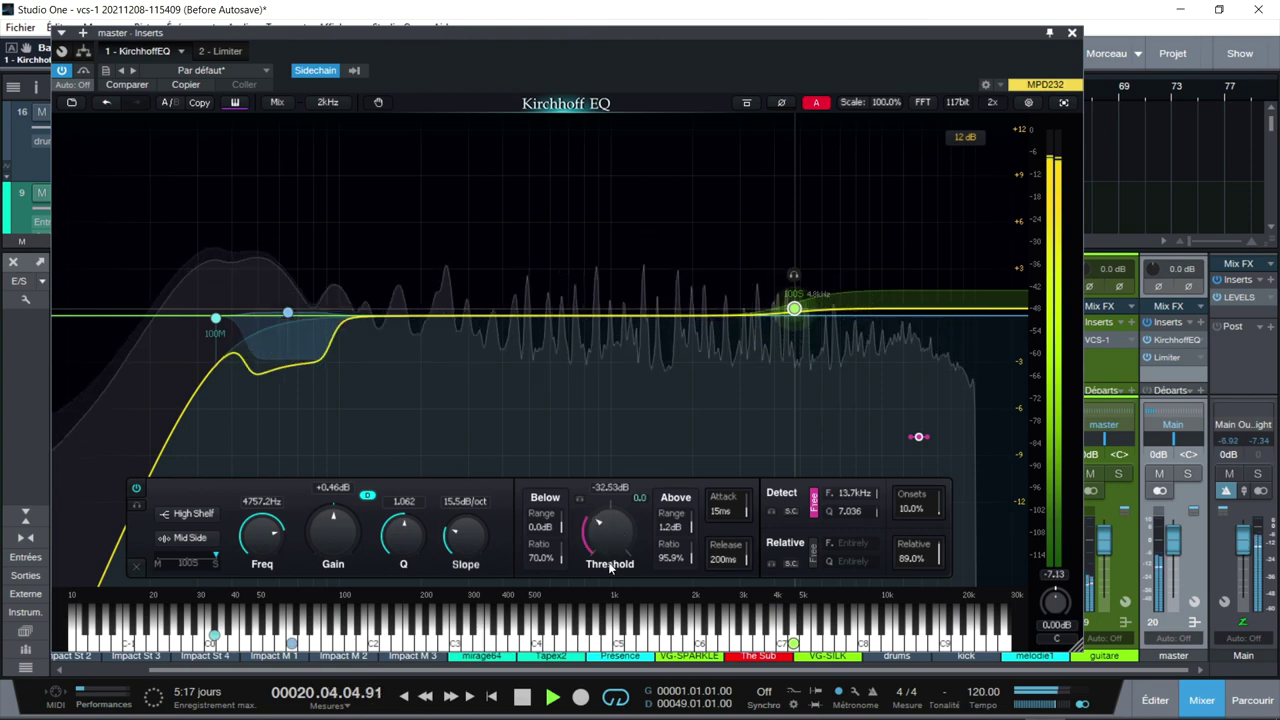
Step: Widen the Detect filter to a Q of 2.704, listen to it in solo, and set the High Shelf's threshold to -29.78 dB
{"action": "left_click_drag", "start_coordinate": [610, 567], "coordinate": [608, 573]}
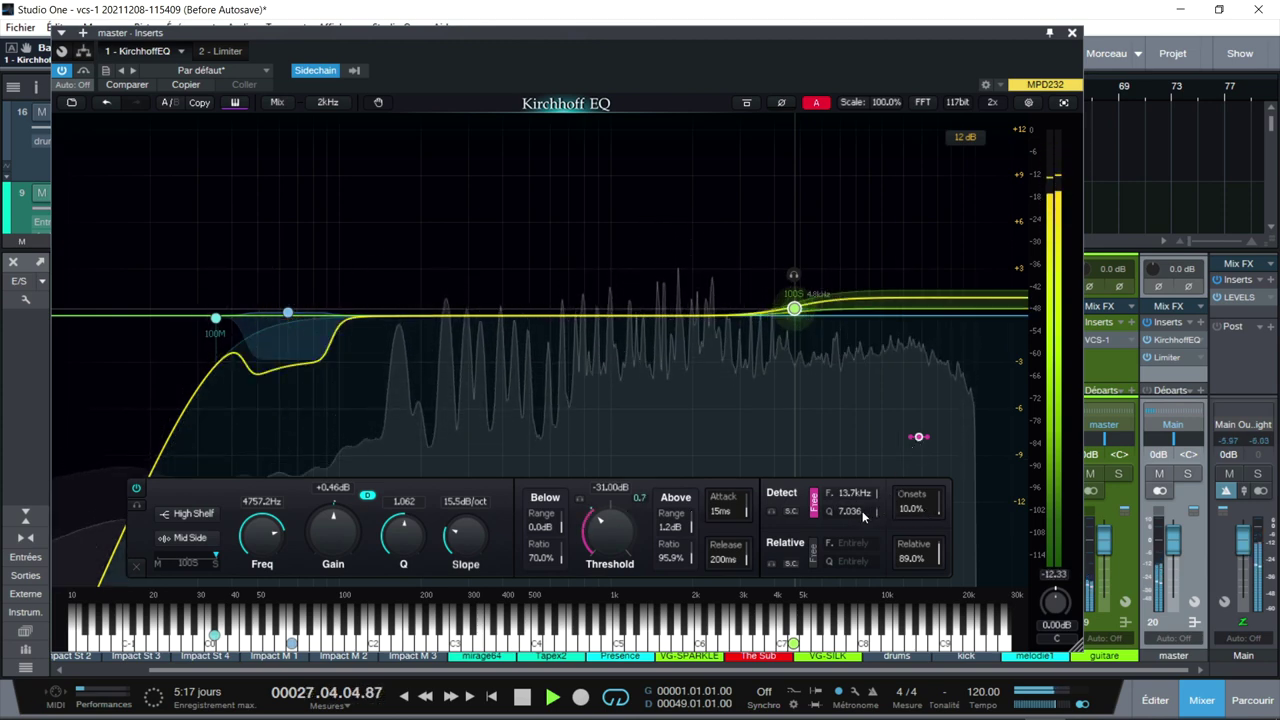
{"action": "left_click_drag", "start_coordinate": [862, 511], "coordinate": [862, 524]}
{"action": "left_click", "coordinate": [773, 512]}
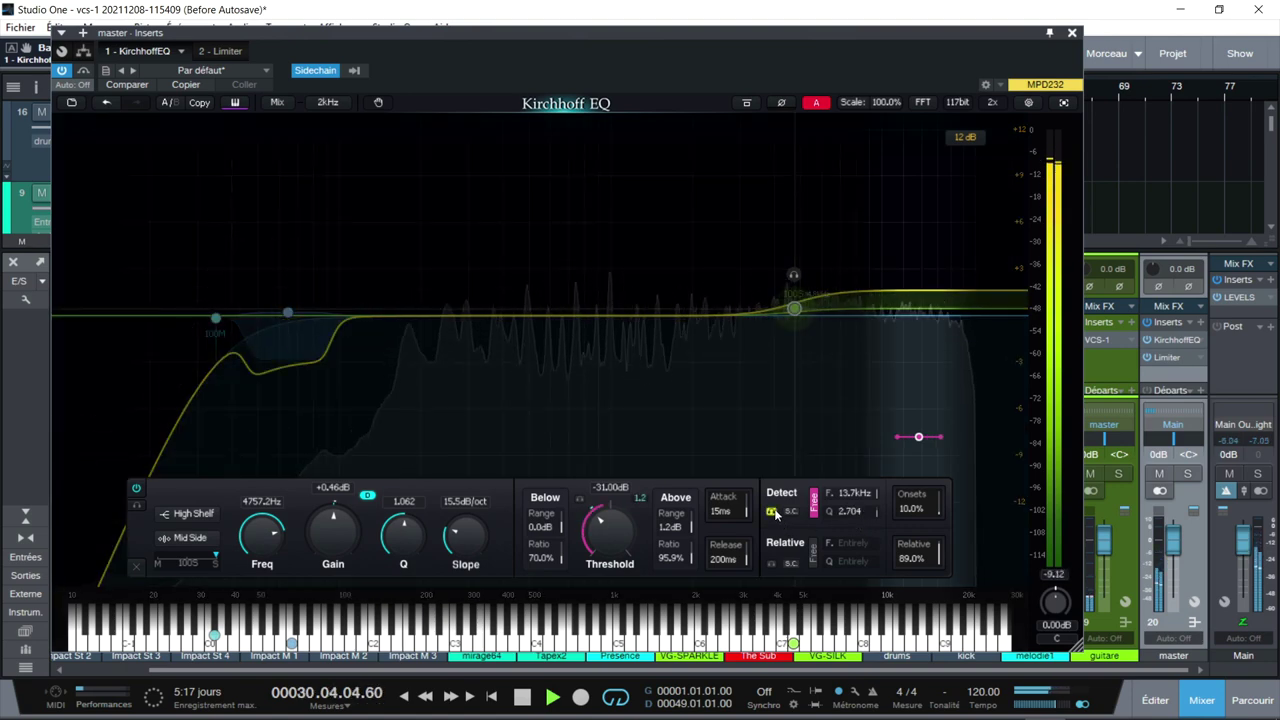
{"action": "left_click_drag", "start_coordinate": [612, 528], "coordinate": [616, 516]}
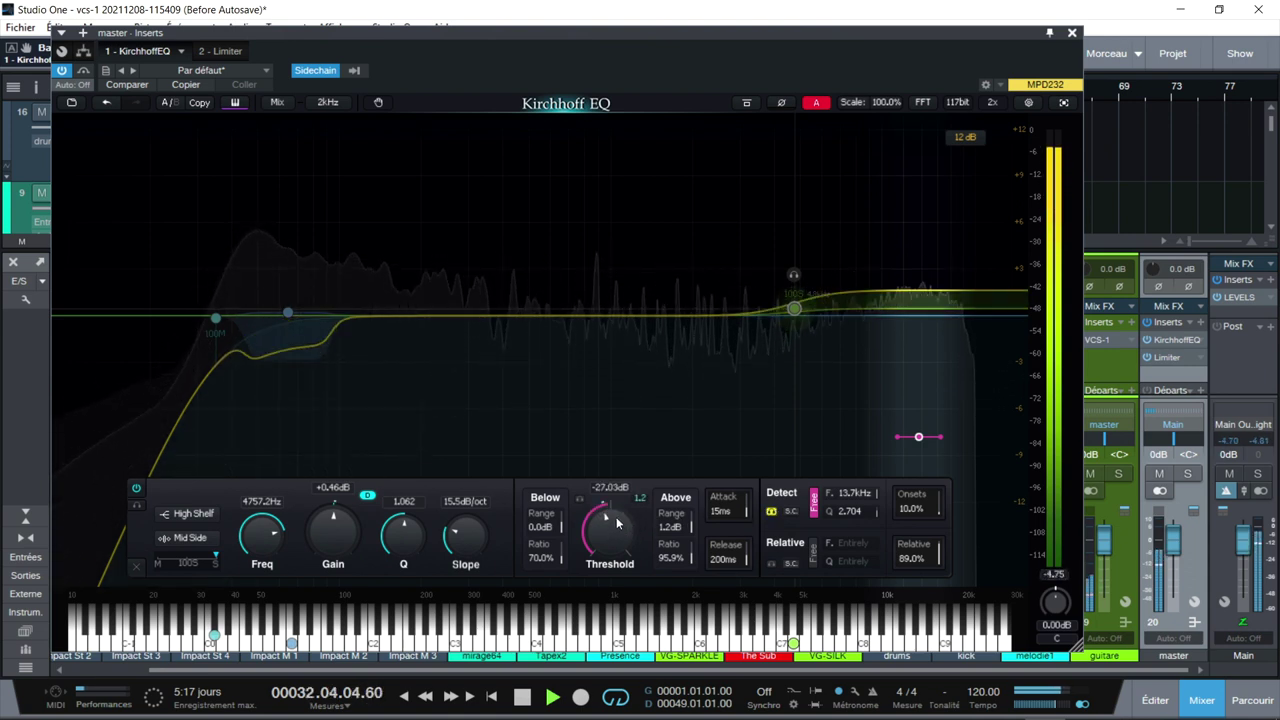
{"action": "left_click_drag", "start_coordinate": [616, 516], "coordinate": [612, 524]}
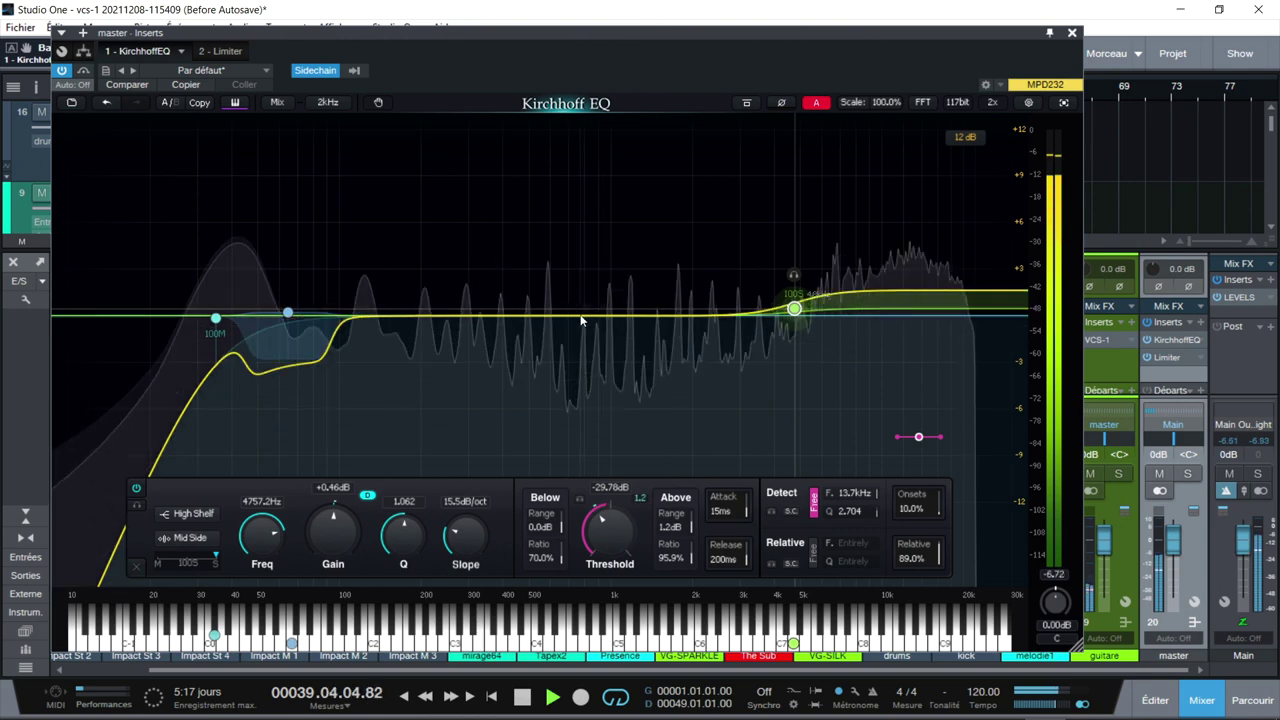
Step: Add a wide Bell band in the mids at 630.95 Hz with +0.78 dB gain and a Q of 0.362
{"action": "double_click", "coordinate": [579, 315]}
{"action": "left_click_drag", "start_coordinate": [579, 316], "coordinate": [577, 298]}
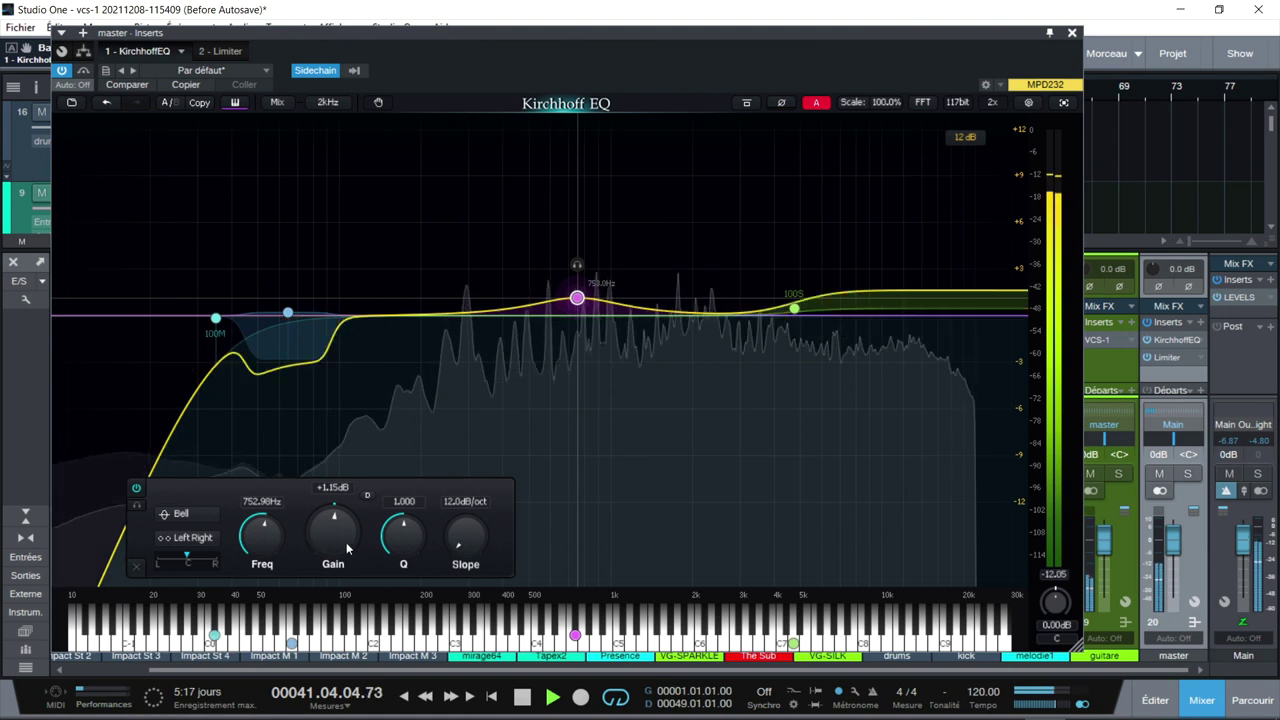
{"action": "scroll", "coordinate": [398, 541], "scroll_direction": "up", "scroll_amount": 3}
{"action": "left_click_drag", "start_coordinate": [398, 541], "coordinate": [401, 559]}
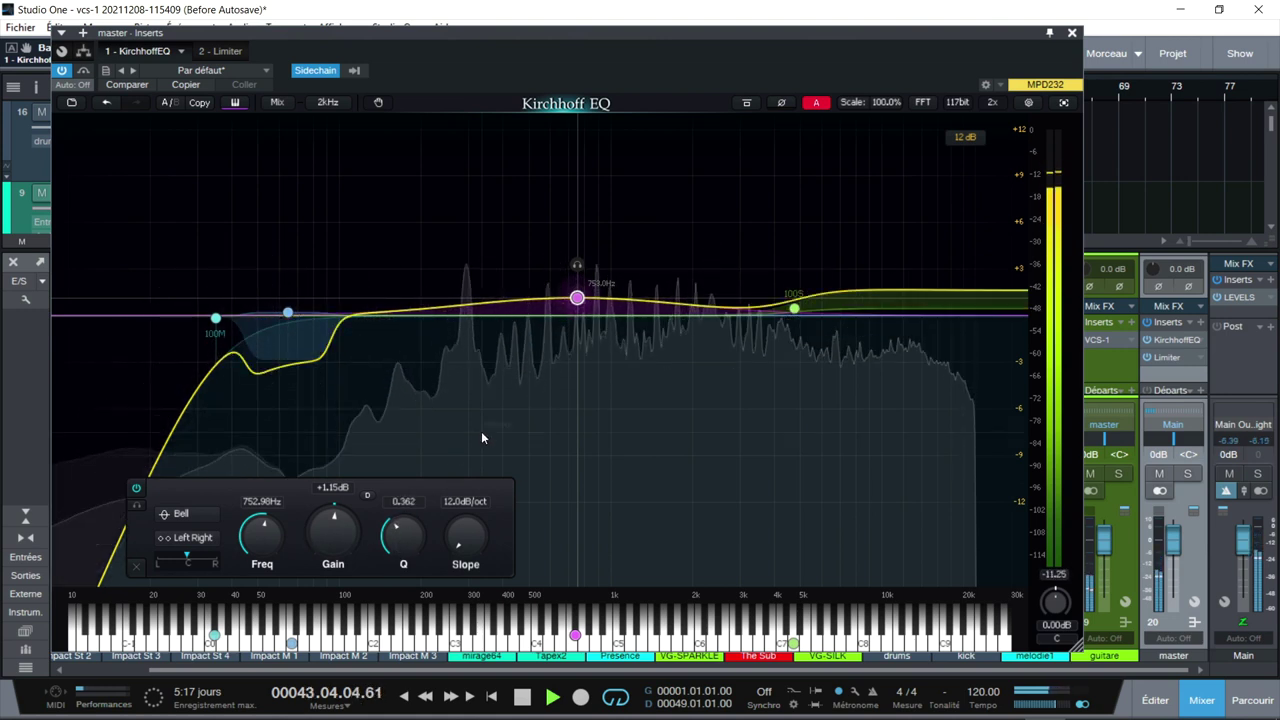
{"action": "left_click_drag", "start_coordinate": [579, 300], "coordinate": [558, 305]}
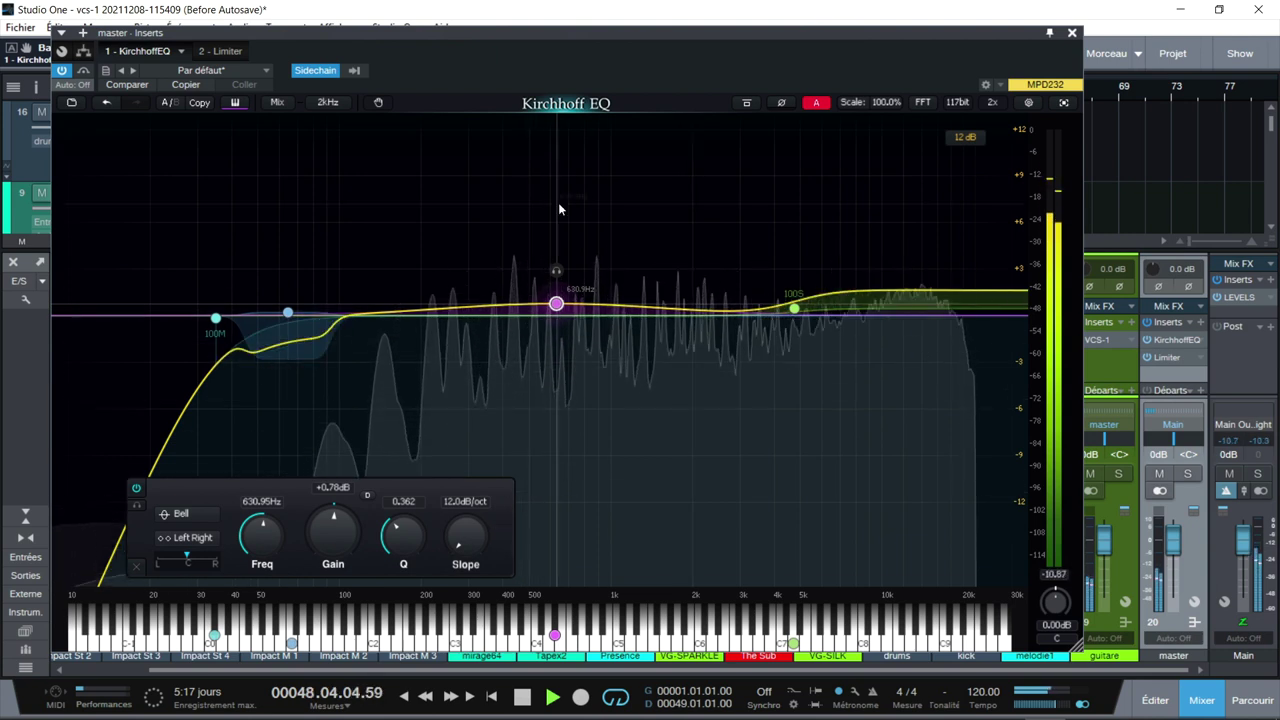
Step: Grab the spectrum peak near 1.8 kHz as a Bell cut at 1773.9 Hz with -2.26 dB gain and a Q of 40.00
{"action": "left_click", "coordinate": [378, 103]}
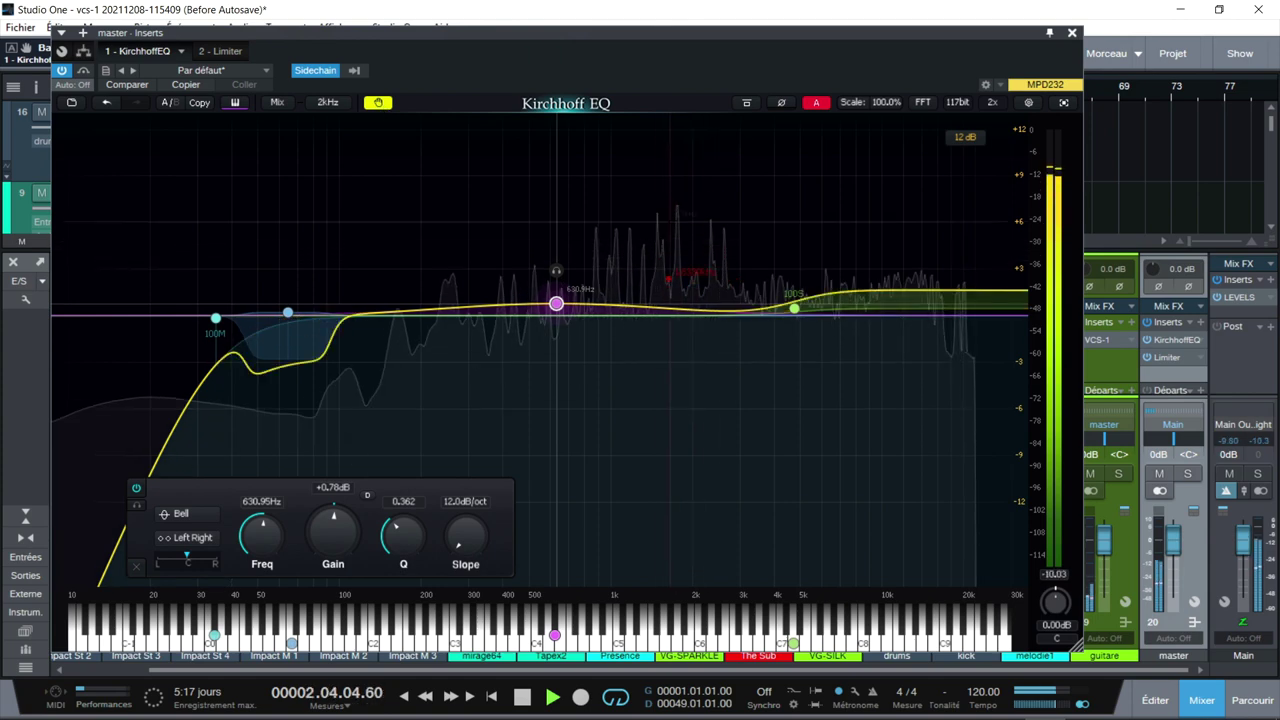
{"action": "left_click", "coordinate": [677, 205]}
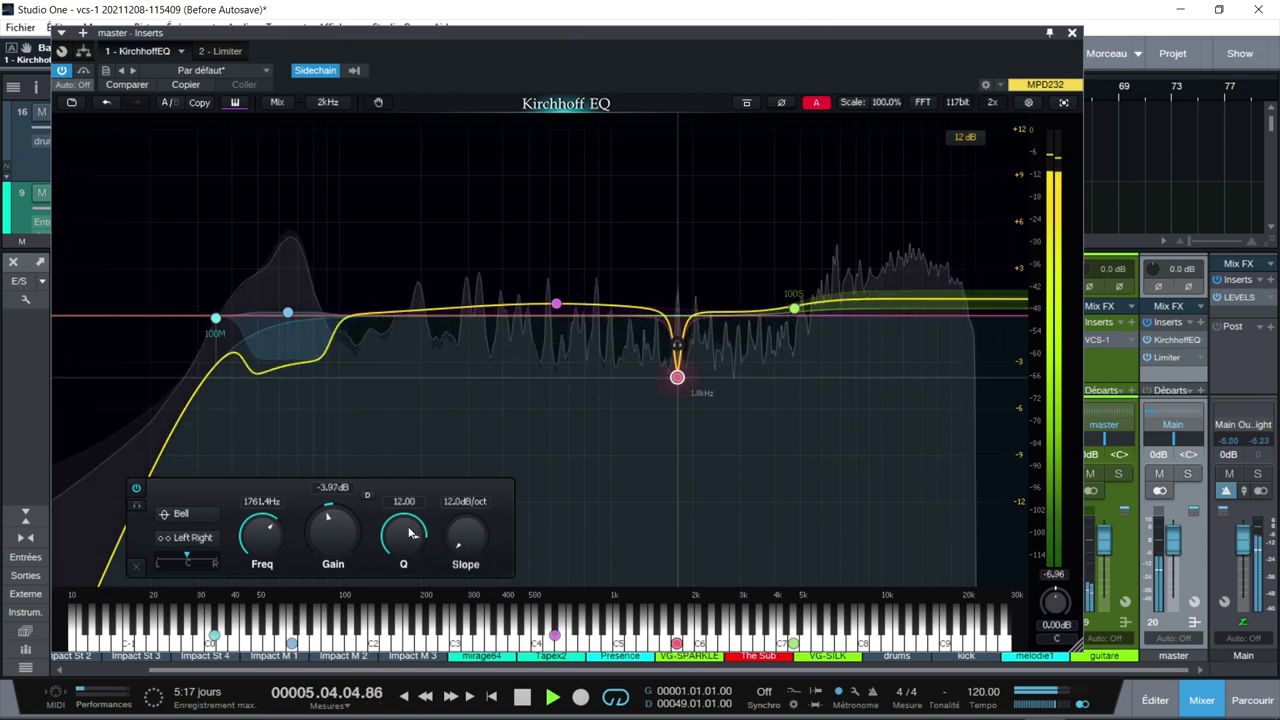
{"action": "scroll", "coordinate": [407, 541], "scroll_direction": "down", "scroll_amount": 3}
{"action": "left_click_drag", "start_coordinate": [407, 541], "coordinate": [407, 521]}
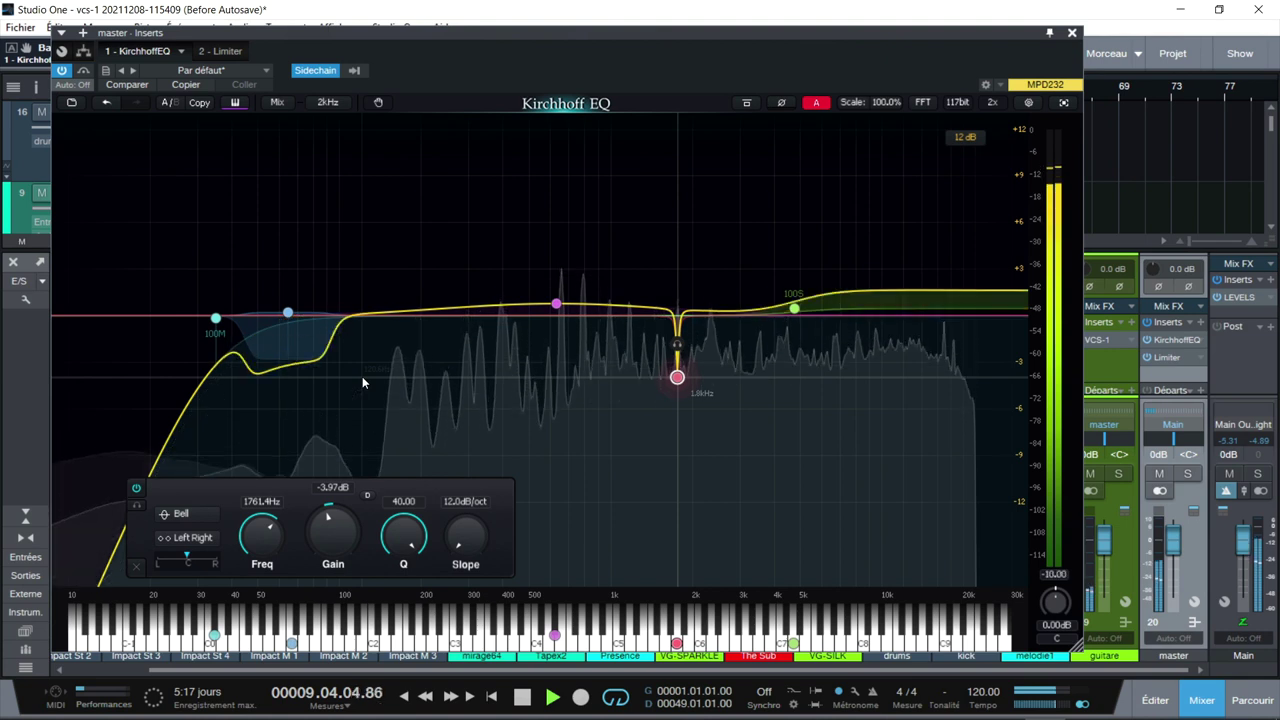
{"action": "left_click_drag", "start_coordinate": [688, 378], "coordinate": [680, 355]}
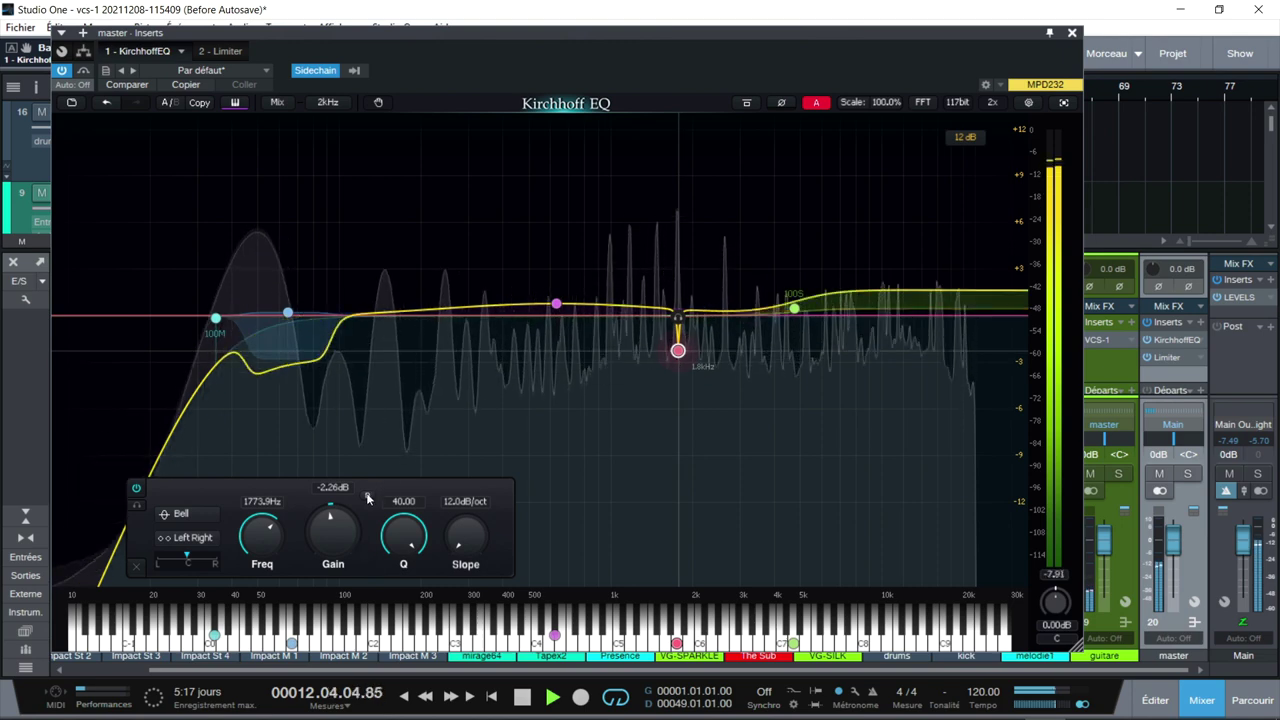
Step: Make the 1.8 kHz cut dynamic with a 1.3 dB Below range, 117.0% Below ratio and -39.86 dB threshold
{"action": "left_click", "coordinate": [367, 494]}
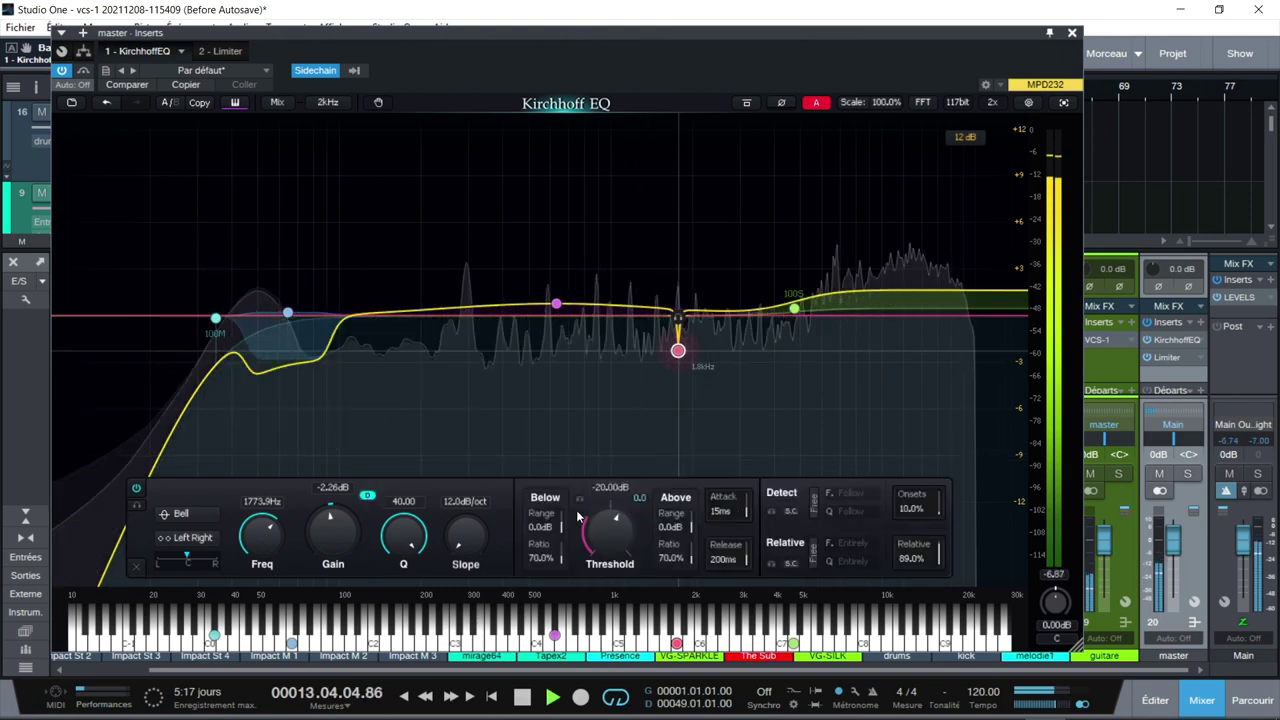
{"action": "mouse_move", "coordinate": [560, 523]}
{"action": "left_mouse_down"}
{"action": "mouse_move", "coordinate": [561, 541]}
{"action": "mouse_move", "coordinate": [561, 513]}
{"action": "left_mouse_up"}
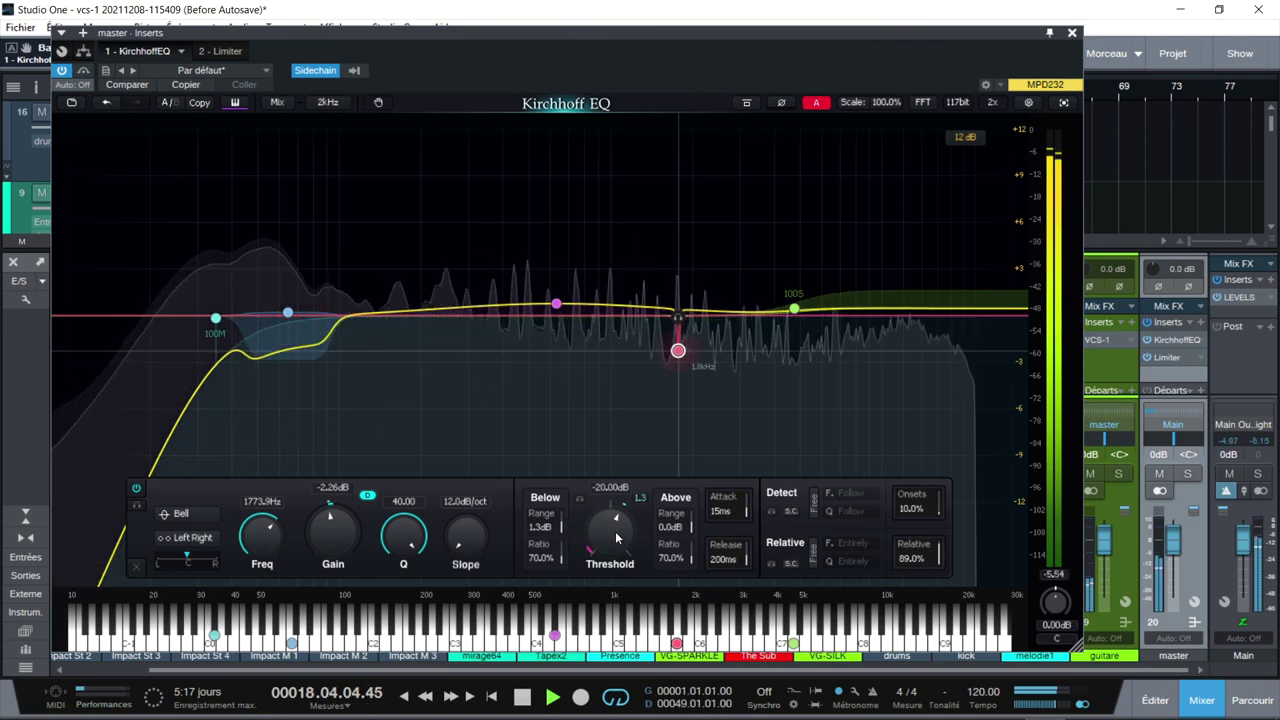
{"action": "left_click_drag", "start_coordinate": [615, 531], "coordinate": [614, 588]}
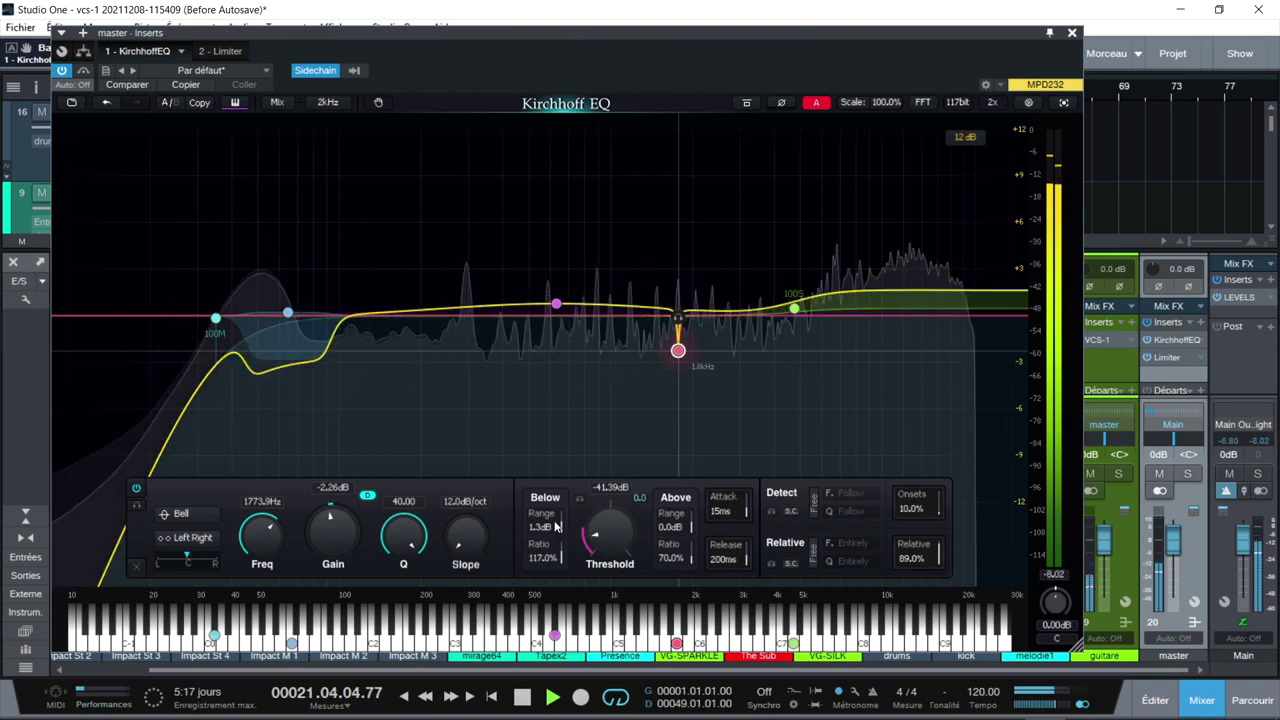
{"action": "left_click_drag", "start_coordinate": [617, 536], "coordinate": [614, 526]}
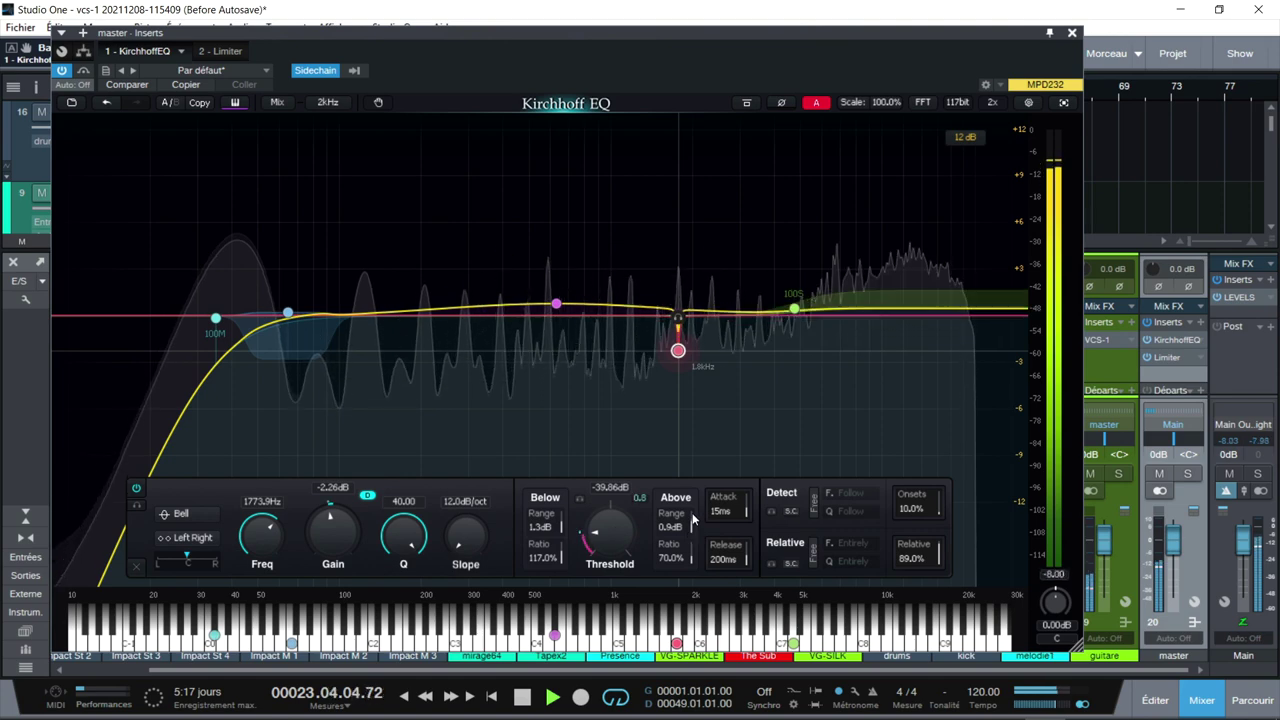
Step: Set the 1.8 kHz cut's Above range to -1.8 dB, its Above ratio to 99.2% and its threshold to -34.97 dB
{"action": "left_click_drag", "start_coordinate": [692, 521], "coordinate": [694, 505]}
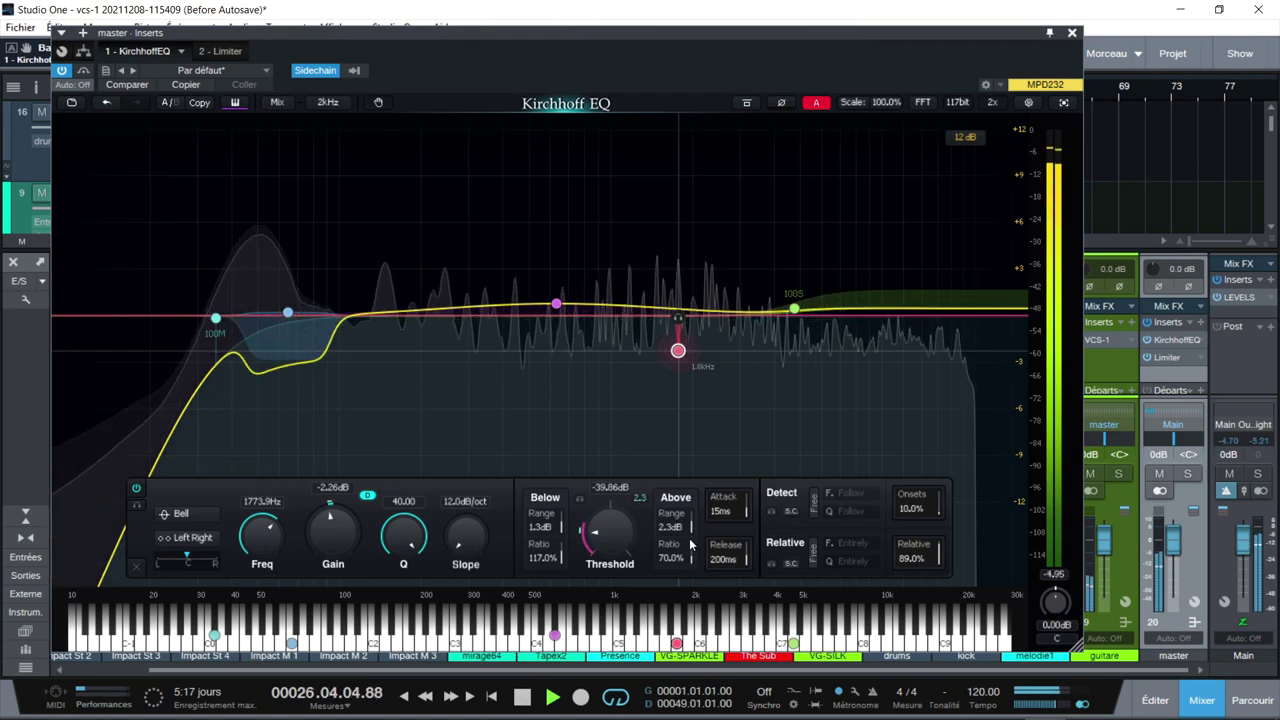
{"action": "left_click_drag", "start_coordinate": [690, 524], "coordinate": [691, 563]}
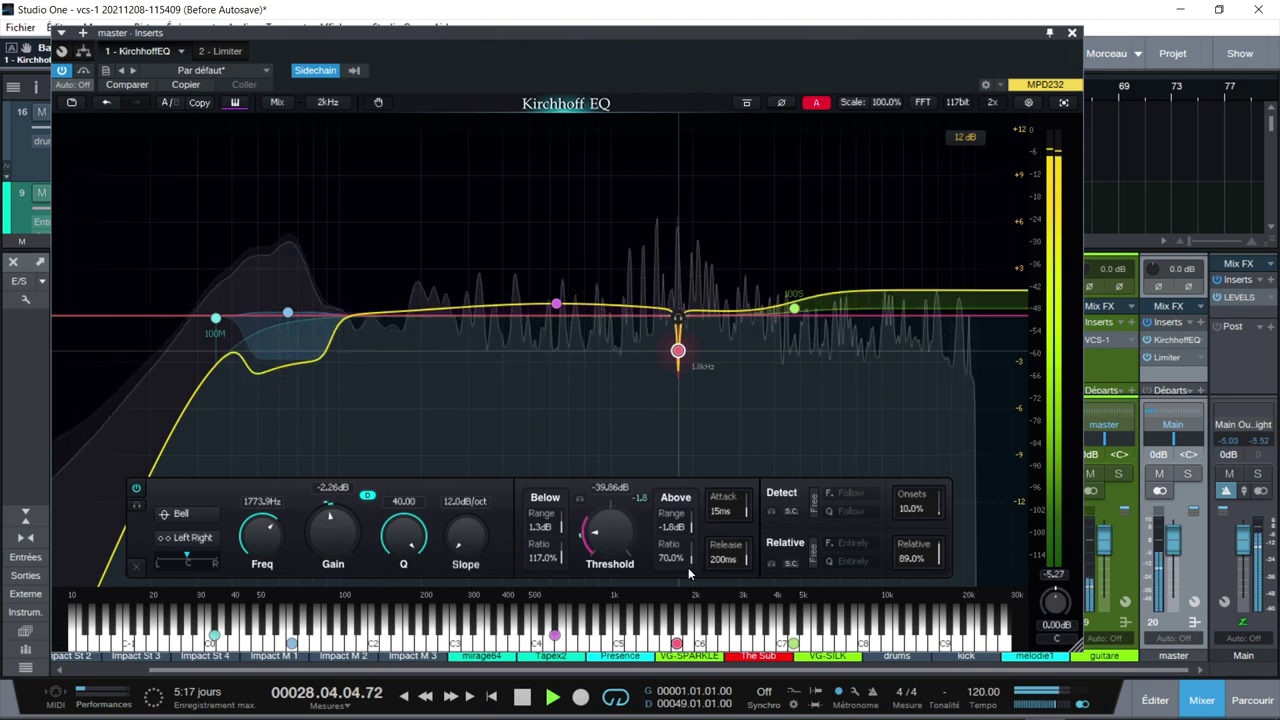
{"action": "left_click_drag", "start_coordinate": [691, 555], "coordinate": [693, 551]}
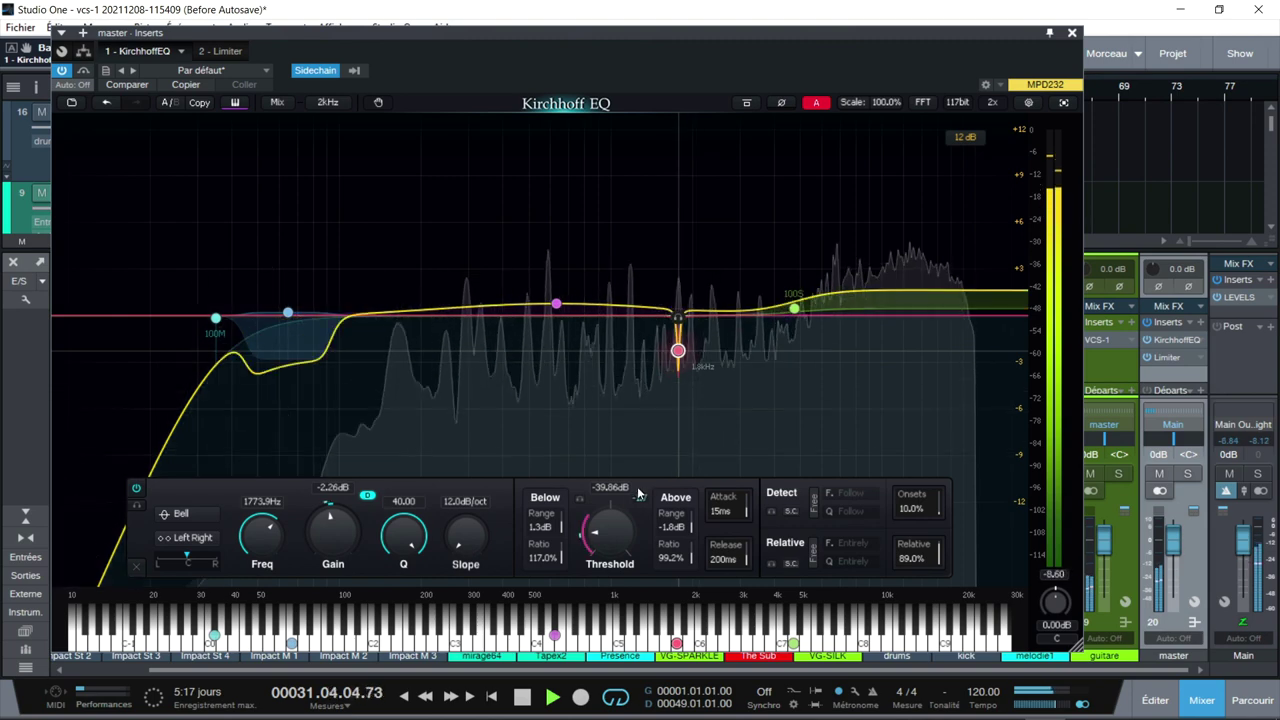
{"action": "left_click_drag", "start_coordinate": [600, 533], "coordinate": [603, 520]}
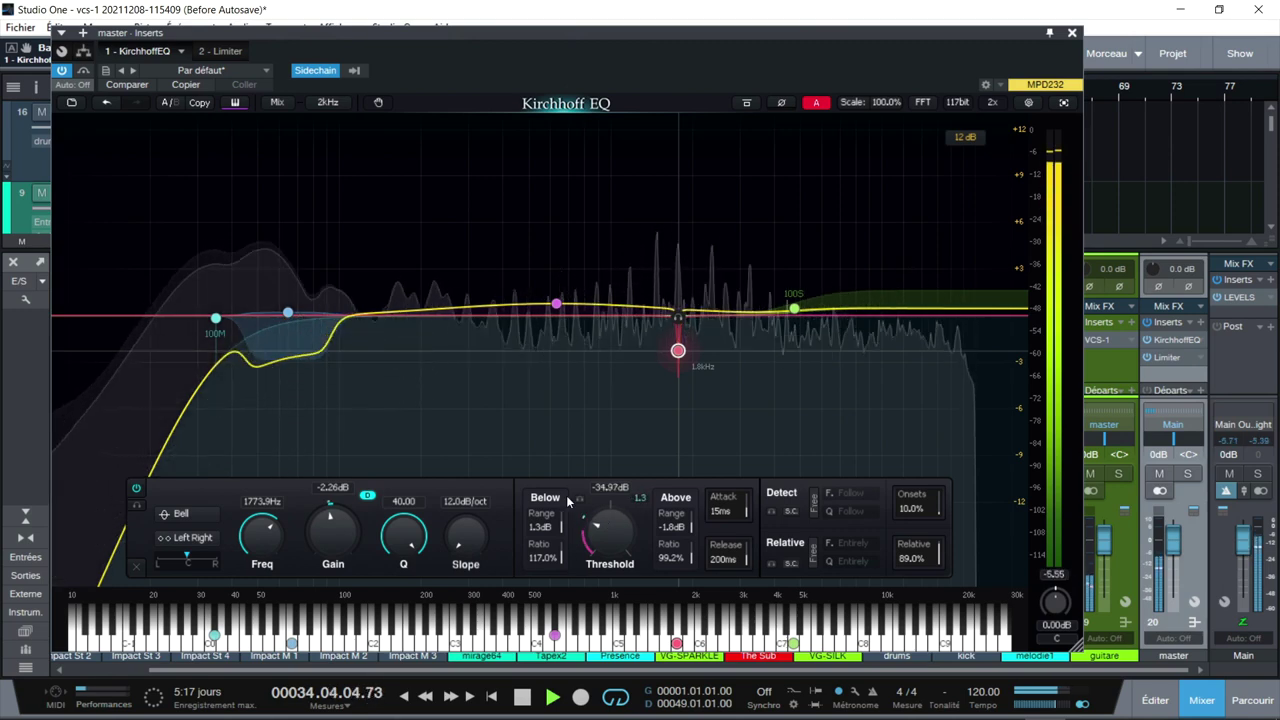
Step: Change the 1.8 kHz cut's filter type to Type E's E High Bell, with a 22.7 dB/oct shape and a Q of 10.29
{"action": "left_click", "coordinate": [579, 498]}
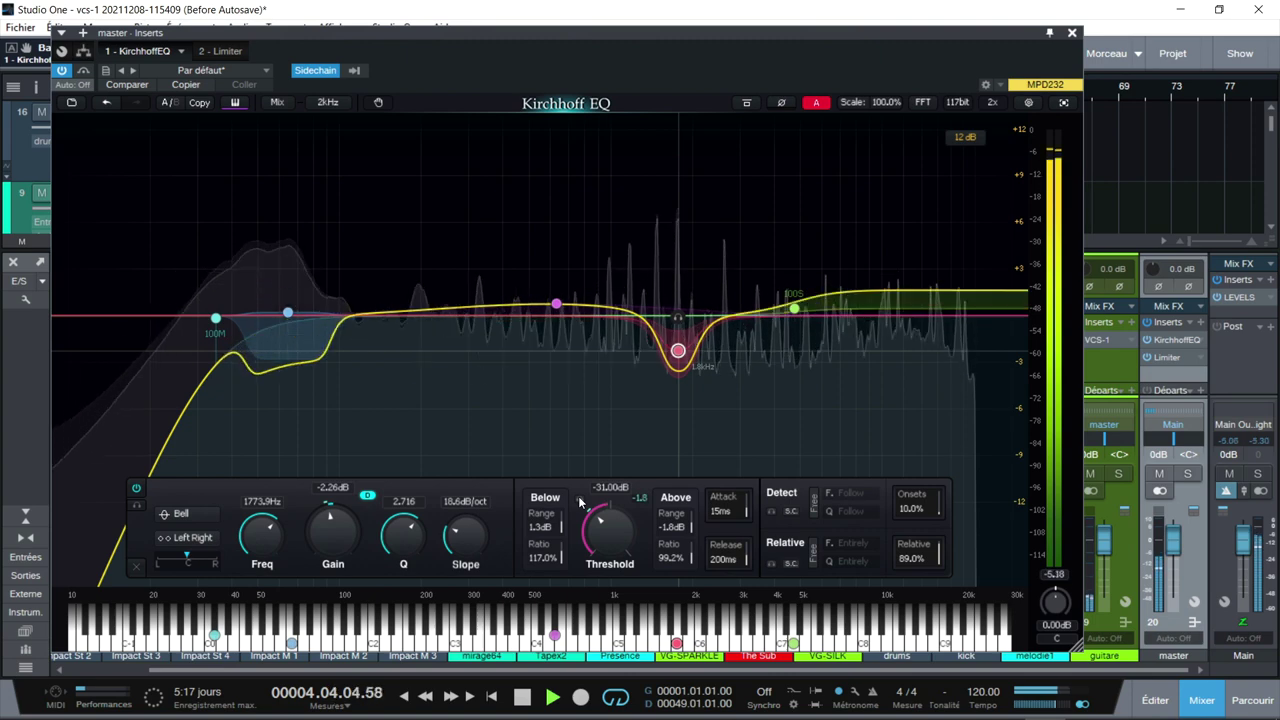
{"action": "left_click", "coordinate": [178, 514]}
{"action": "mouse_move", "coordinate": [190, 496]}
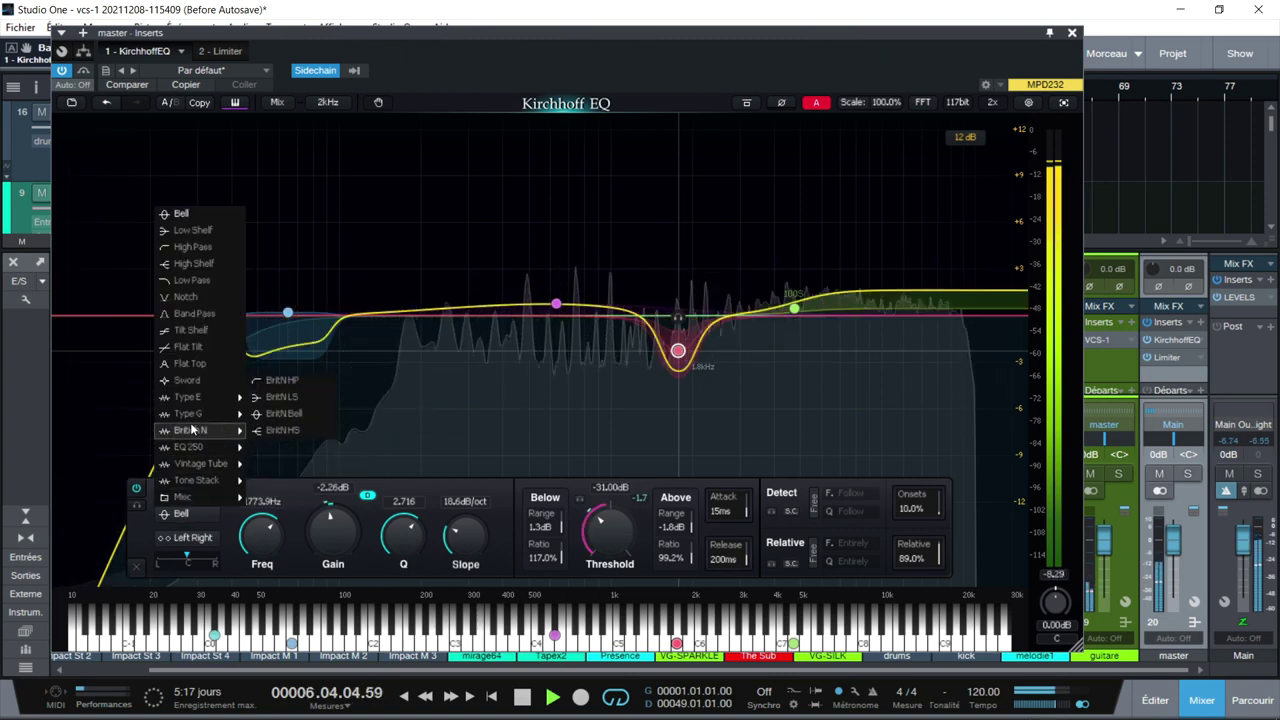
{"action": "mouse_move", "coordinate": [240, 397]}
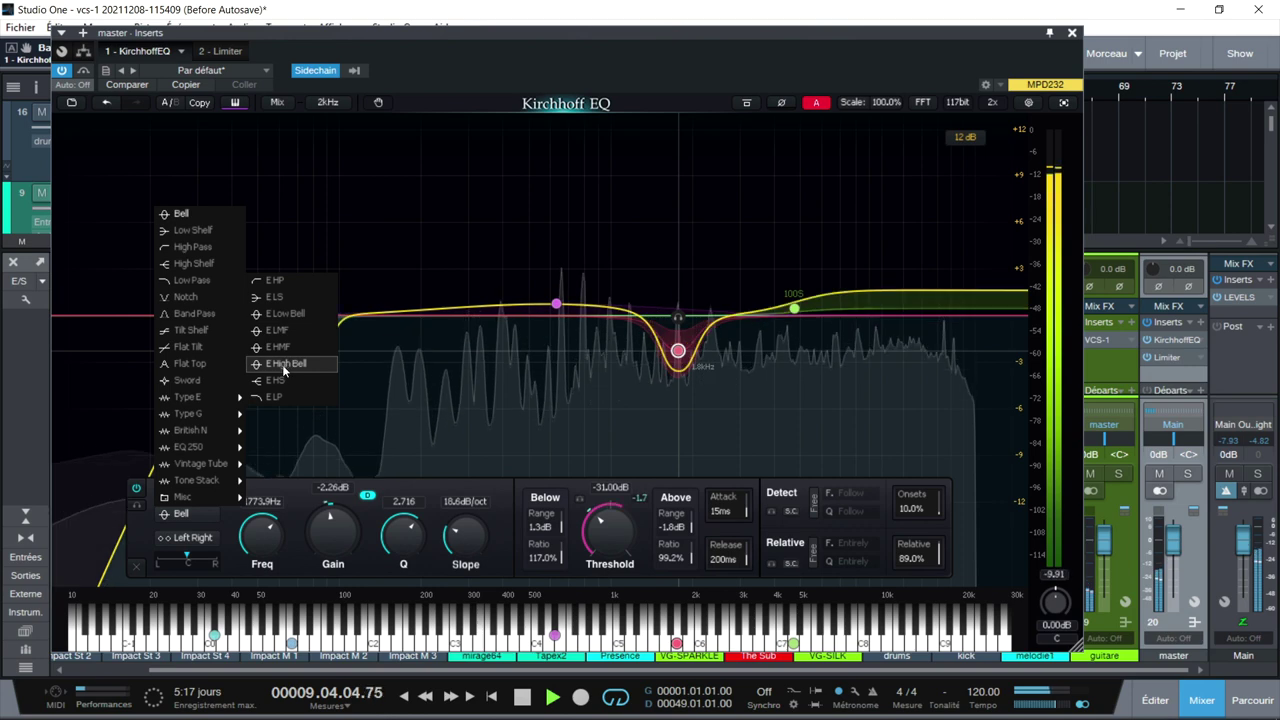
{"action": "left_click", "coordinate": [282, 364]}
{"action": "scroll", "coordinate": [480, 525], "scroll_direction": "up", "scroll_amount": 3}
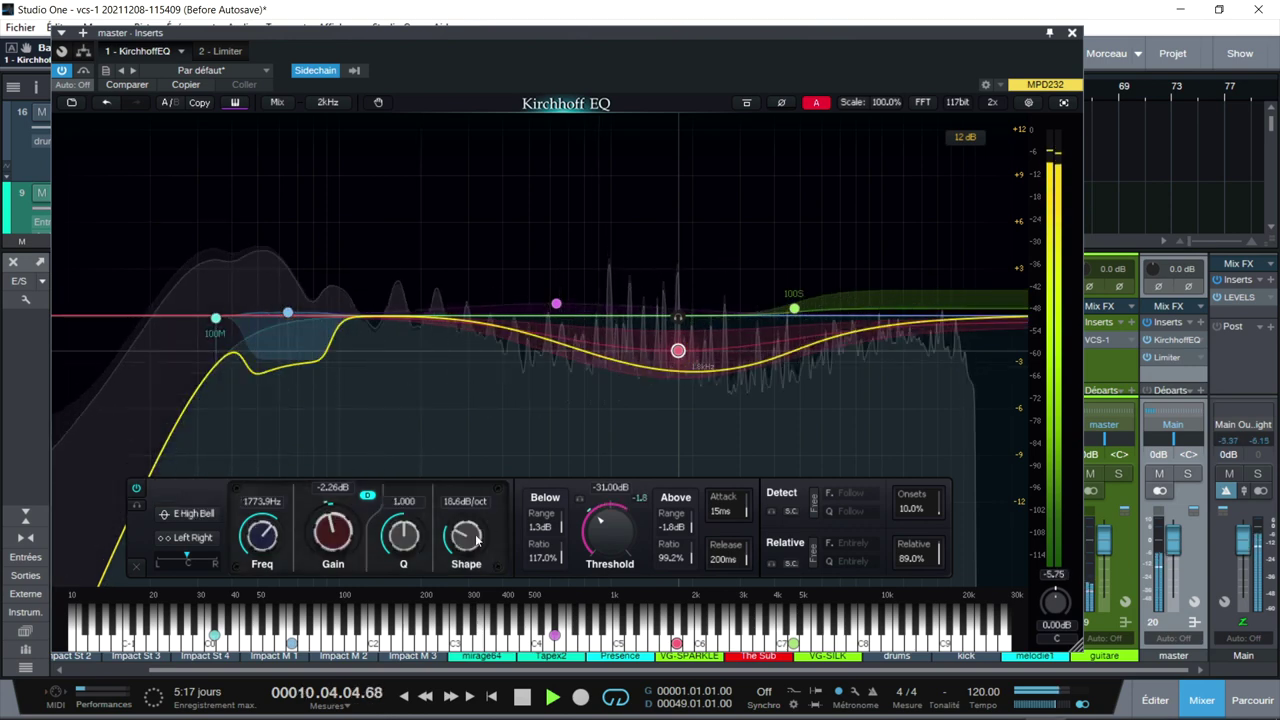
{"action": "scroll", "coordinate": [480, 525], "scroll_direction": "up", "scroll_amount": 1}
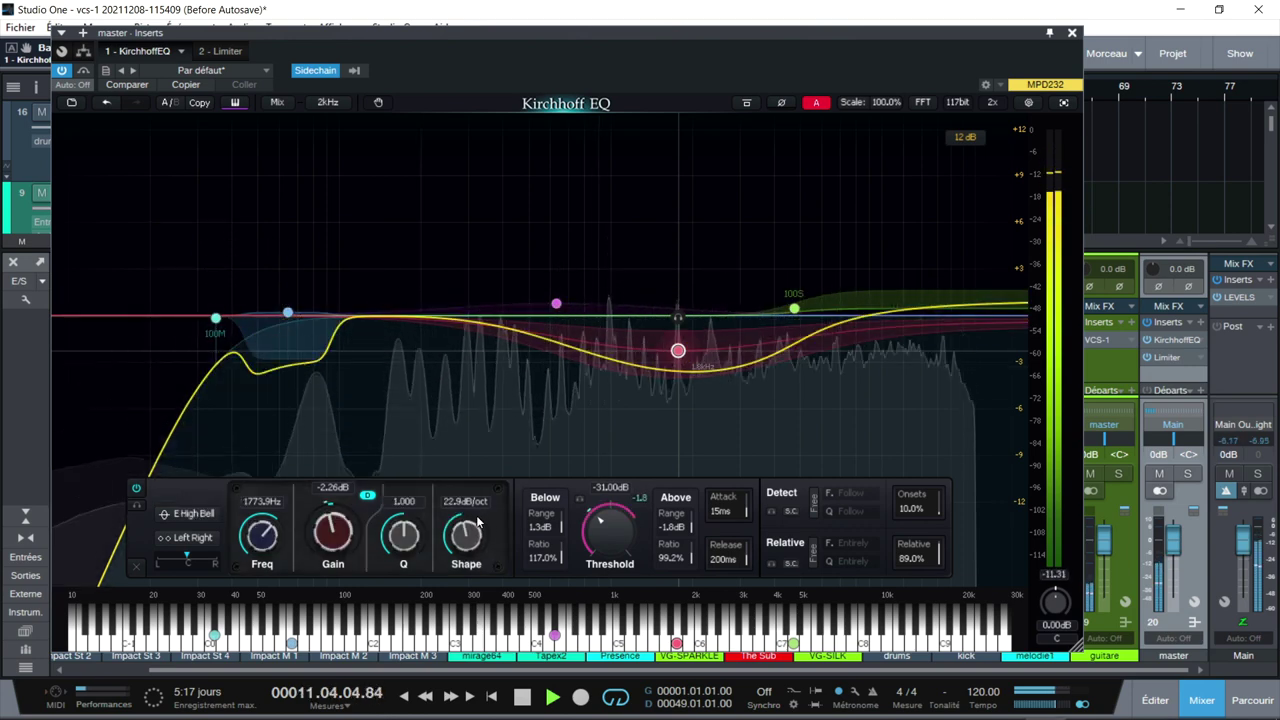
{"action": "scroll", "coordinate": [408, 537], "scroll_direction": "up", "scroll_amount": 5}
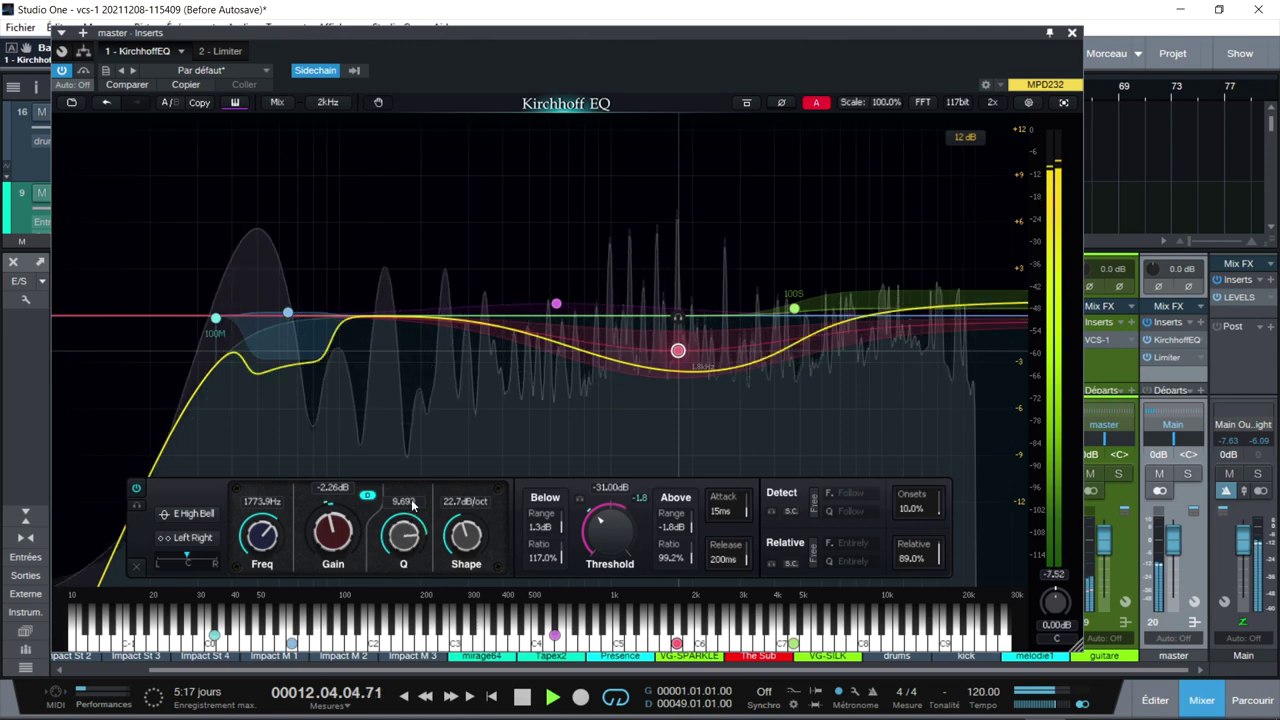
Step: Switch the 1.8 kHz cut's filter type to E HMF and raise its Q to 40.00
{"action": "left_click", "coordinate": [200, 516]}
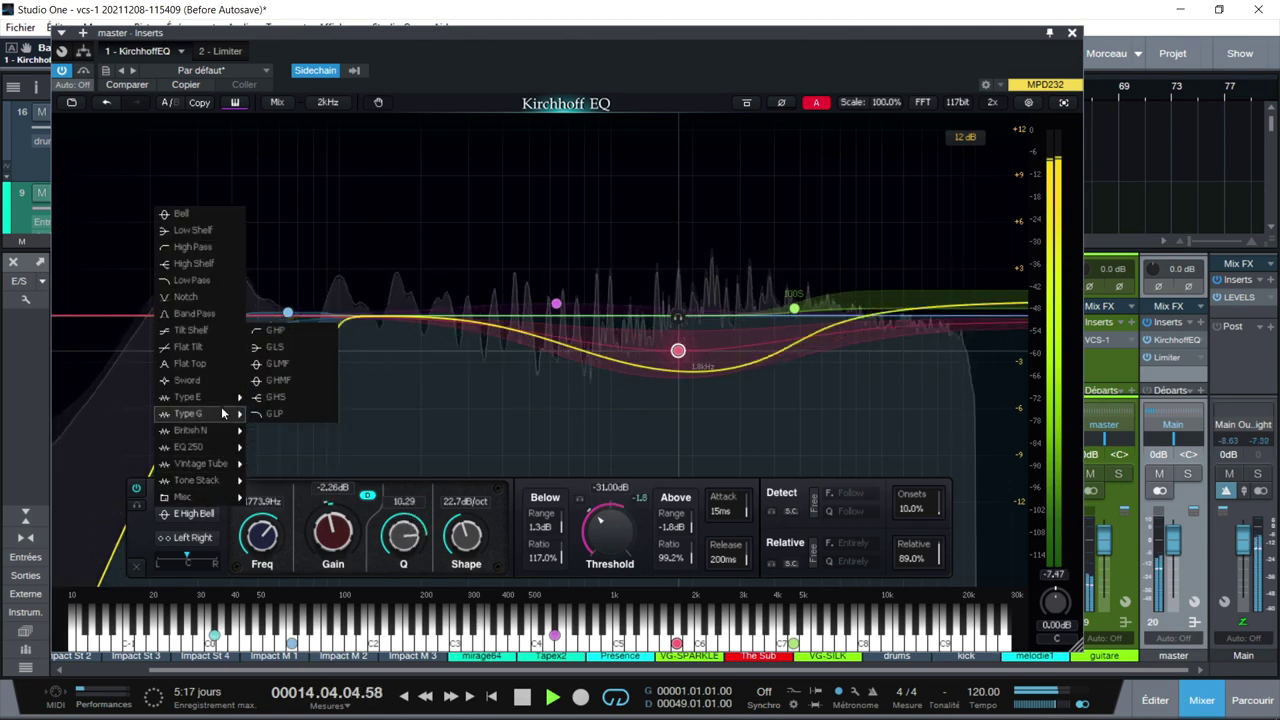
{"action": "mouse_move", "coordinate": [222, 401]}
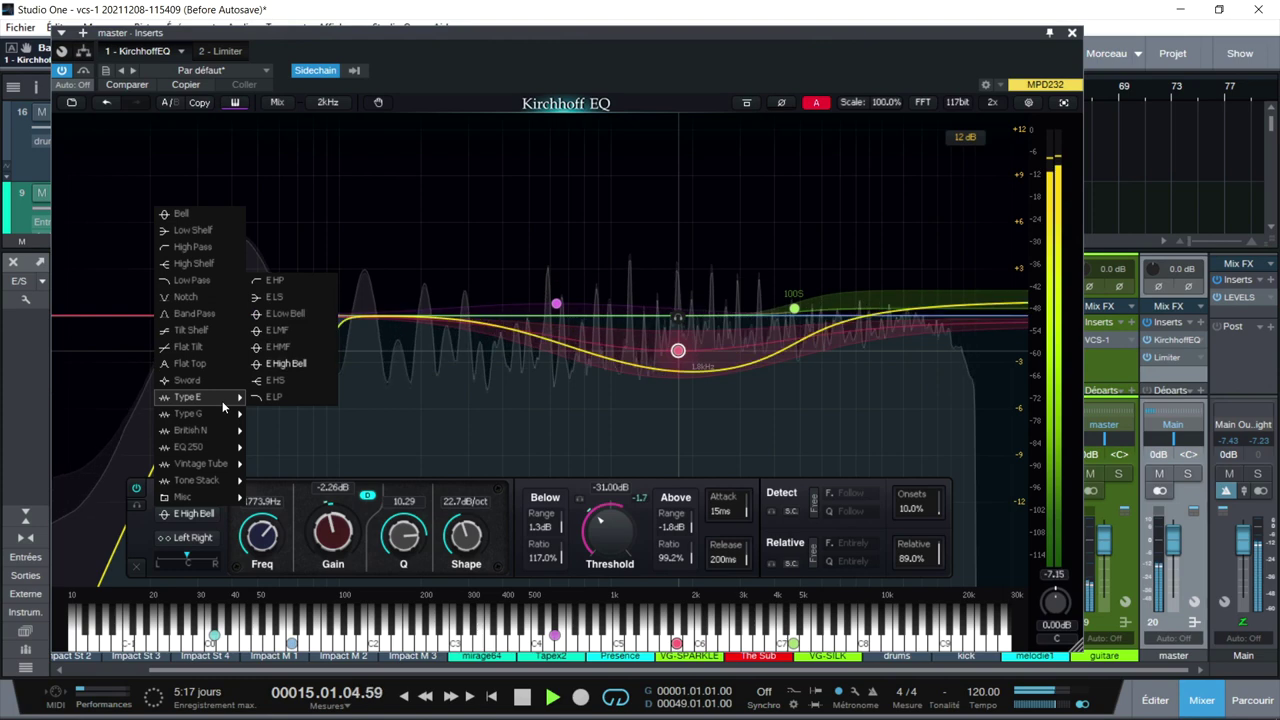
{"action": "left_click", "coordinate": [274, 347]}
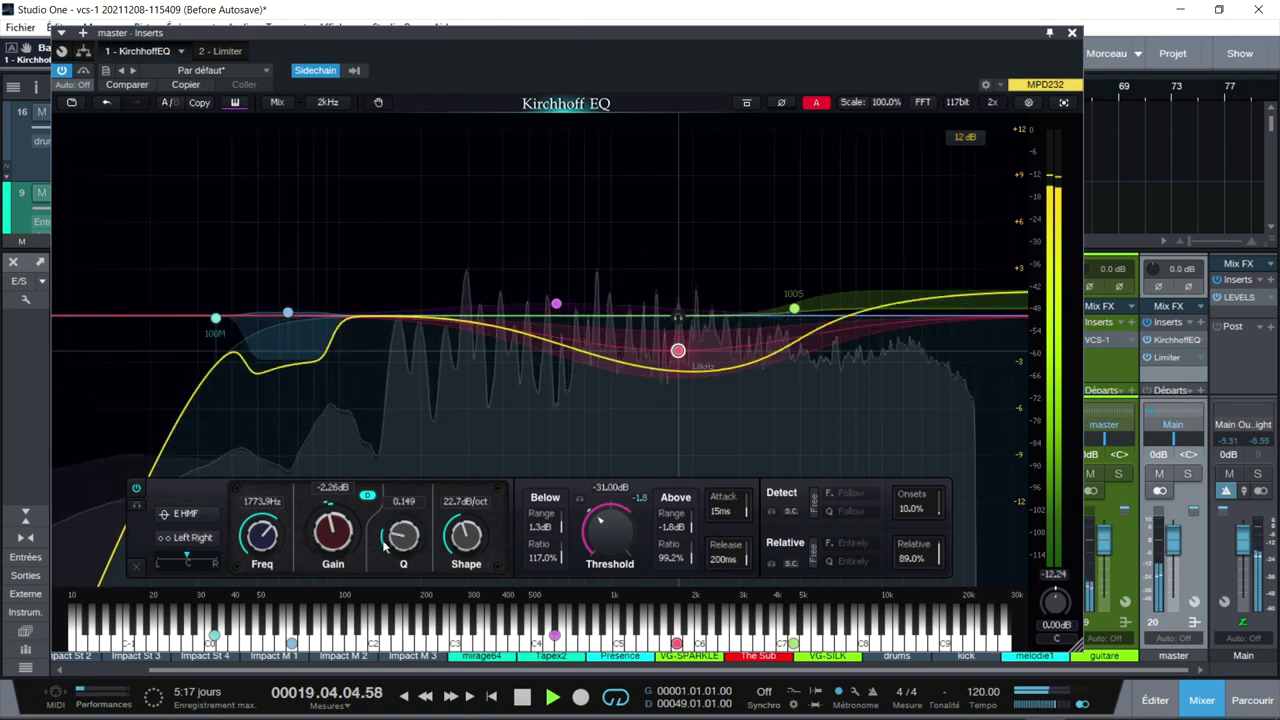
{"action": "scroll", "coordinate": [405, 508], "scroll_direction": "up", "scroll_amount": 5}
{"action": "left_click_drag", "start_coordinate": [405, 508], "coordinate": [408, 448]}
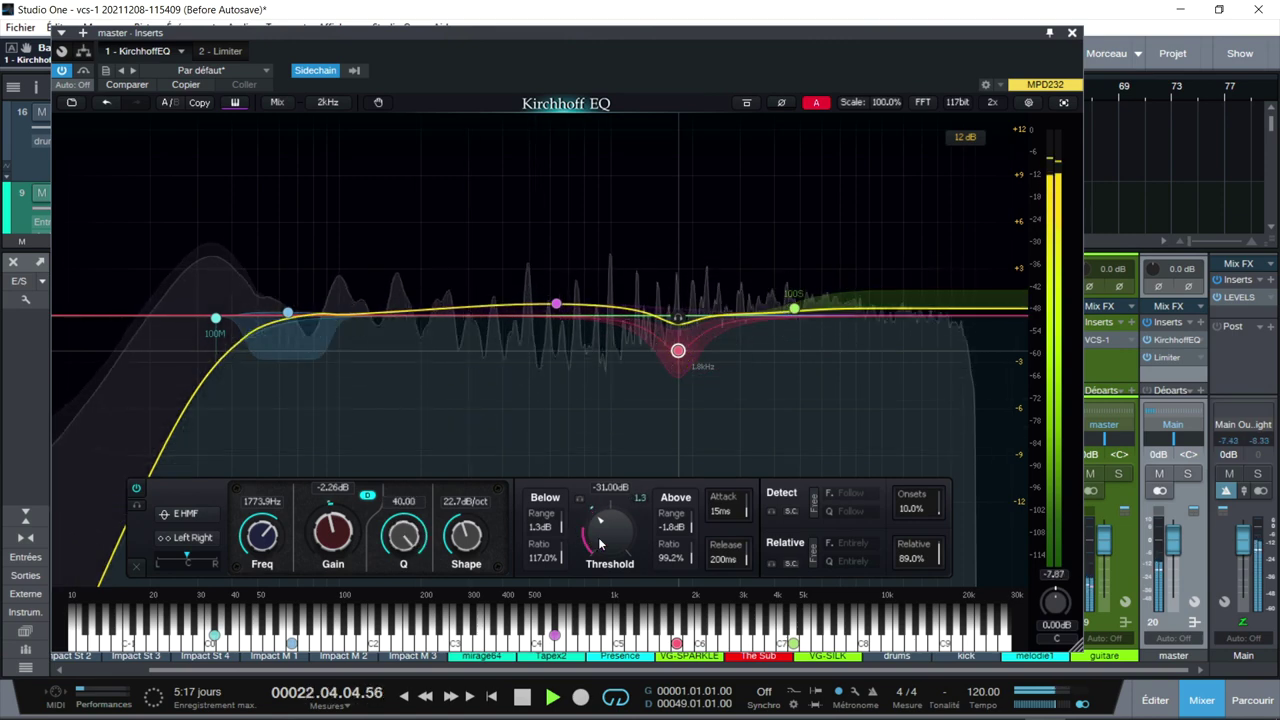
Step: Set the 1.8 kHz cut's threshold to -25.50 dB, its Above range to -2.6 dB and its Above ratio to 84.6%
{"action": "scroll", "coordinate": [598, 541], "scroll_direction": "up", "scroll_amount": 1}
{"action": "scroll", "coordinate": [598, 541], "scroll_direction": "down", "scroll_amount": 8}
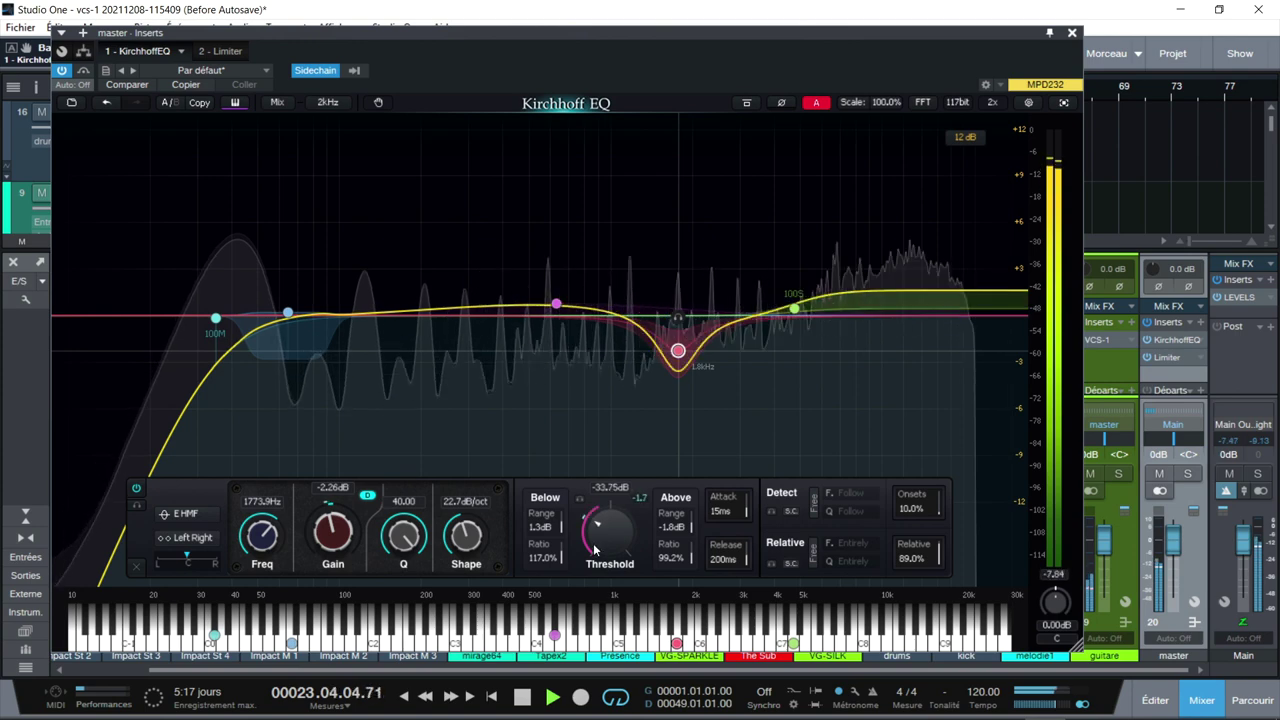
{"action": "scroll", "coordinate": [596, 548], "scroll_direction": "up", "scroll_amount": 7}
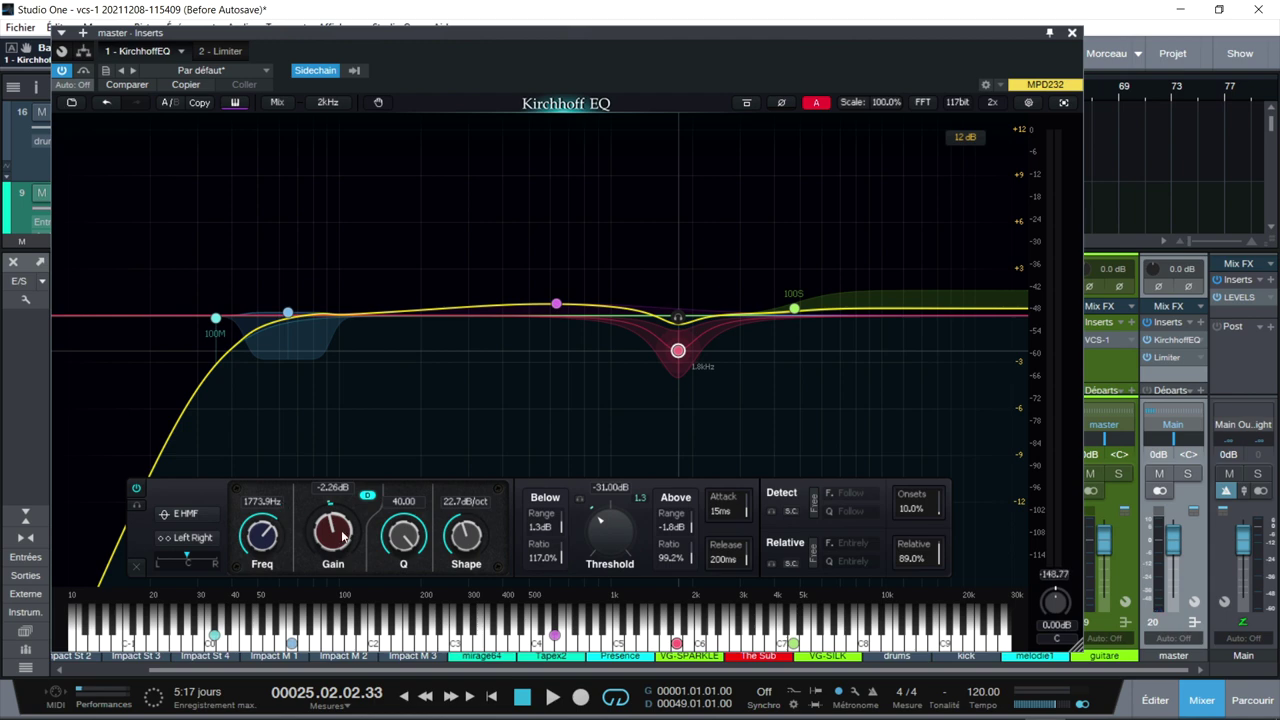
{"action": "key", "text": "space"}
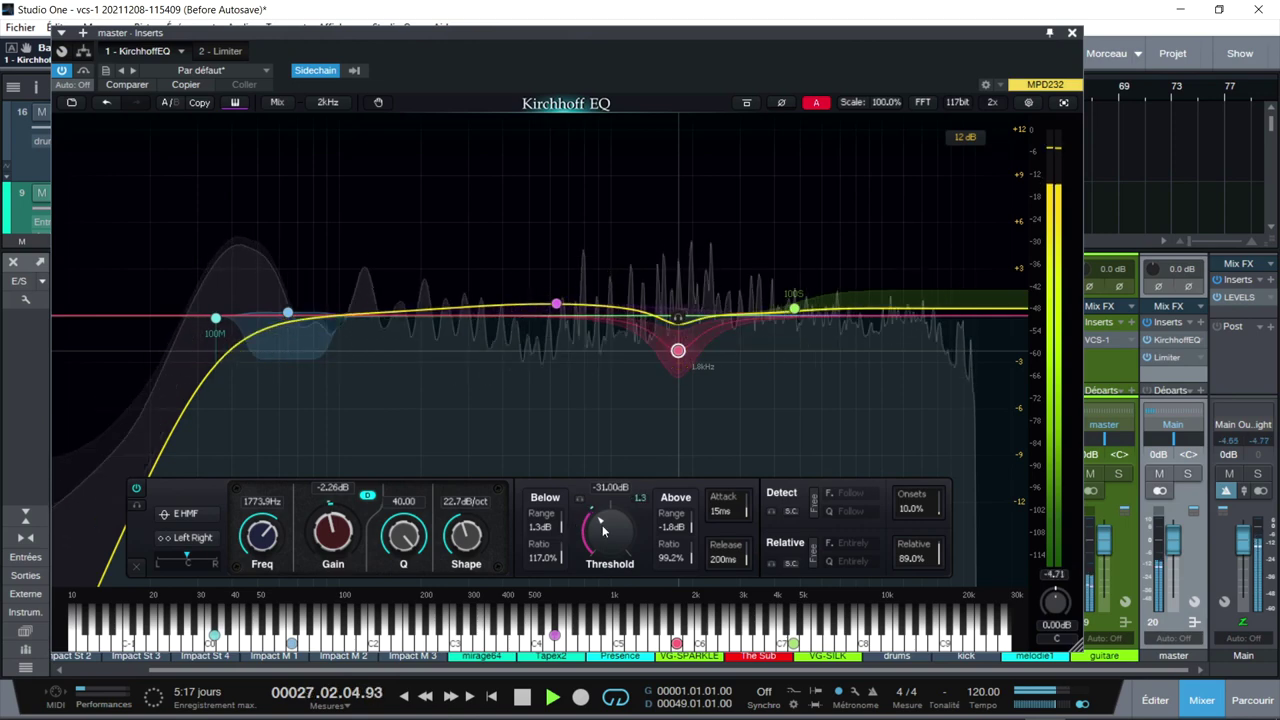
{"action": "left_click_drag", "start_coordinate": [610, 521], "coordinate": [614, 506]}
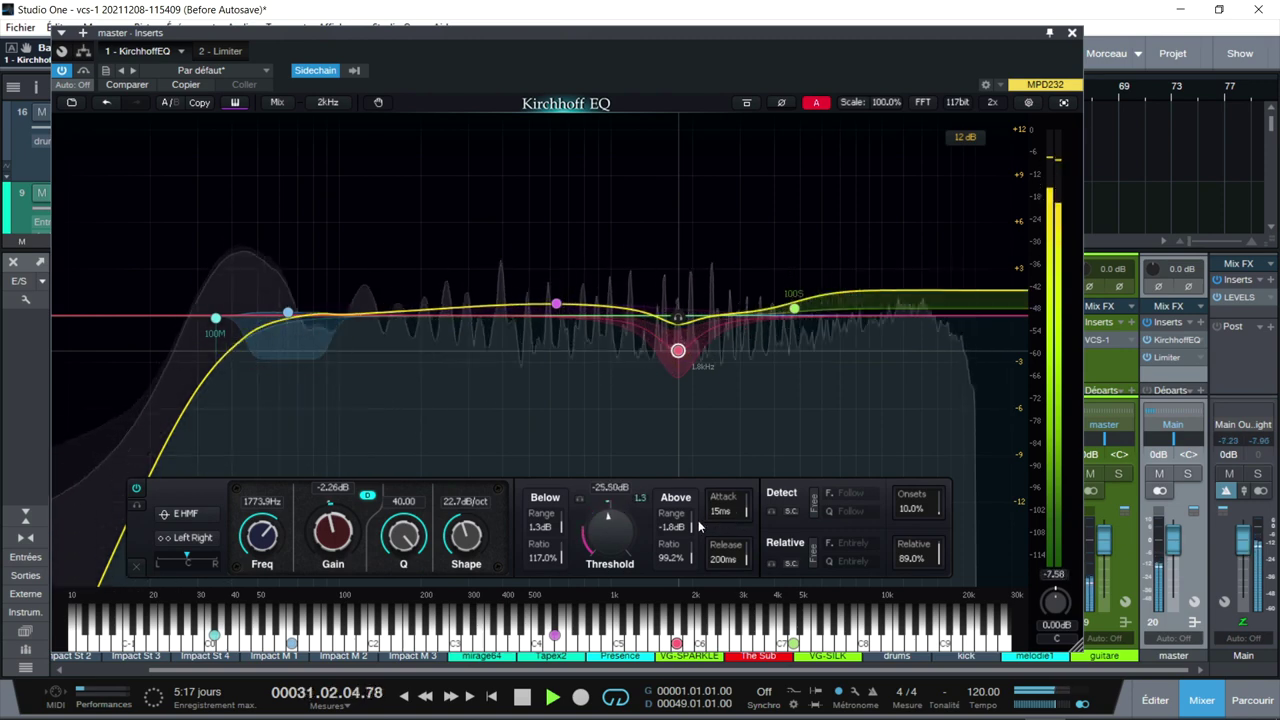
{"action": "left_click_drag", "start_coordinate": [694, 526], "coordinate": [691, 561]}
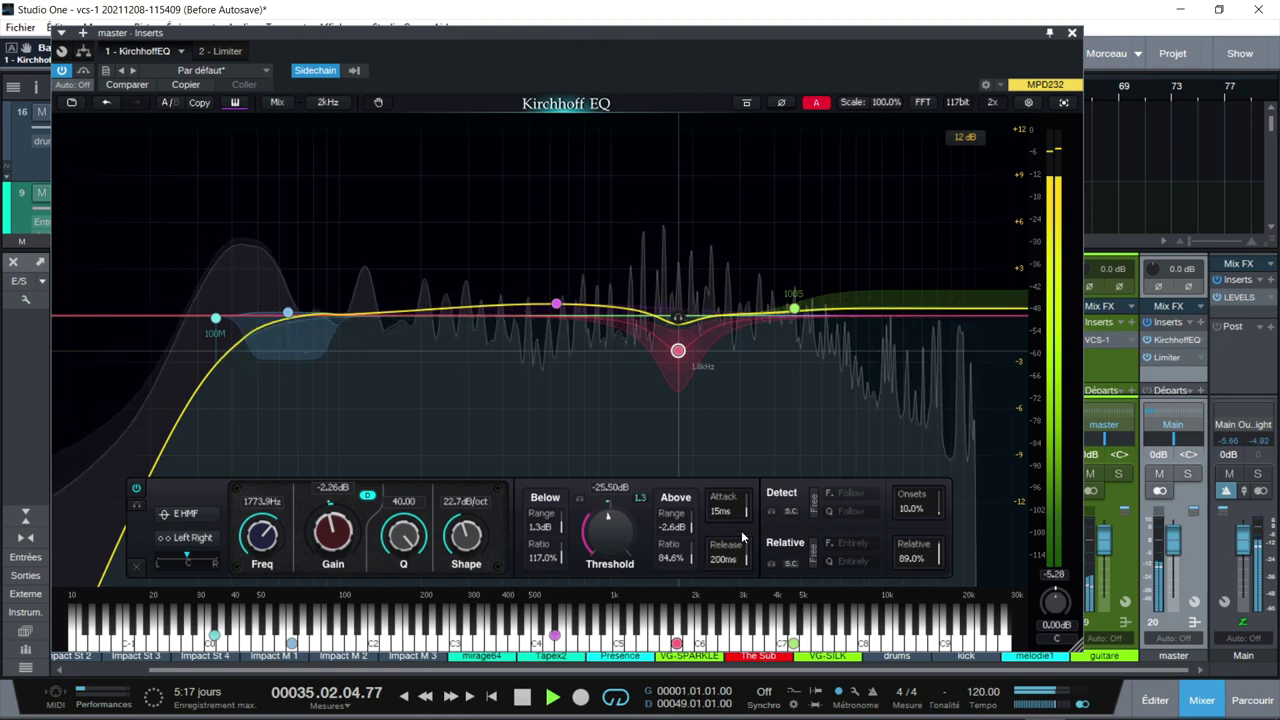
Step: Free the 1.8 kHz cut's detection filter, set it to 1.7 kHz with a Q of 1.494, and audition the detection signal
{"action": "left_click", "coordinate": [815, 505]}
{"action": "left_click_drag", "start_coordinate": [610, 437], "coordinate": [673, 444]}
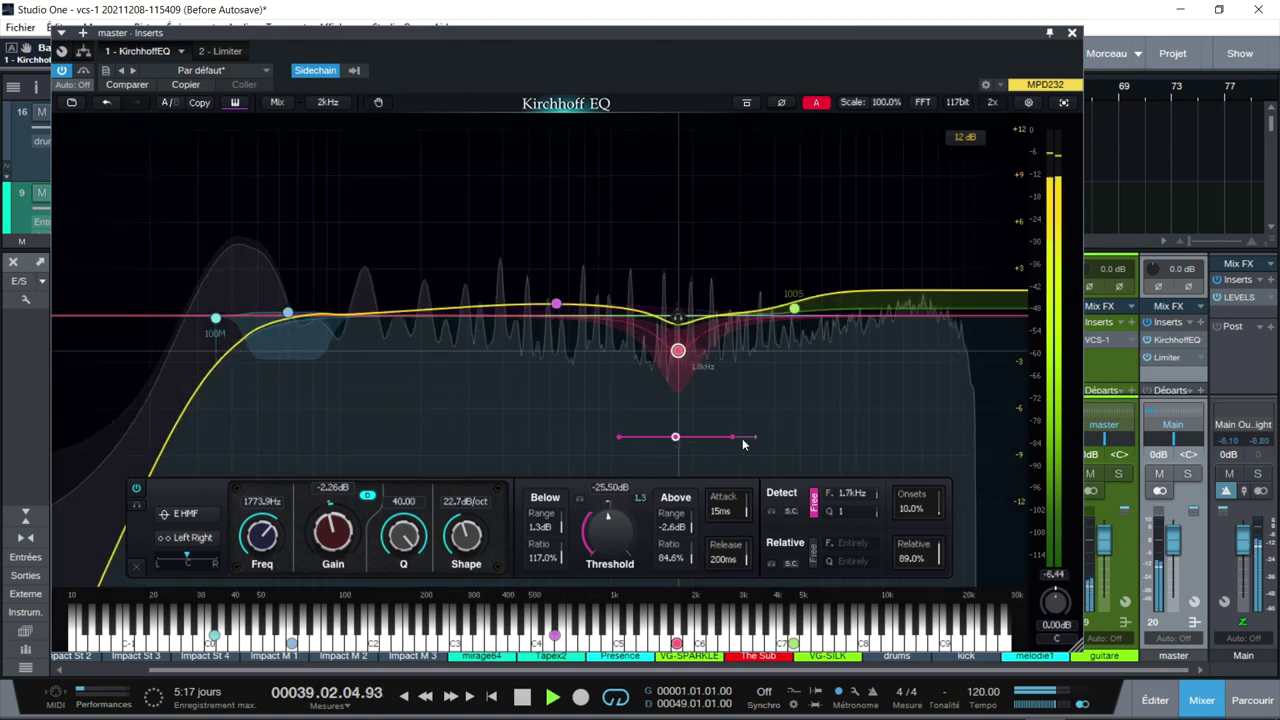
{"action": "scroll", "coordinate": [730, 443], "scroll_direction": "up", "scroll_amount": 5}
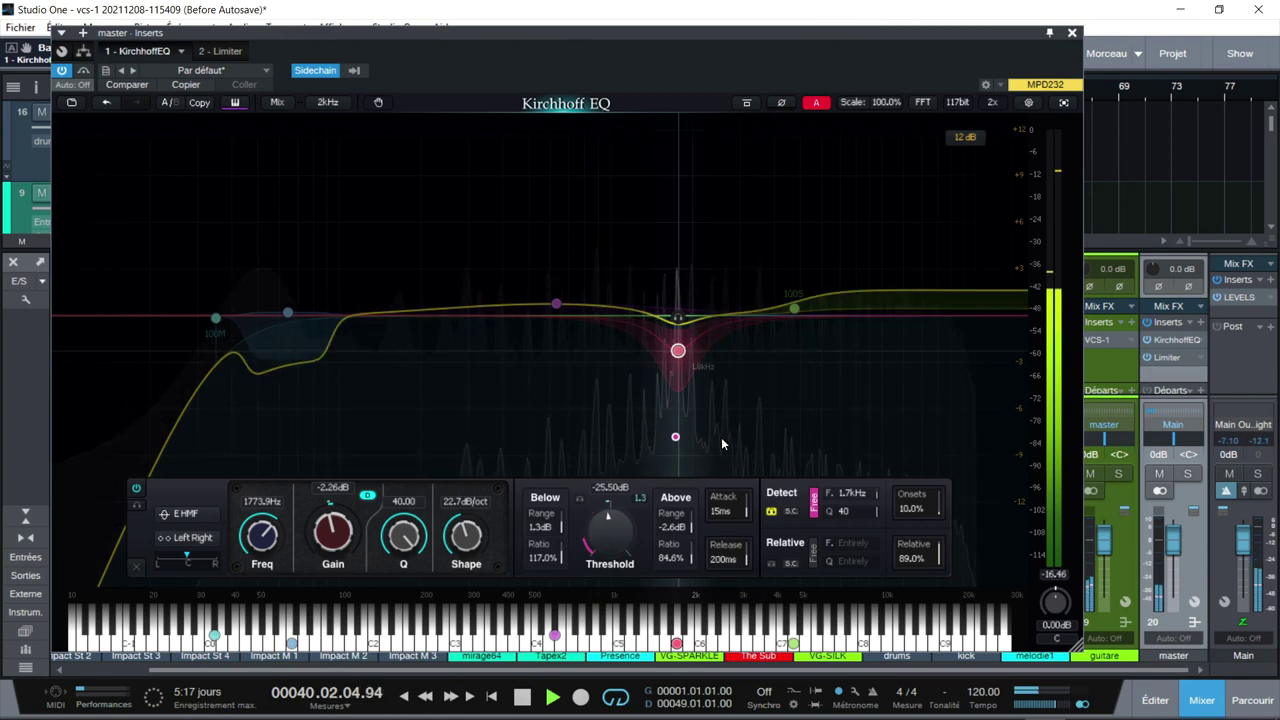
{"action": "left_click_drag", "start_coordinate": [846, 511], "coordinate": [853, 560]}
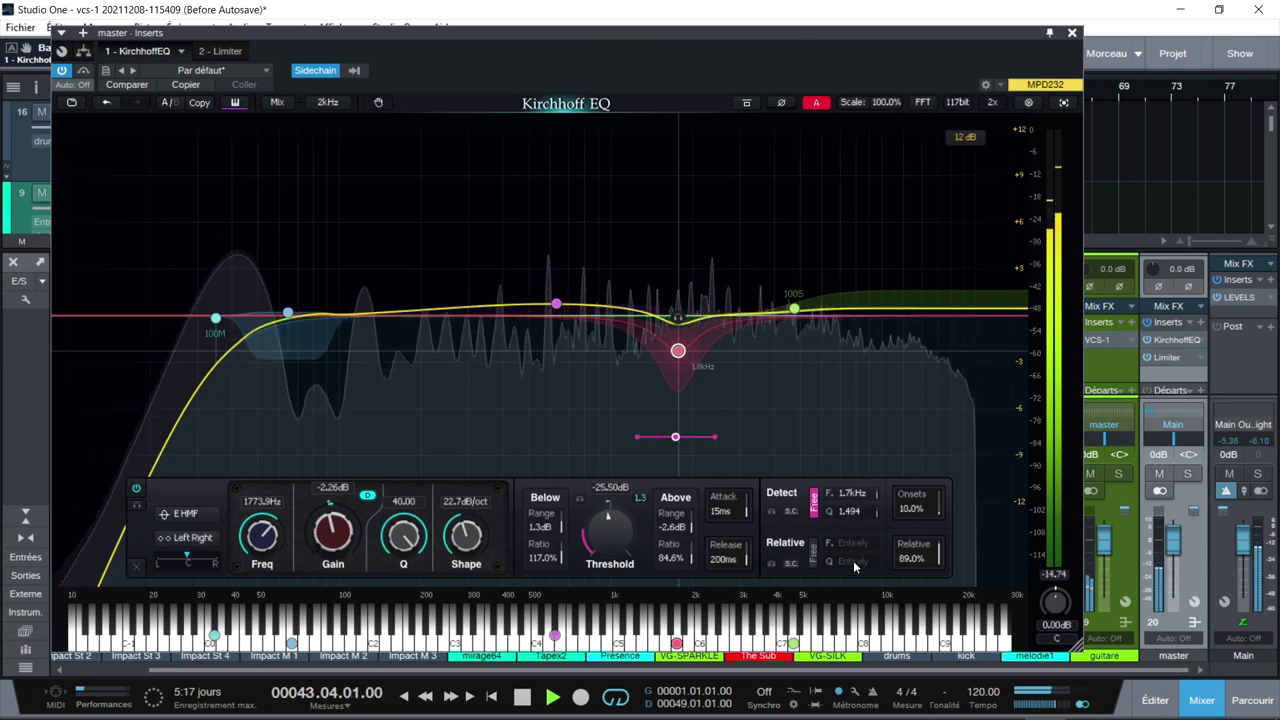
{"action": "left_click", "coordinate": [772, 511]}
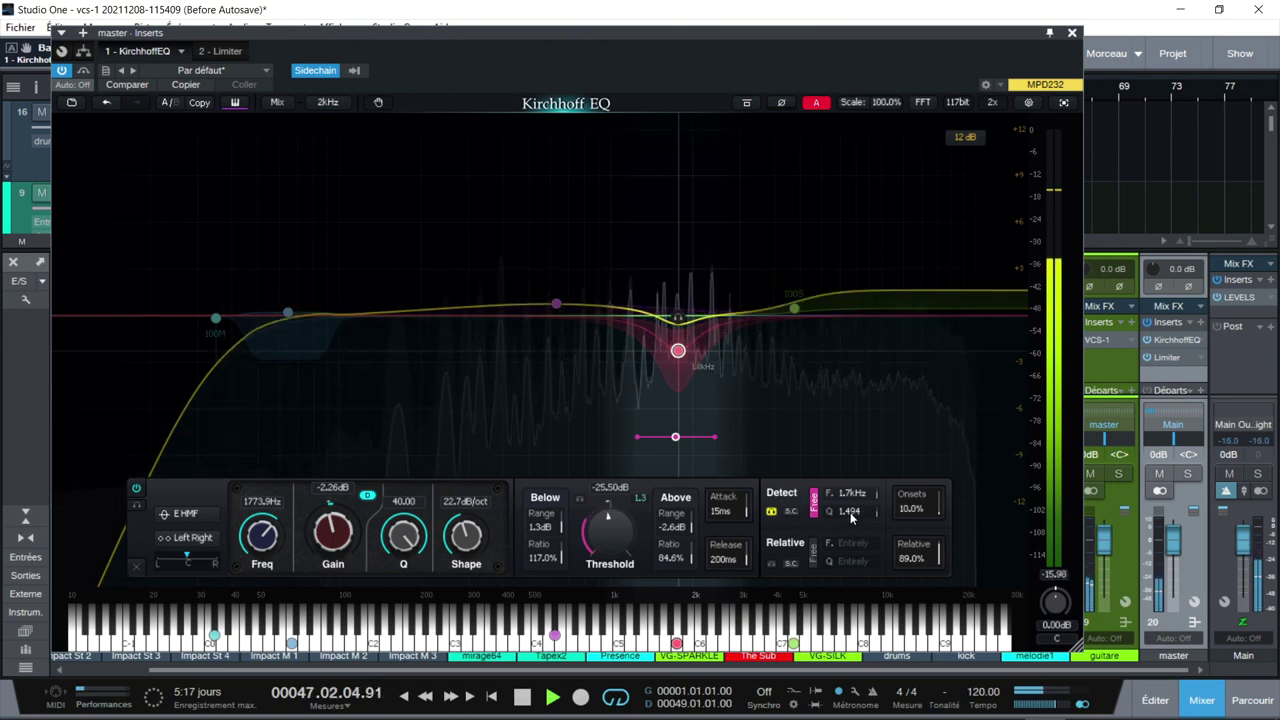
{"action": "left_click", "coordinate": [772, 511]}
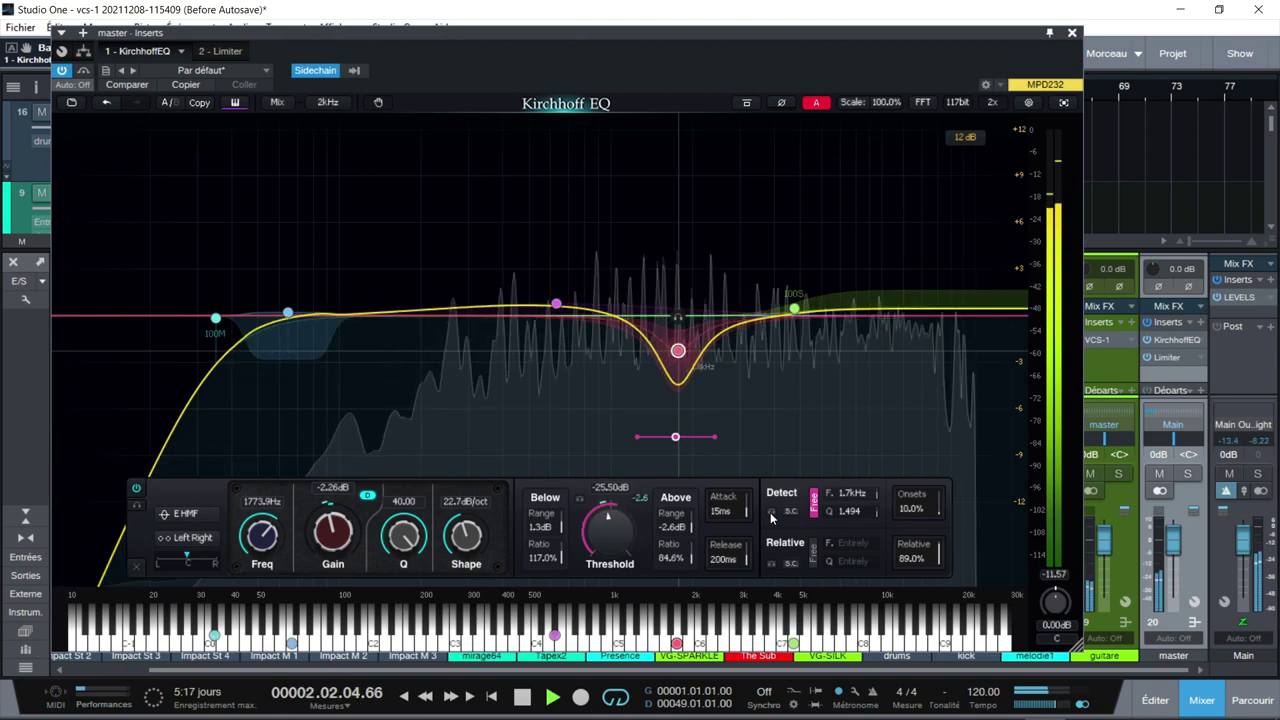
Step: Stop playback and move the 1.8 kHz cut to 1761.4 Hz with -1.40 dB gain
{"action": "key", "text": "space"}
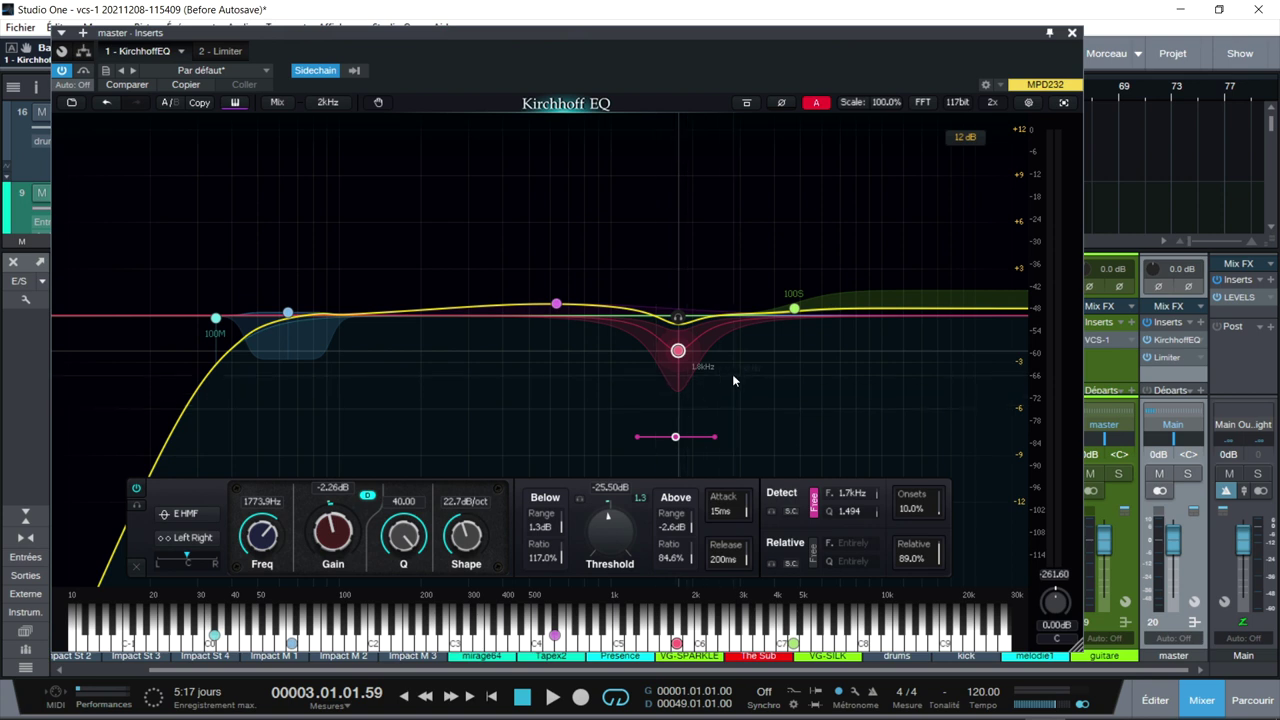
{"action": "mouse_move", "coordinate": [678, 350]}
{"action": "left_mouse_down"}
{"action": "mouse_move", "coordinate": [681, 331]}
{"action": "mouse_move", "coordinate": [678, 343]}
{"action": "left_mouse_up"}
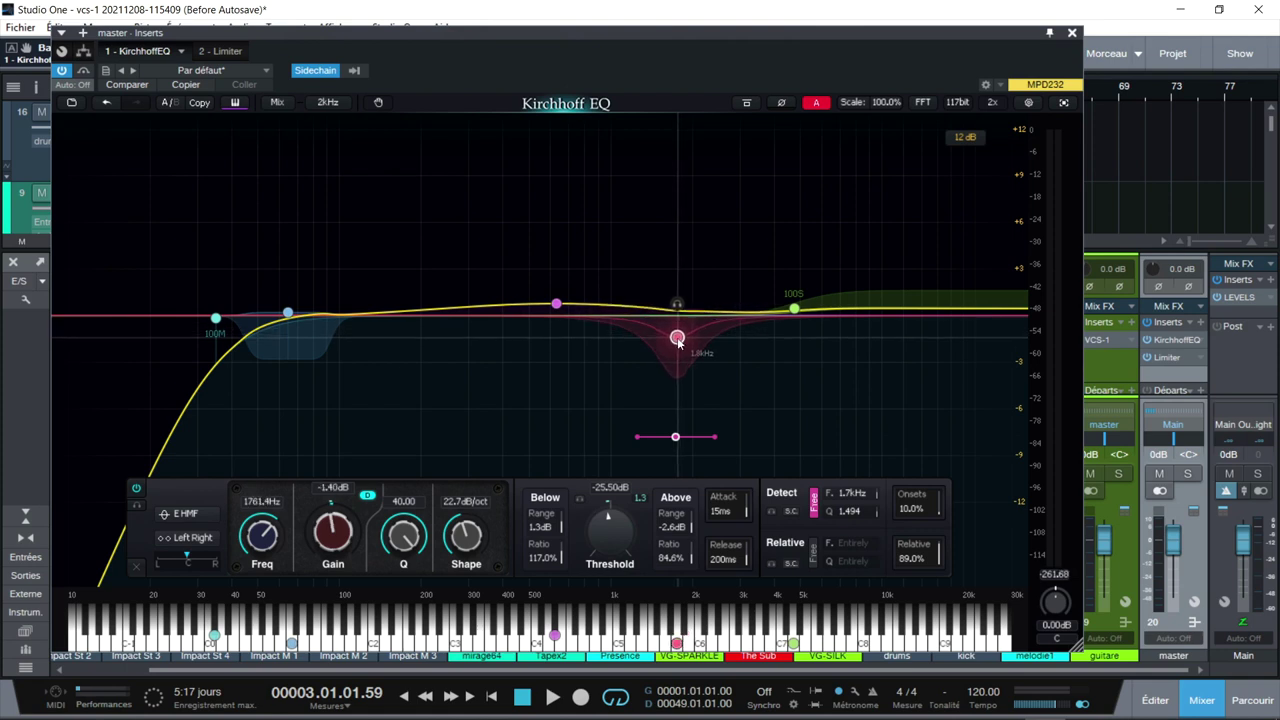